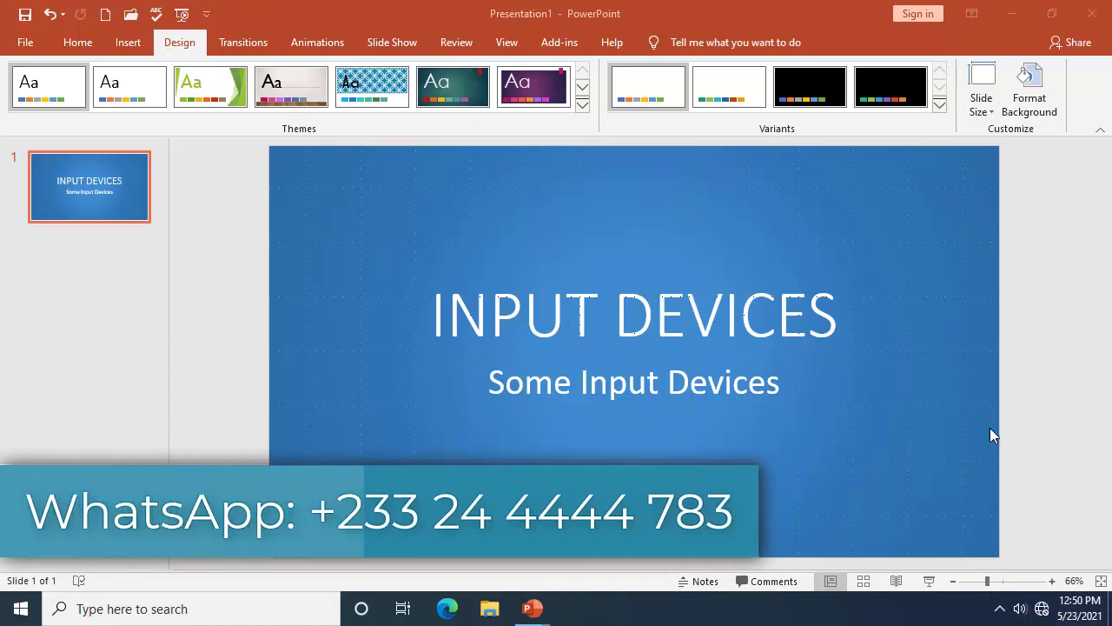
Step: Switch to the INPUT DEVICES reference deck and view slide 2, 'What is an Input Device?'
click(533, 610)
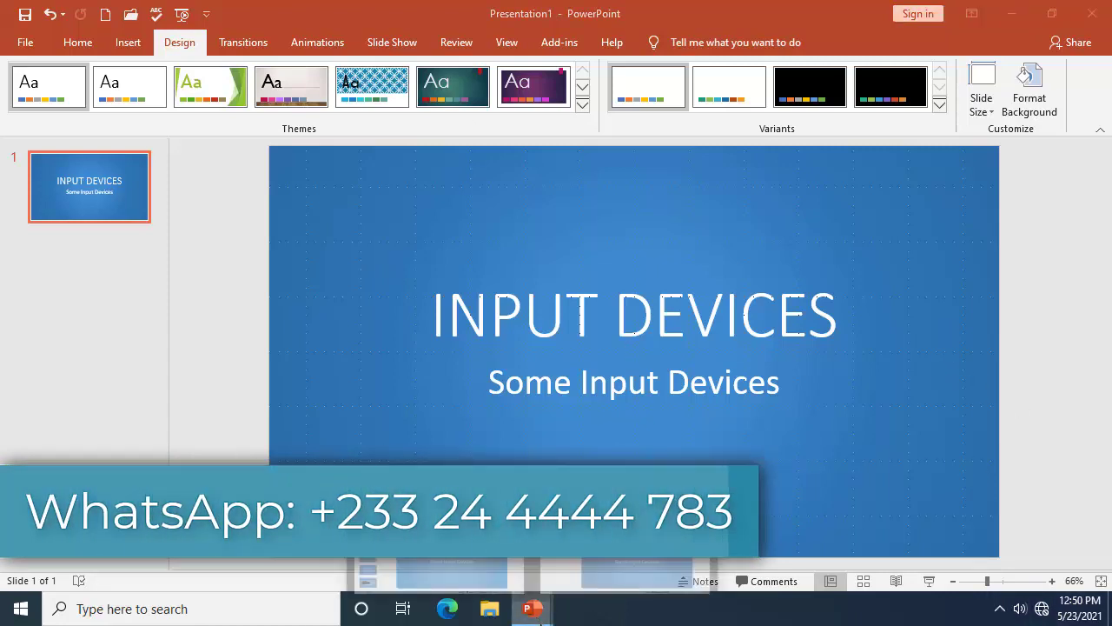
click(429, 537)
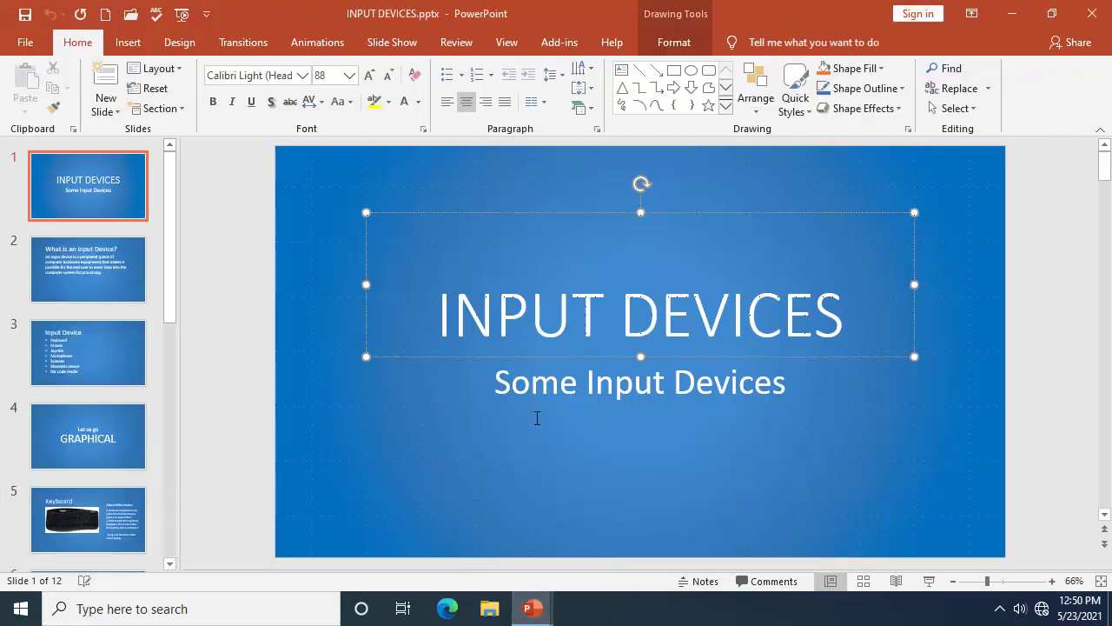
click(520, 445)
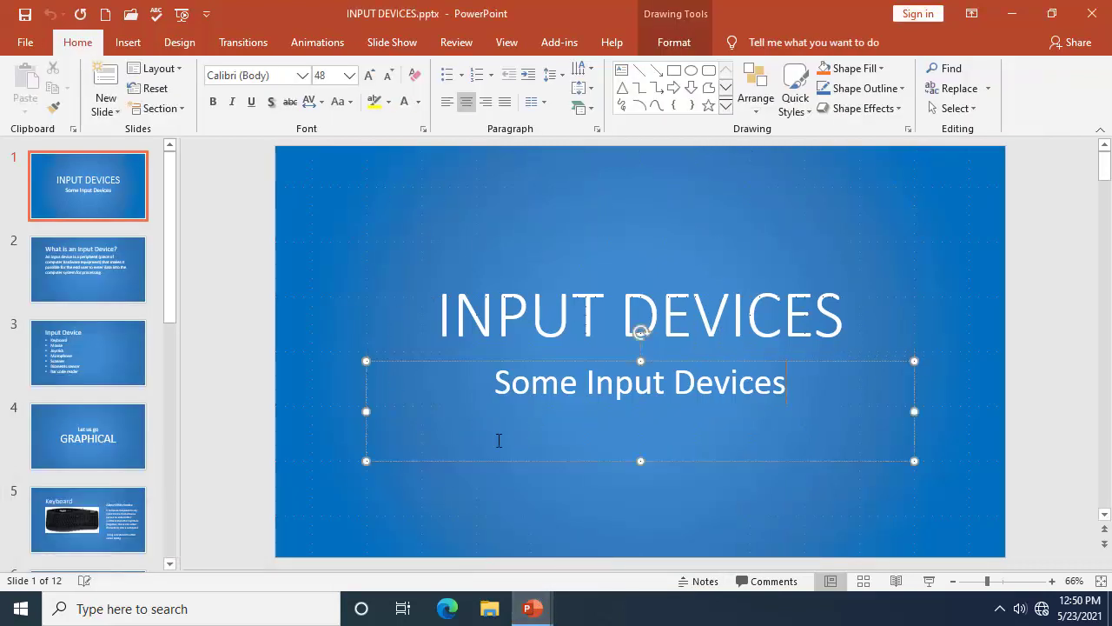
click(80, 288)
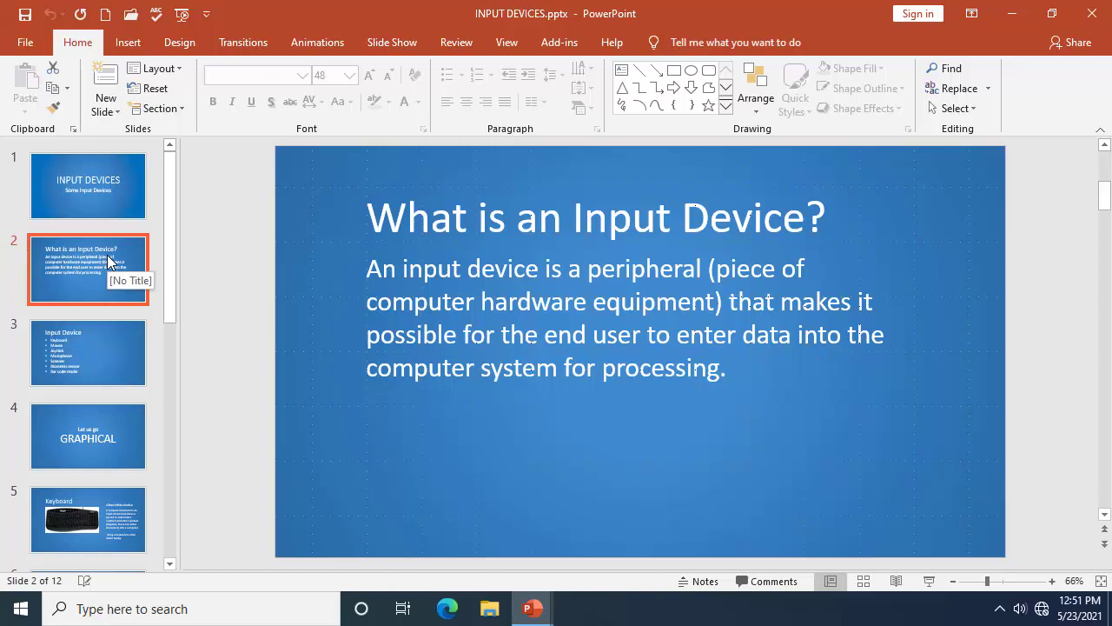
Step: Note the reference slide's 60-point title and 36-point body sizes, then return to Presentation1
key(Tab)
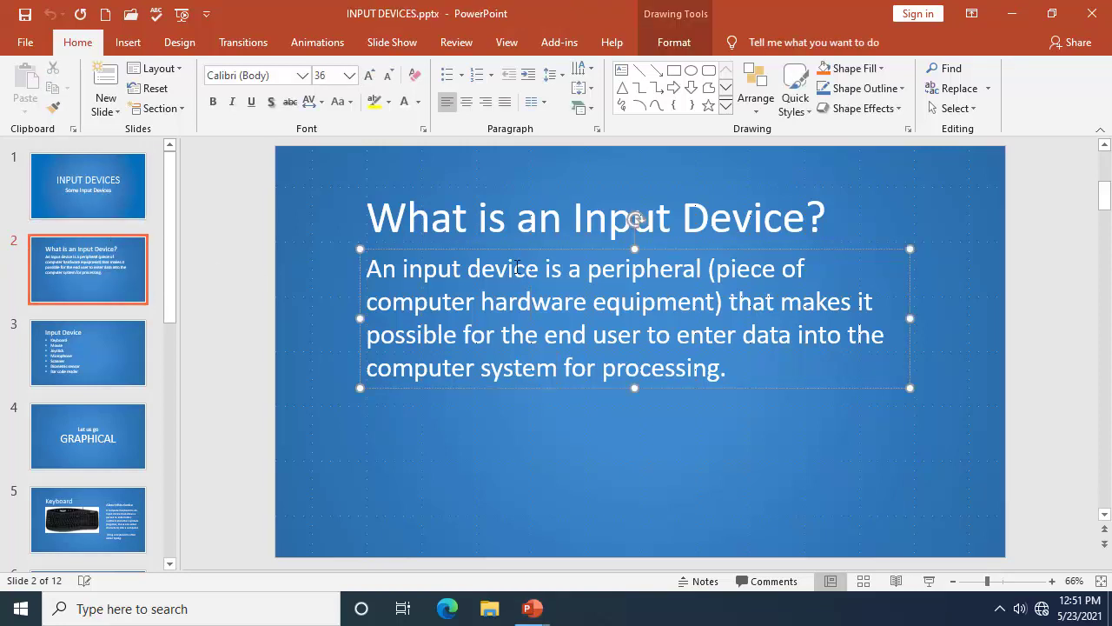
click(508, 224)
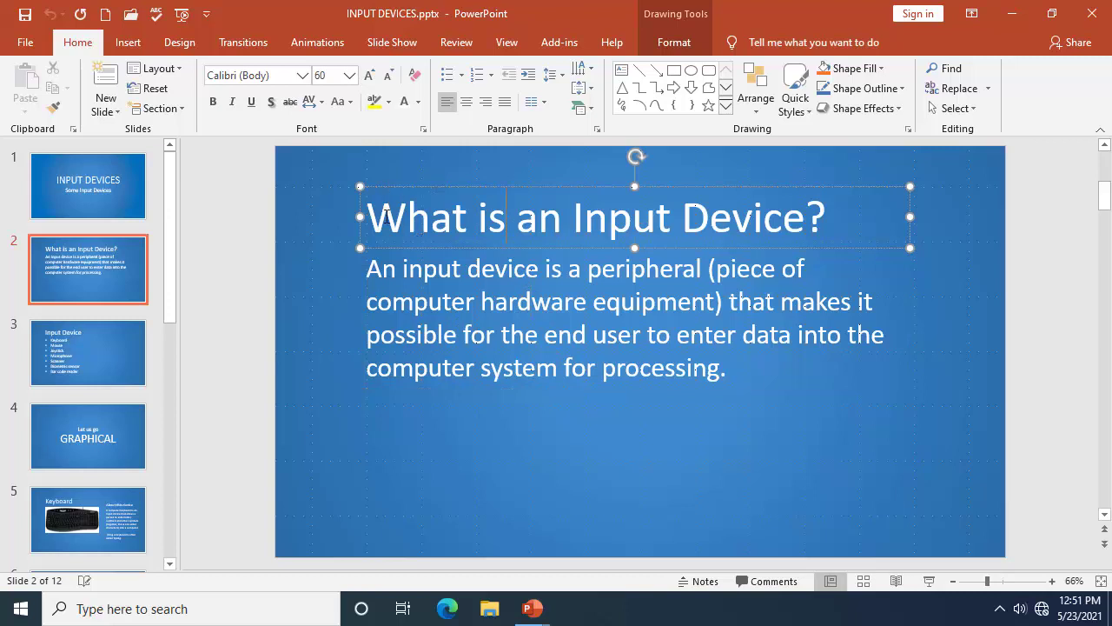
click(563, 292)
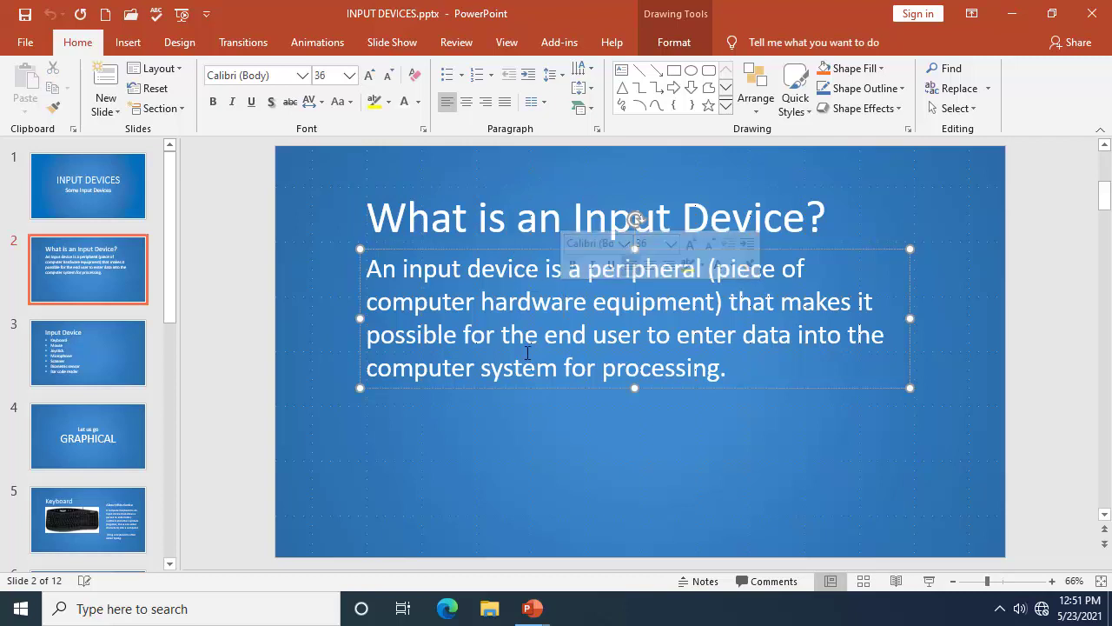
click(518, 228)
click(523, 333)
click(517, 226)
click(523, 310)
click(518, 218)
click(528, 311)
click(539, 217)
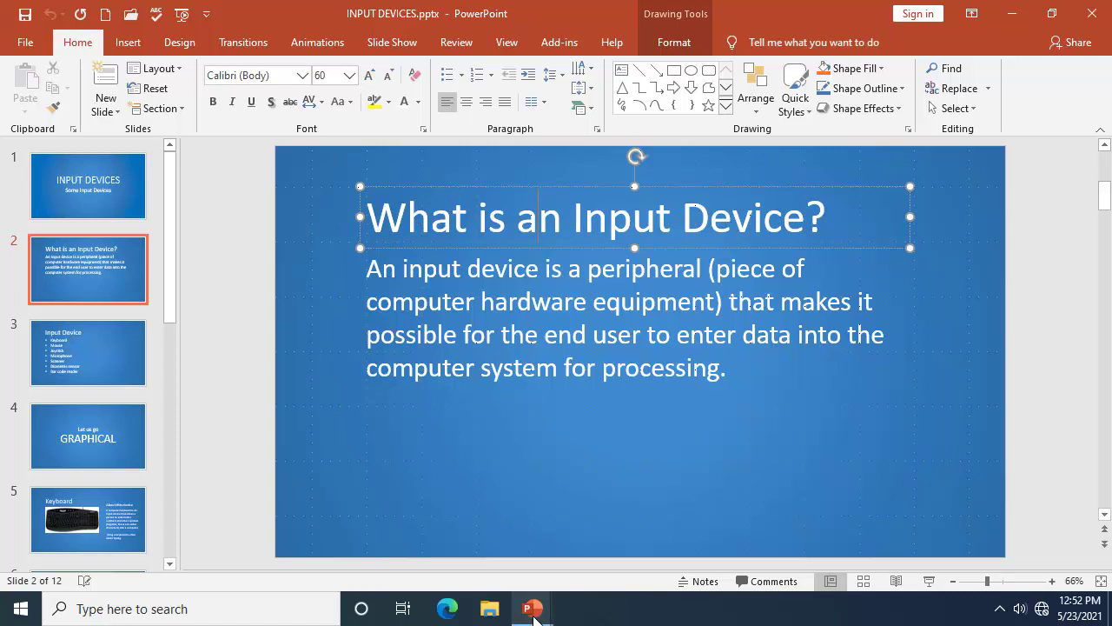
mouse_move(532, 615)
click(639, 543)
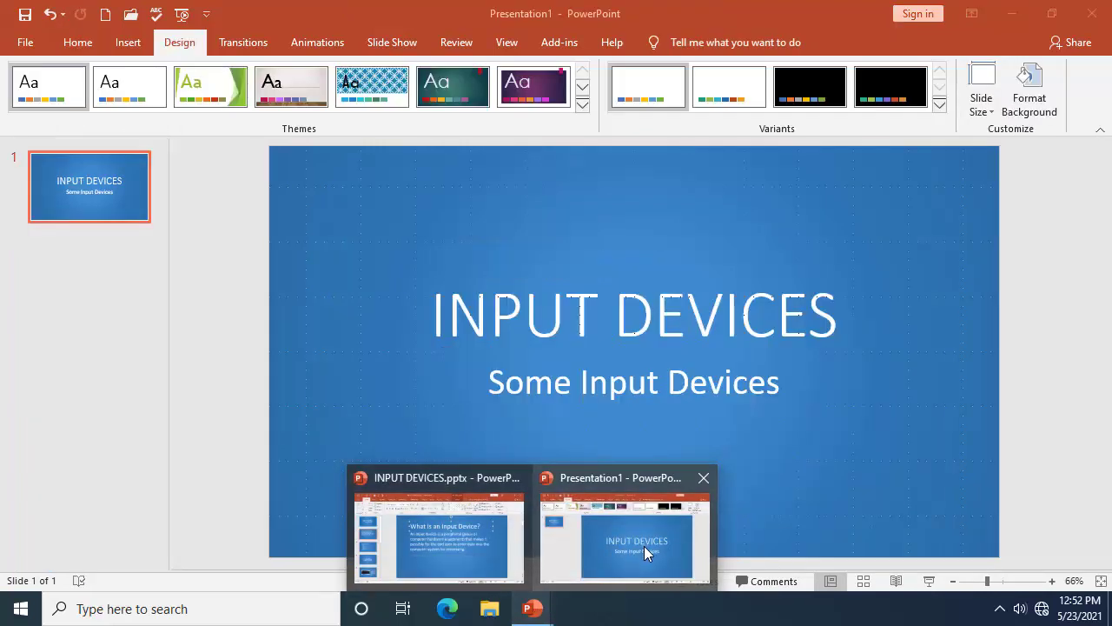
Step: Add a Title and Content slide as slide 2 from the New Slide layouts
click(73, 46)
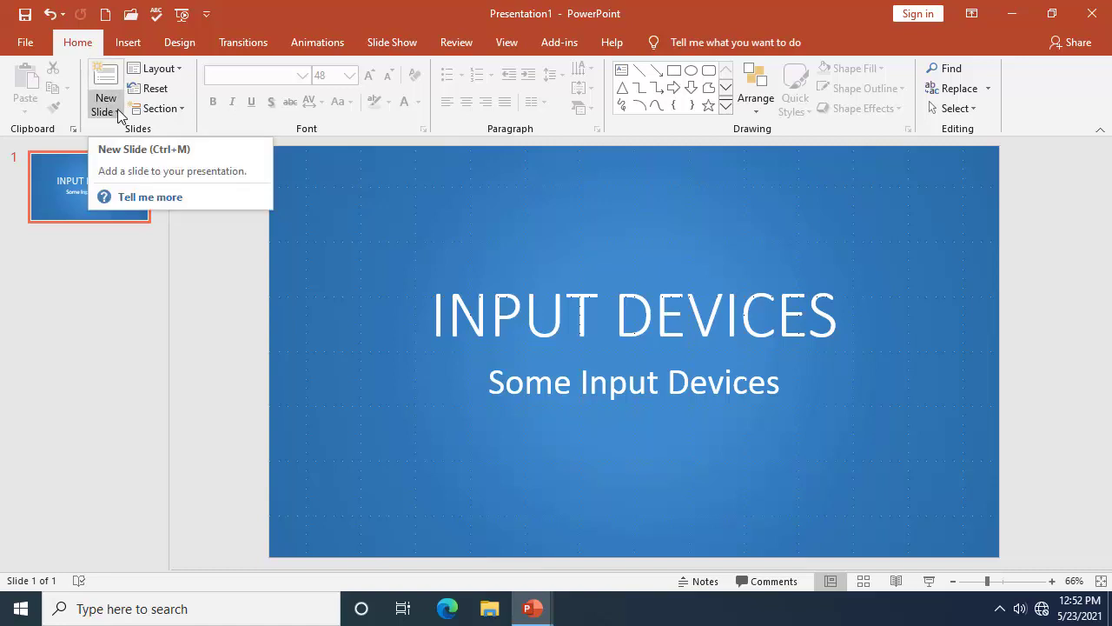
click(117, 109)
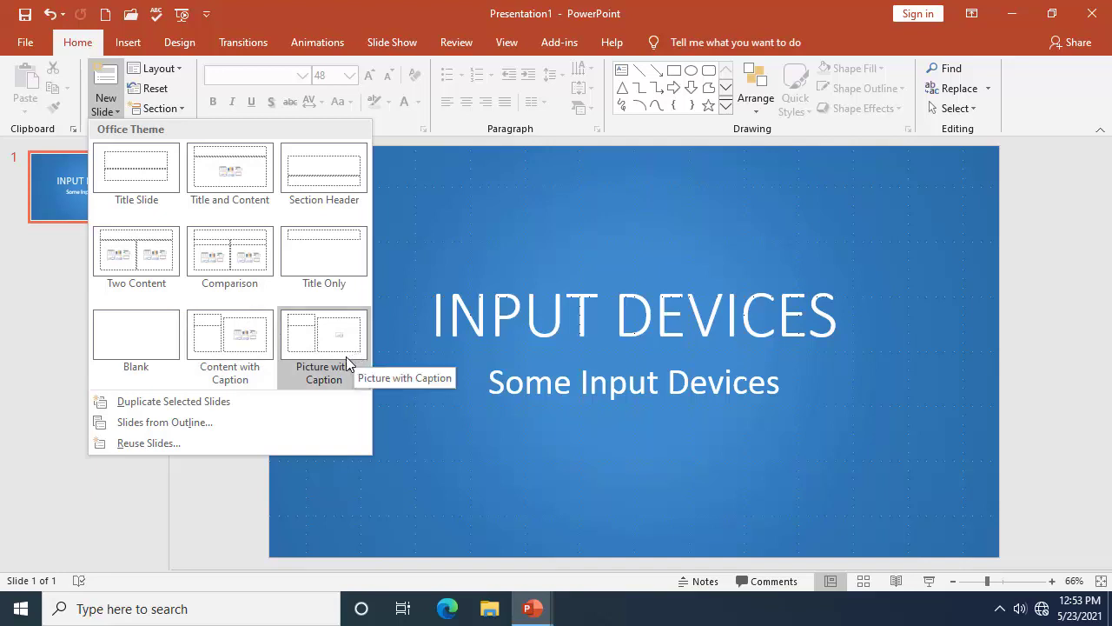
click(240, 182)
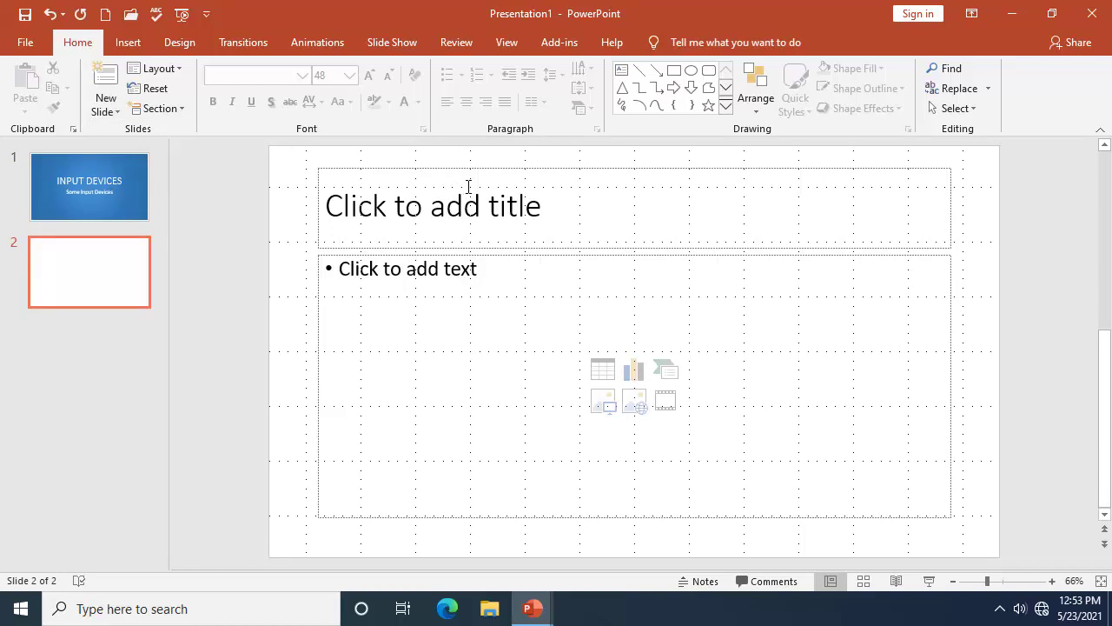
Step: Move slide 2's title box down slightly and title it 'What is an Input Device?'
click(492, 223)
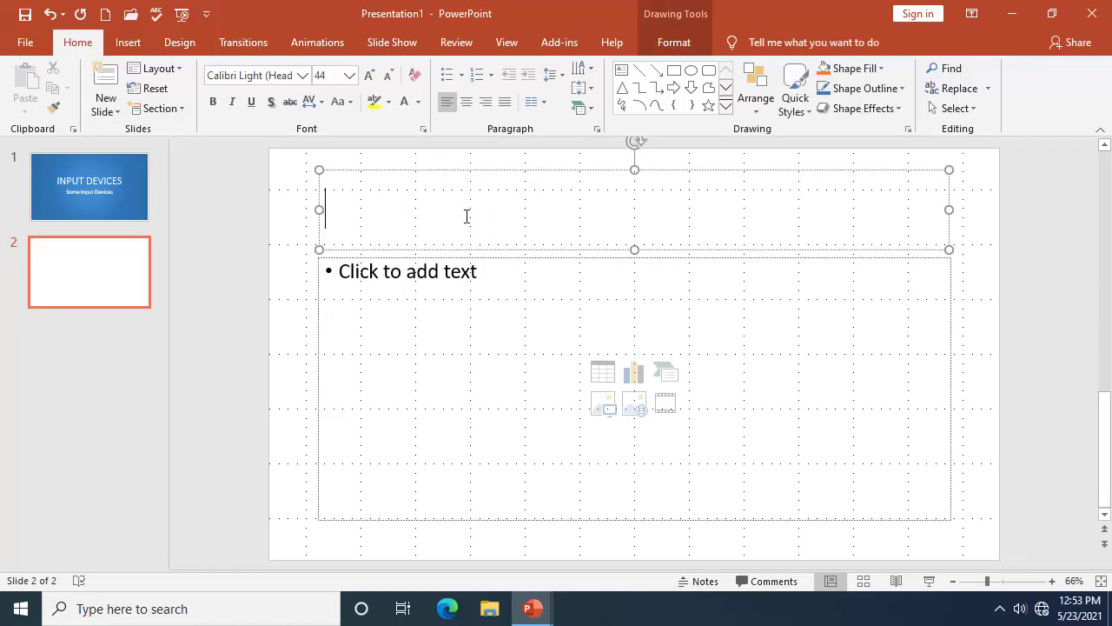
click(635, 168)
drag(635, 169, 635, 183)
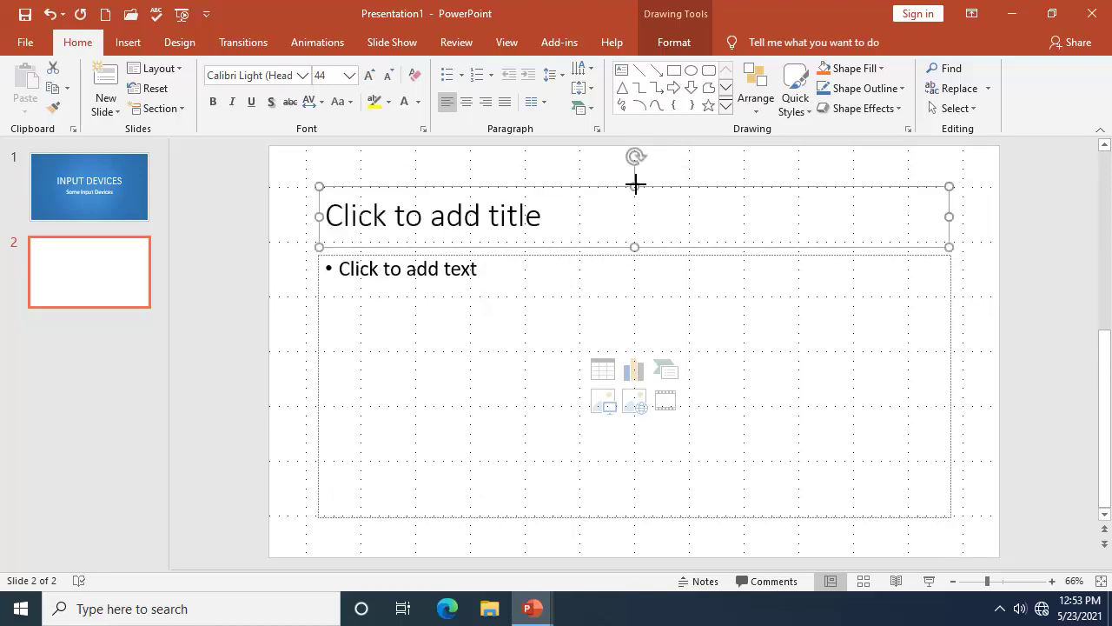
click(541, 220)
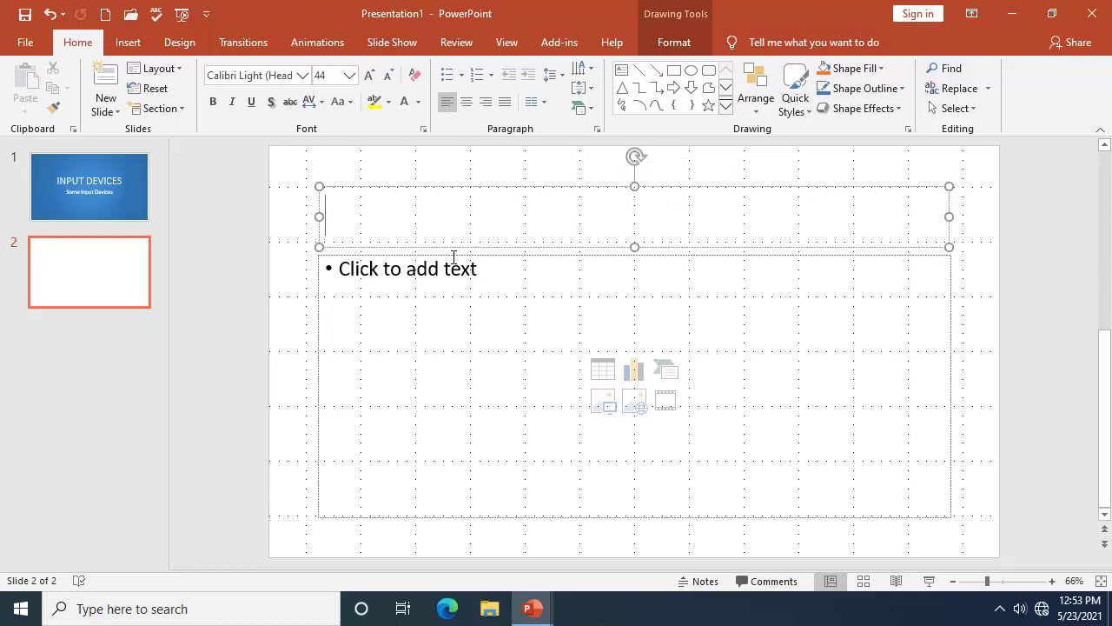
text(Wh)
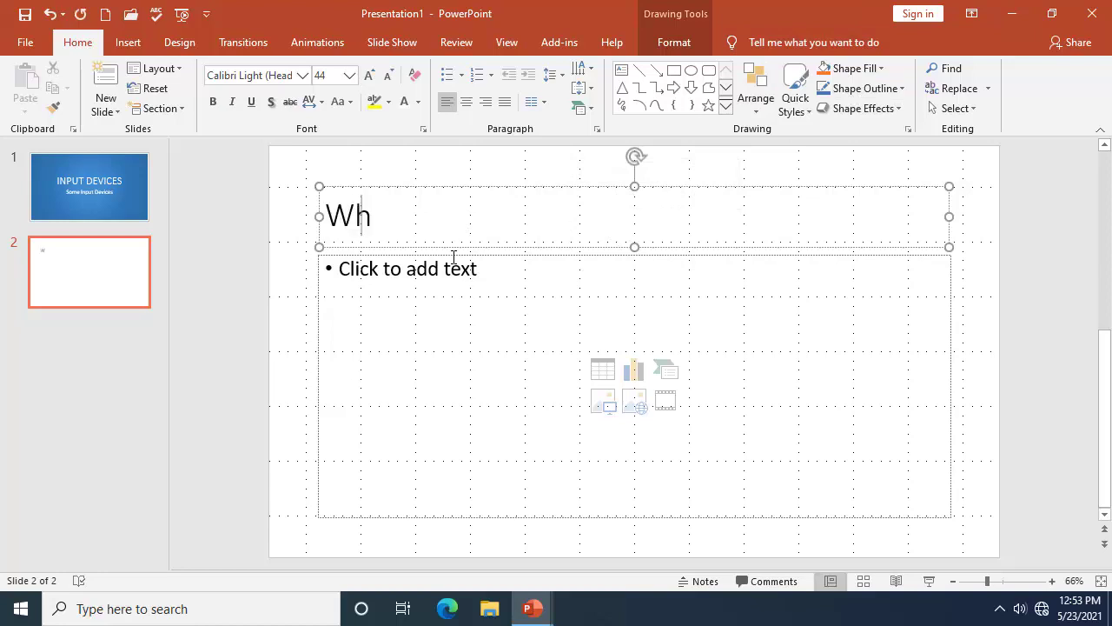
text(at is an)
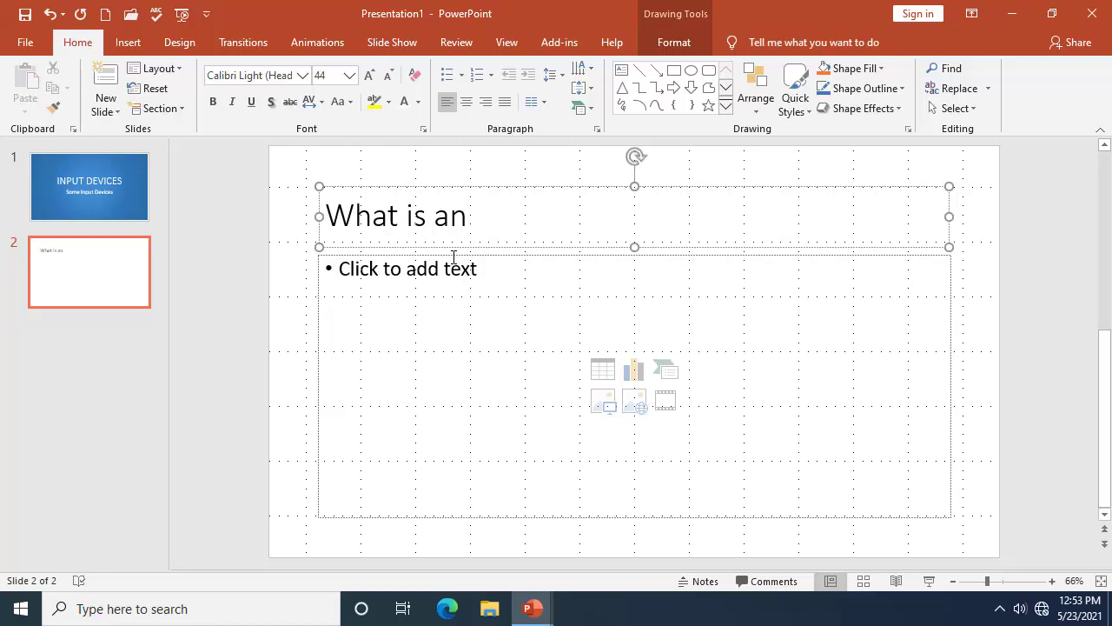
text( Input De)
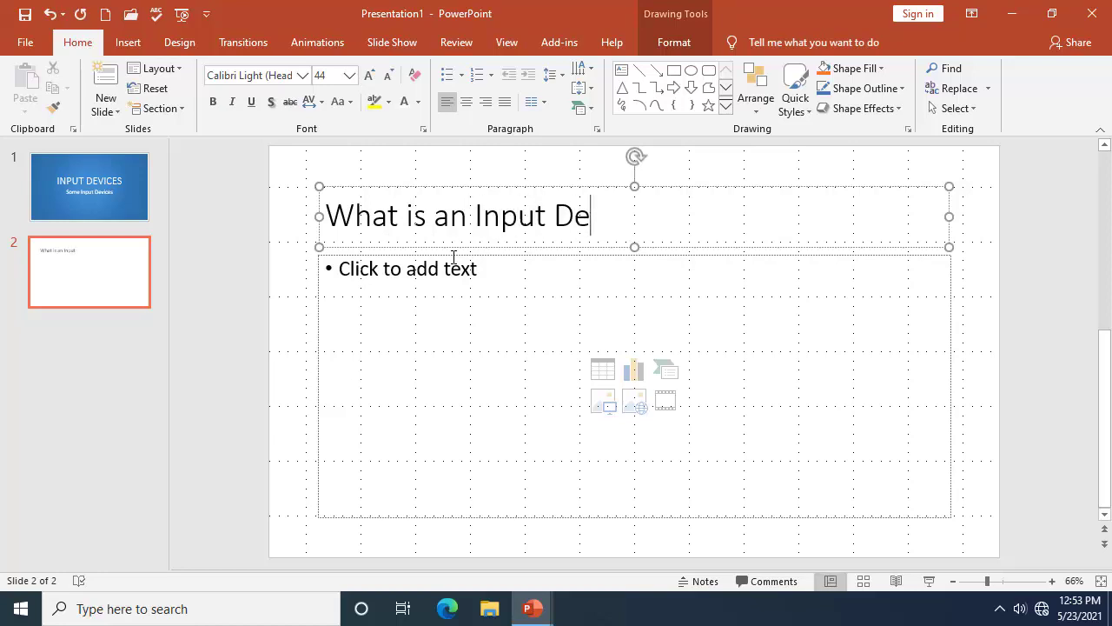
text(vice?)
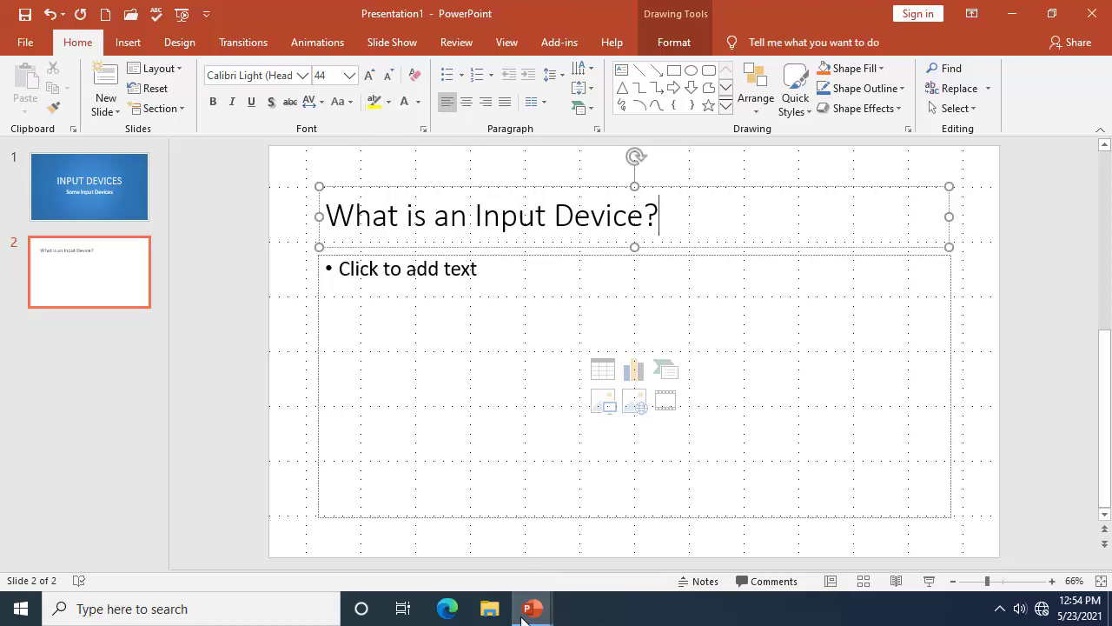
Step: Copy the definition paragraph from slide 2 of the INPUT DEVICES reference deck
mouse_move(528, 613)
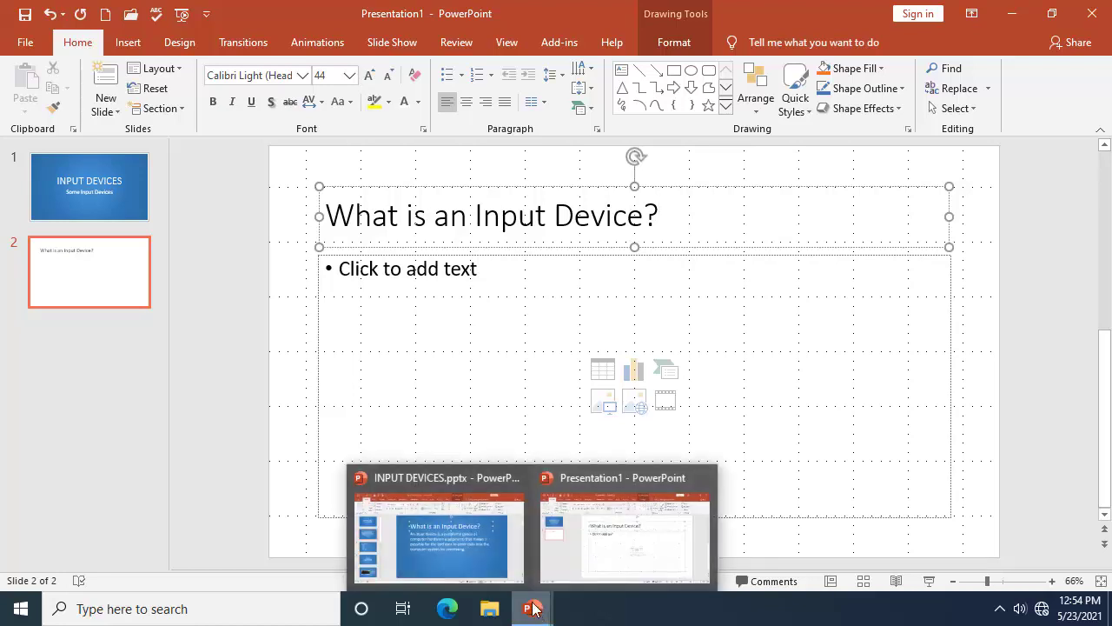
click(477, 539)
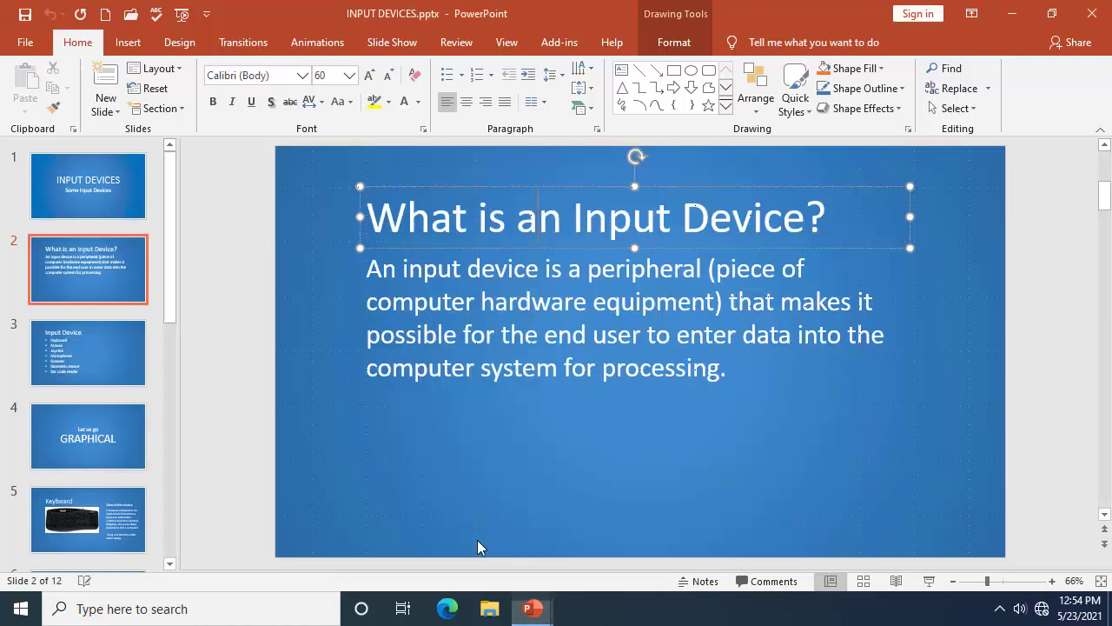
click(469, 287)
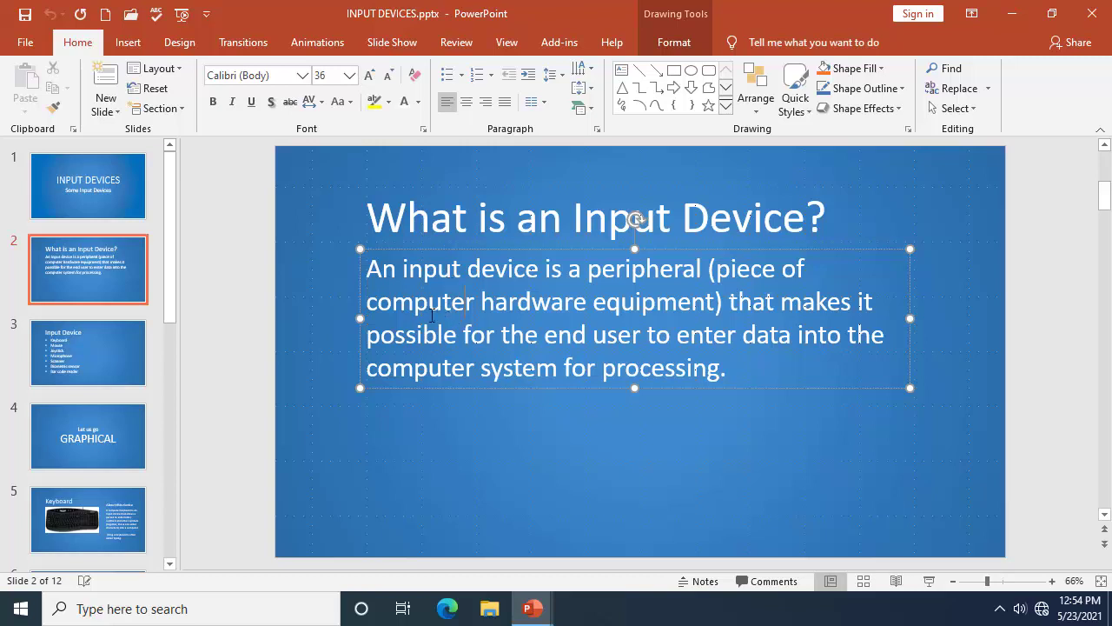
click(370, 269)
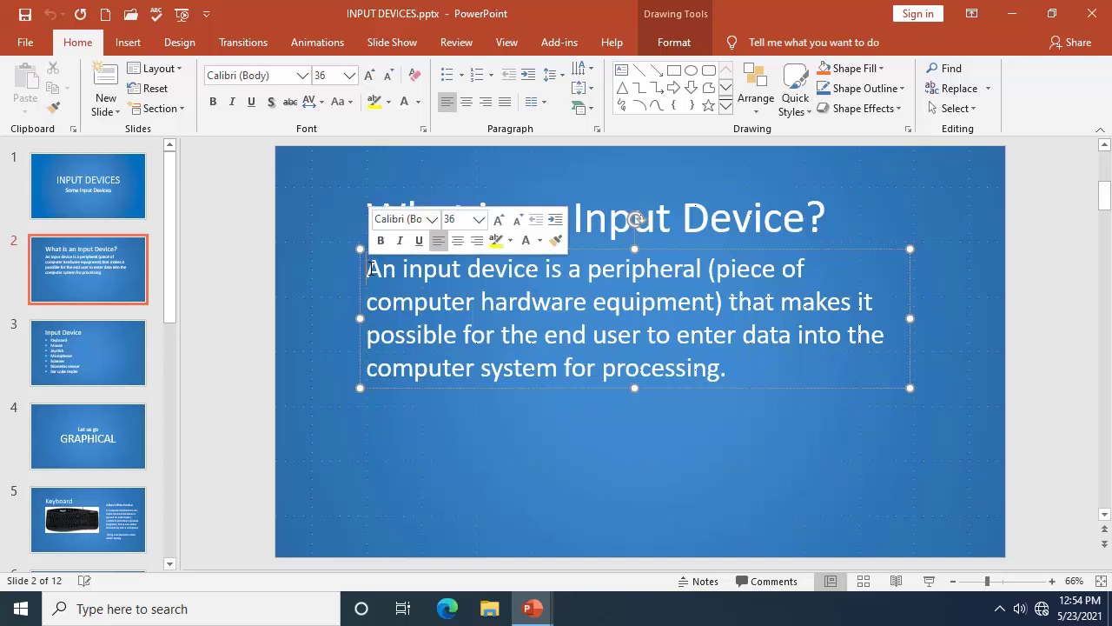
drag(369, 269, 732, 370)
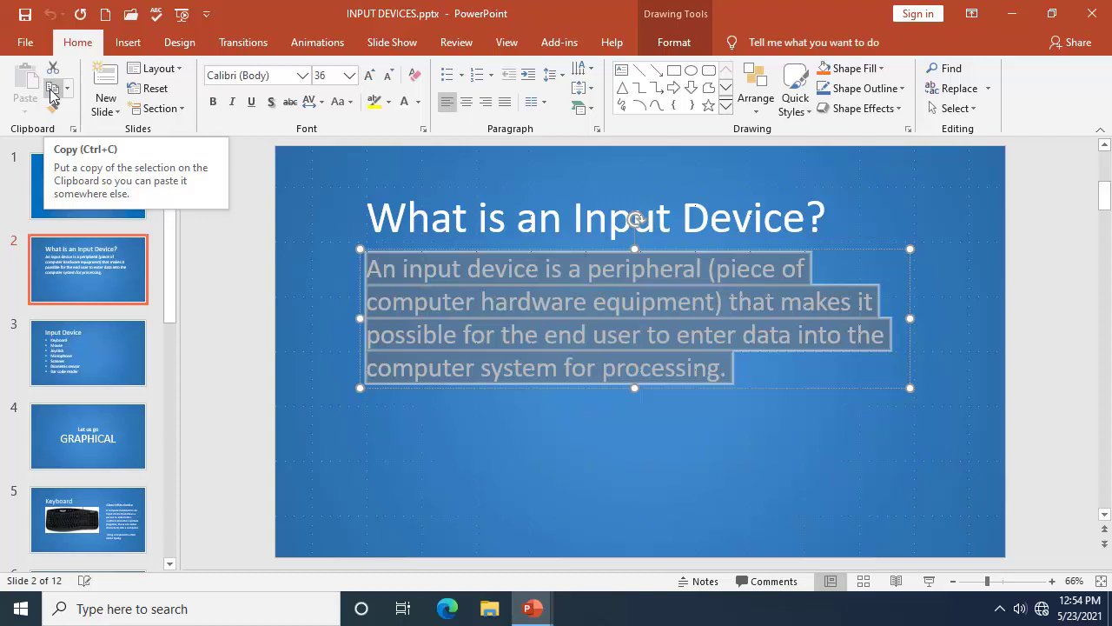
click(50, 91)
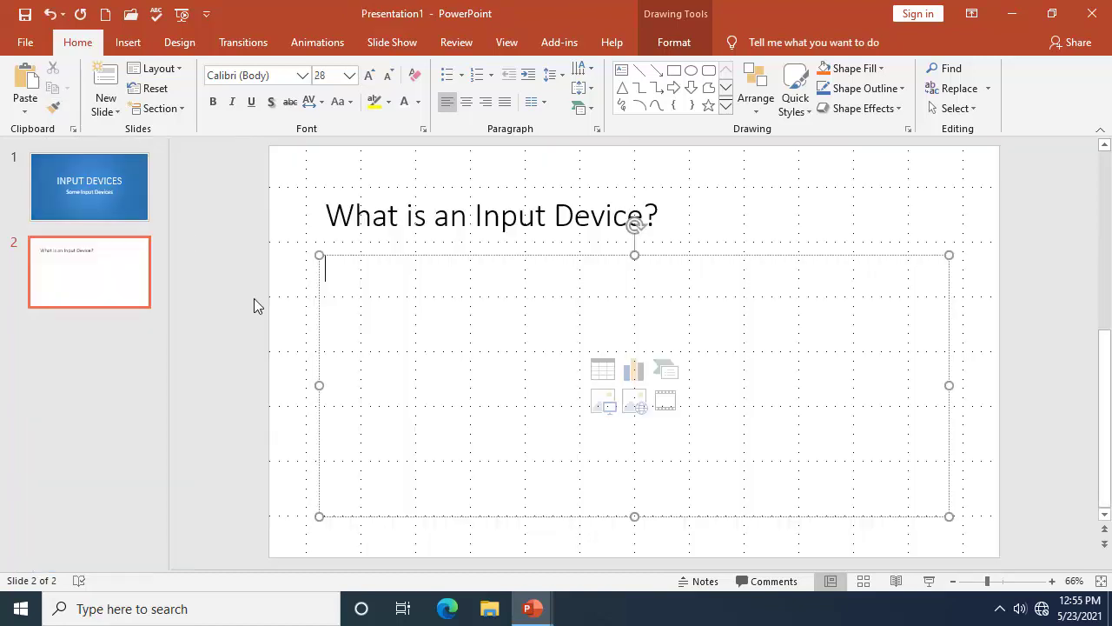
Step: Paste the copied definition paragraph into slide 2's content box from the Clipboard pane
click(75, 132)
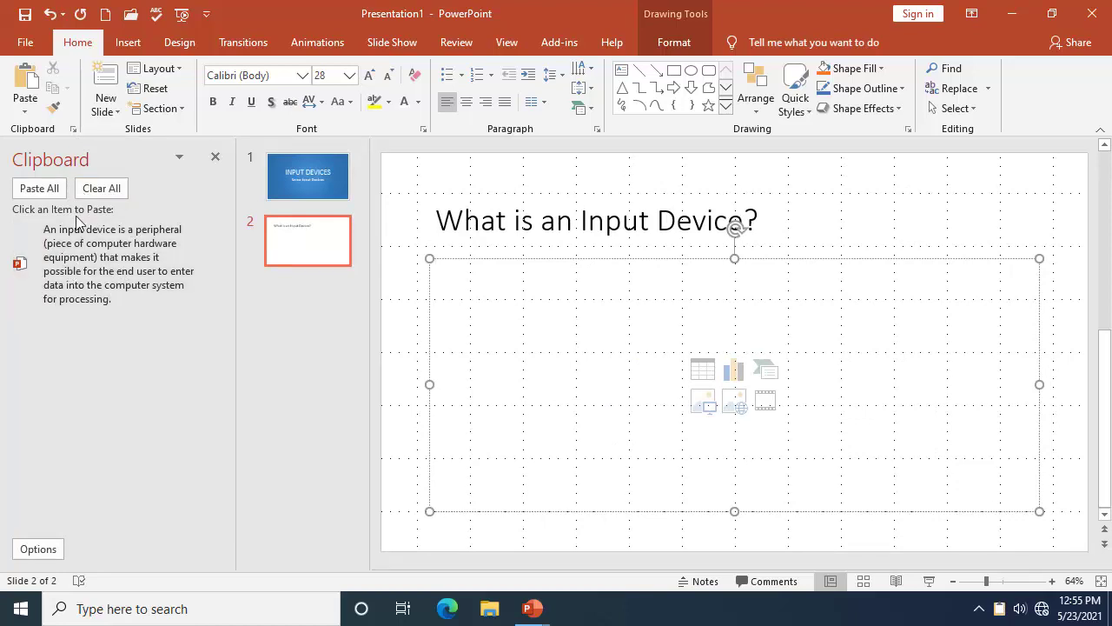
click(127, 267)
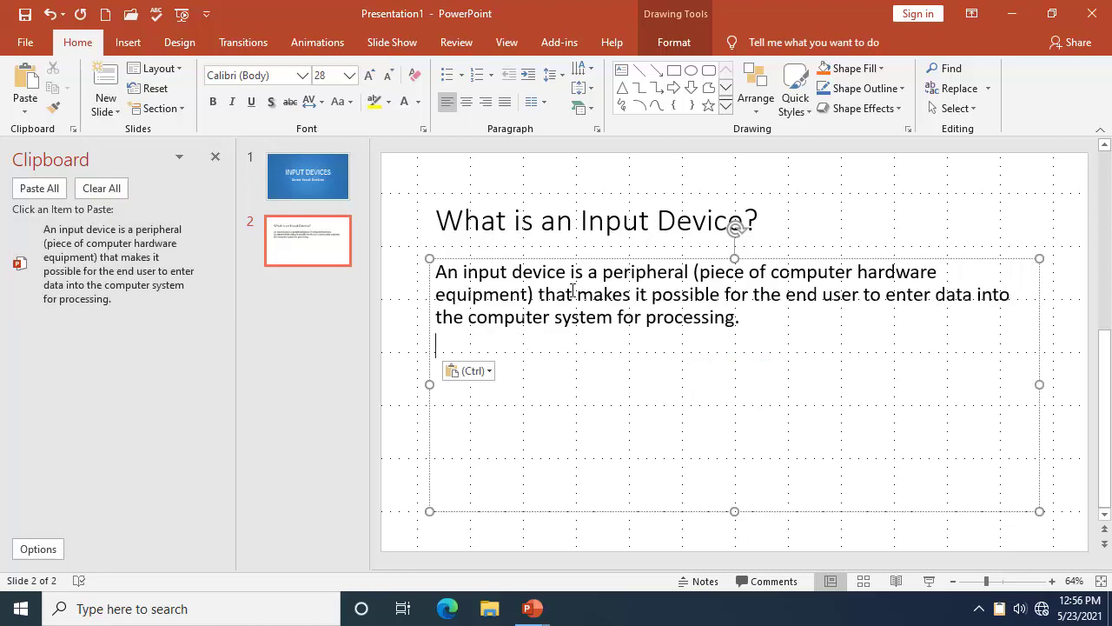
click(215, 159)
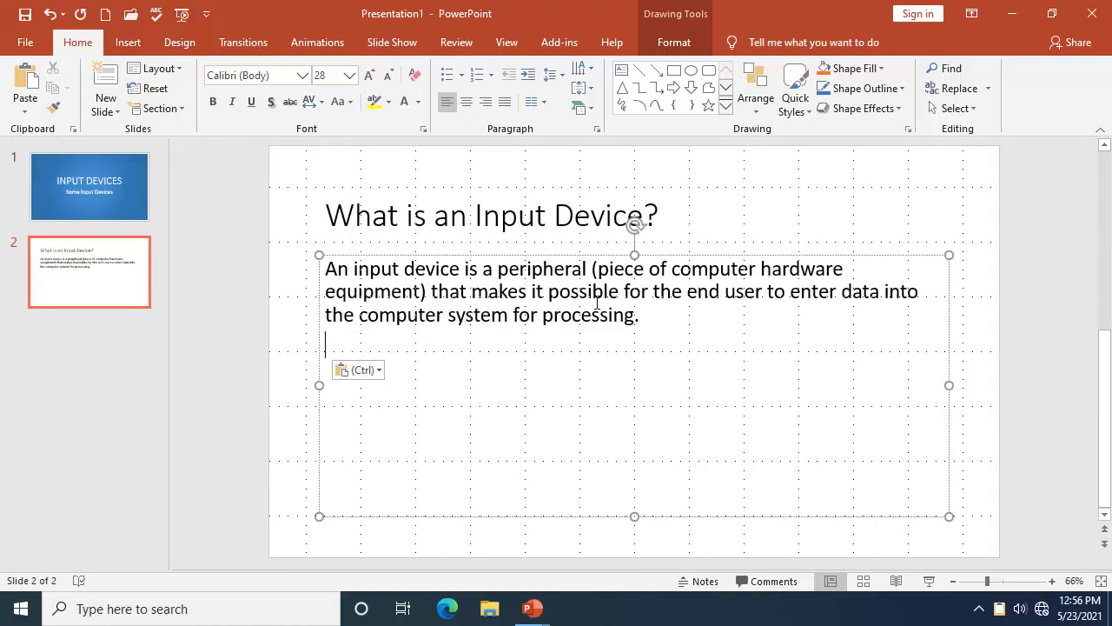
Step: Check the reference deck's body and title font sizes, then return to Presentation1
mouse_move(532, 608)
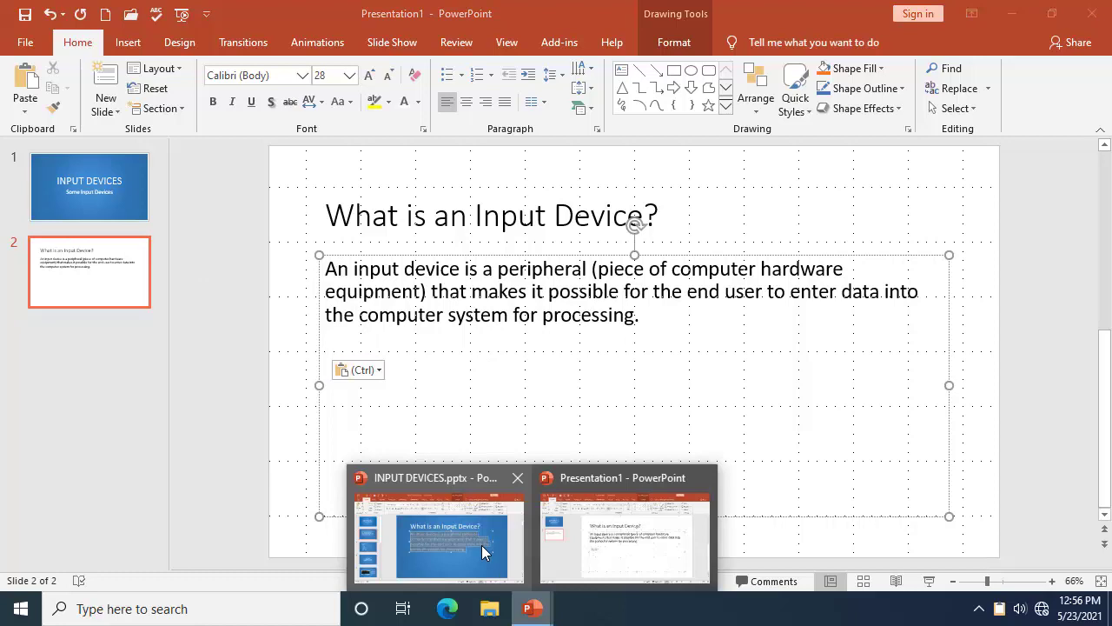
click(481, 545)
click(466, 315)
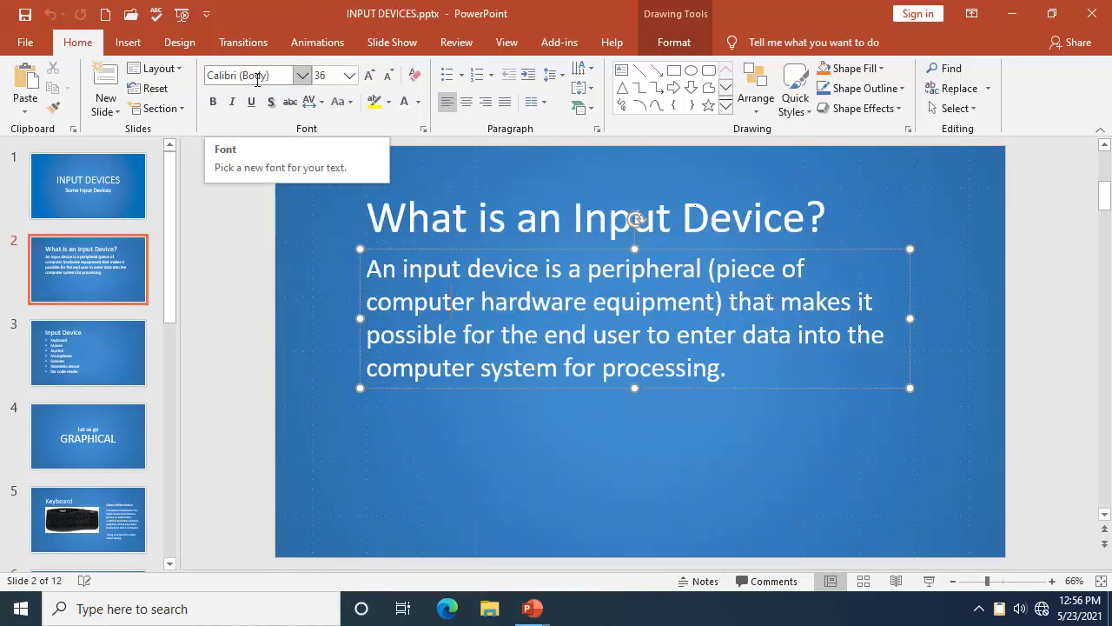
click(465, 232)
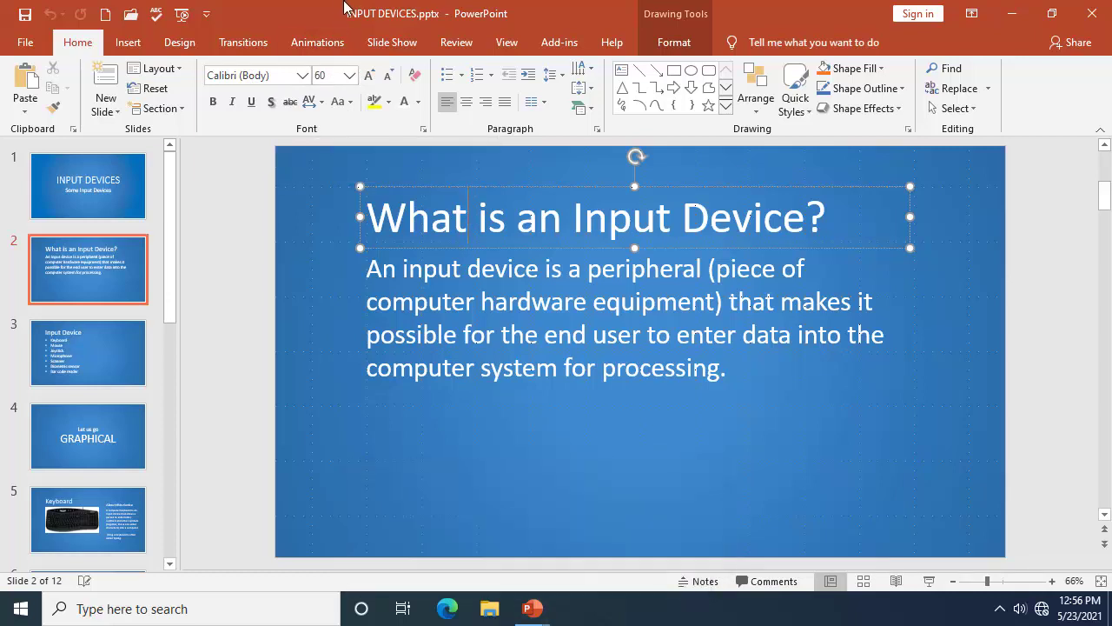
mouse_move(535, 615)
click(638, 517)
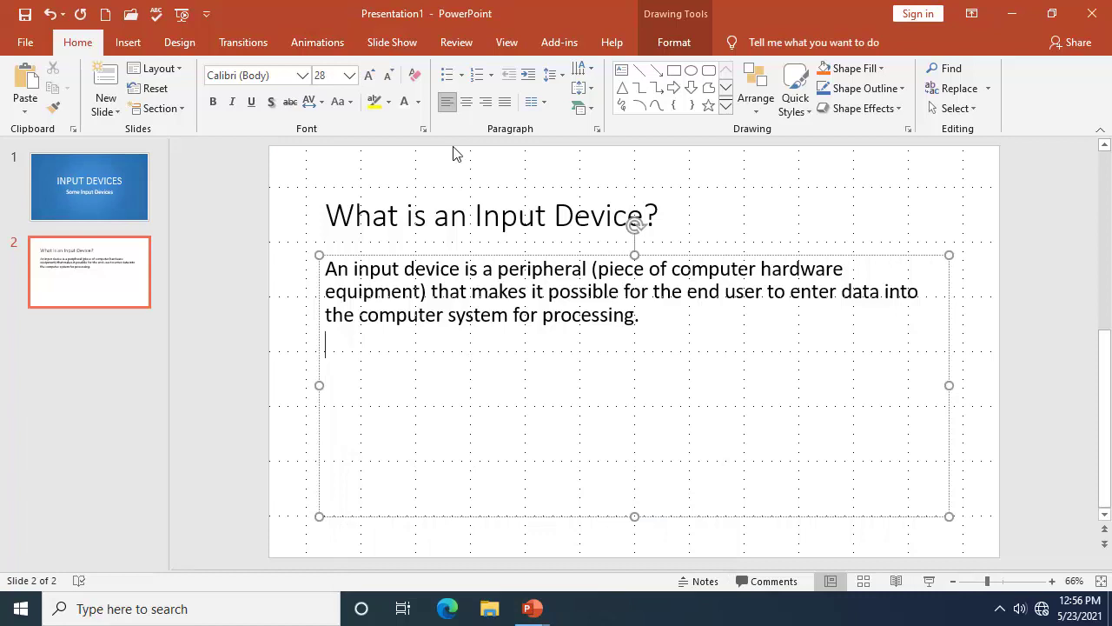
Step: Set slide 2's title to 60-point font size
click(468, 215)
click(370, 187)
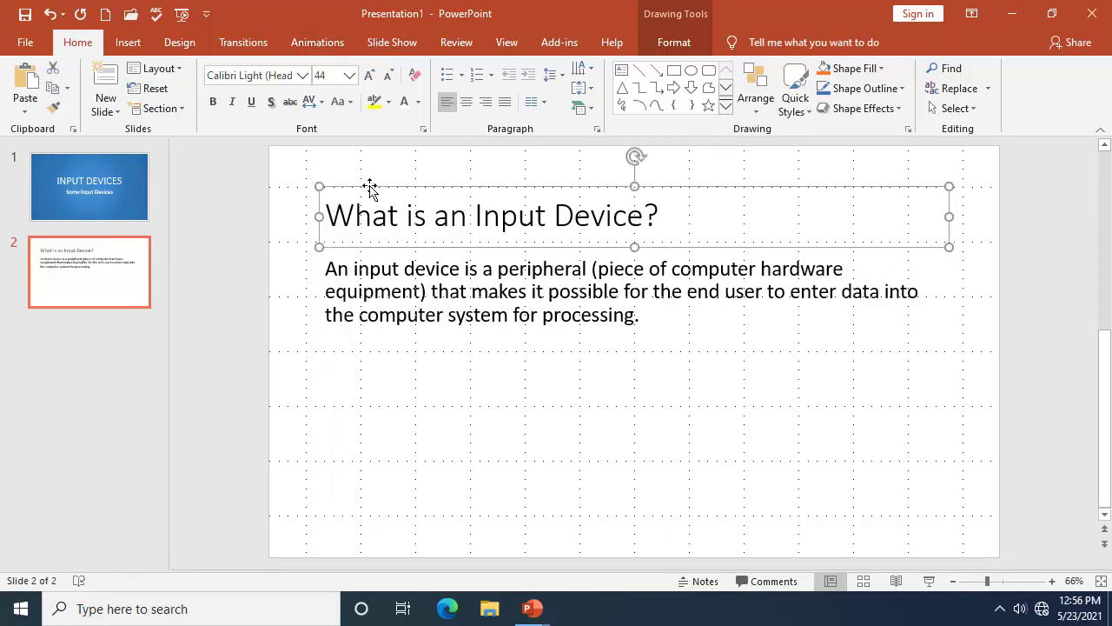
click(350, 76)
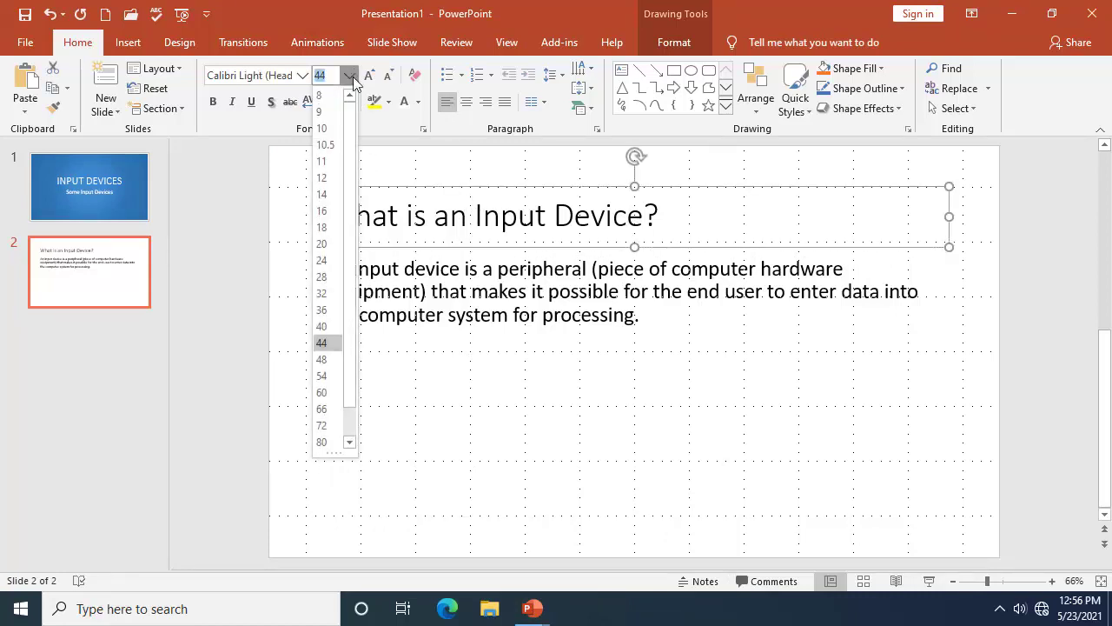
click(333, 392)
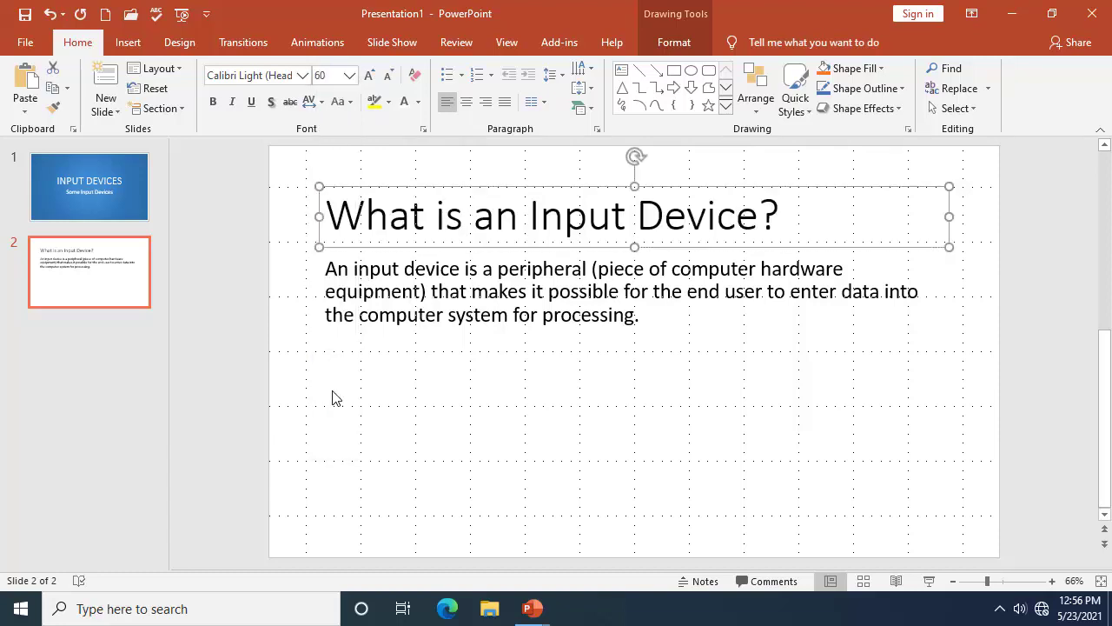
Step: Set slide 2's definition paragraph to 36-point font size
click(449, 292)
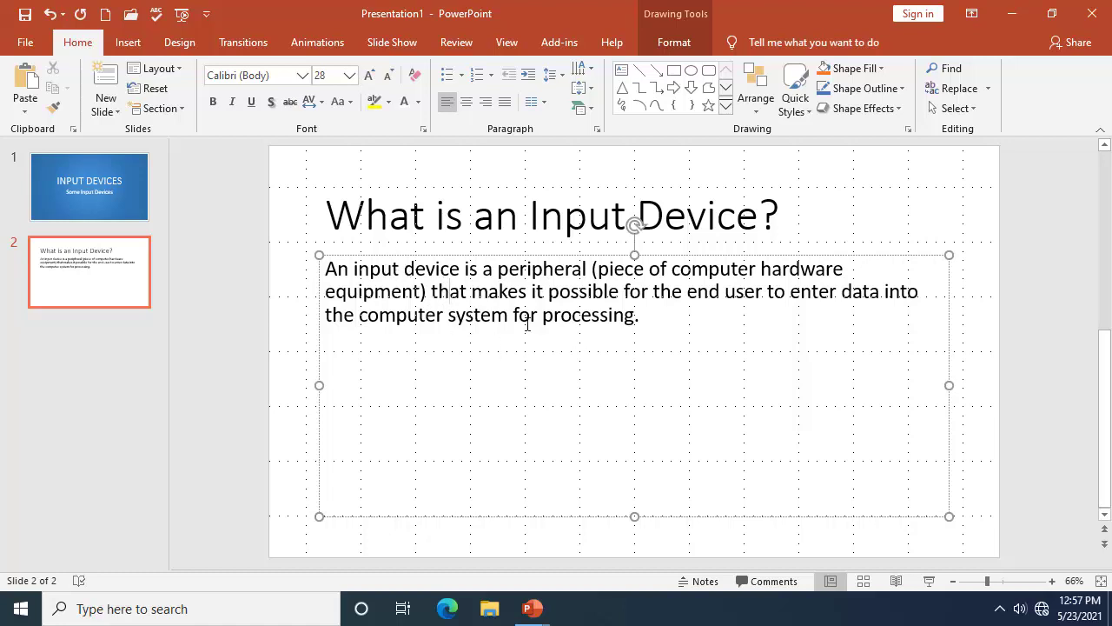
click(599, 256)
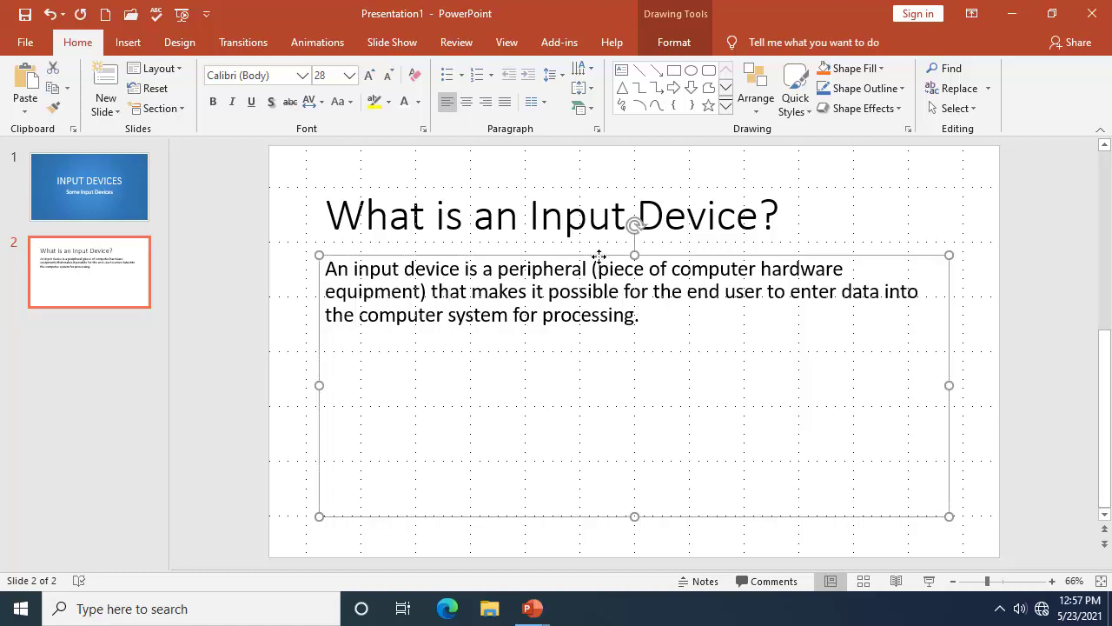
click(349, 77)
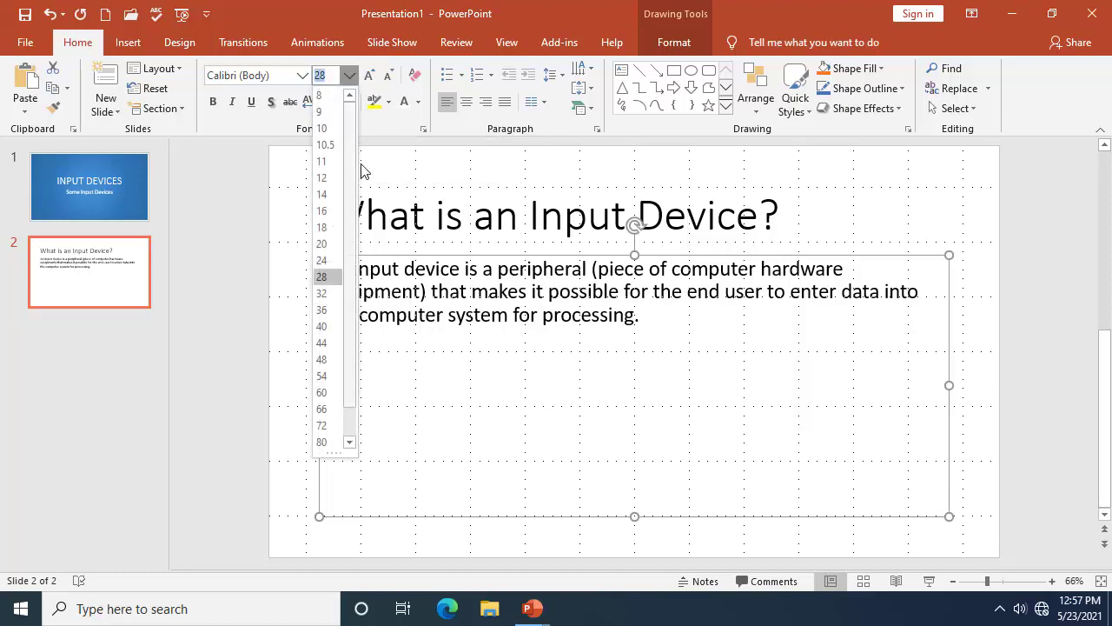
click(328, 310)
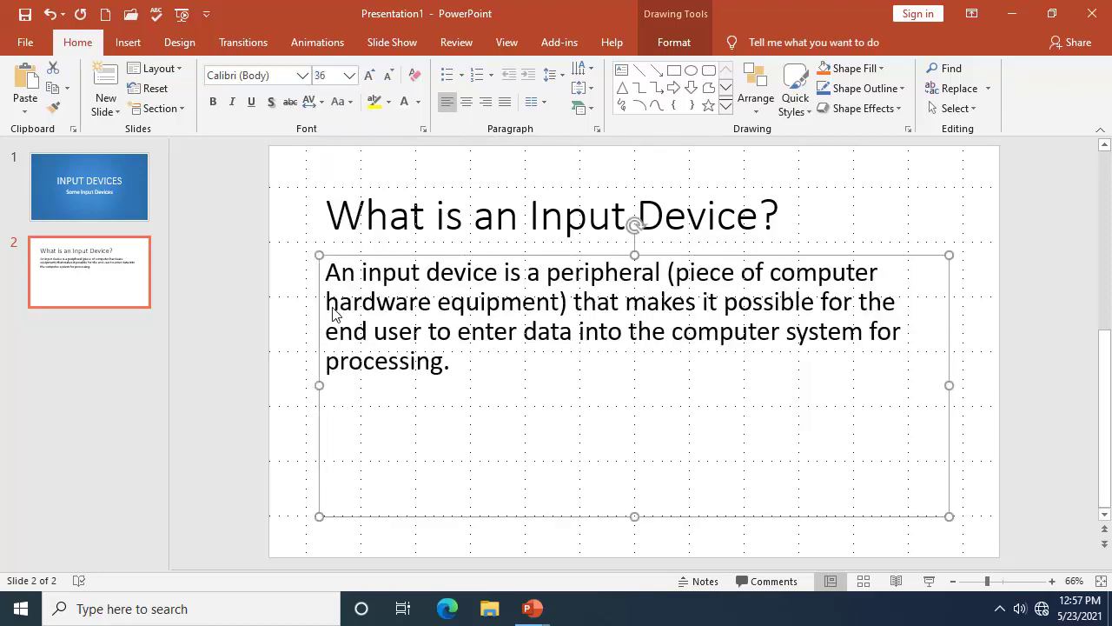
click(447, 178)
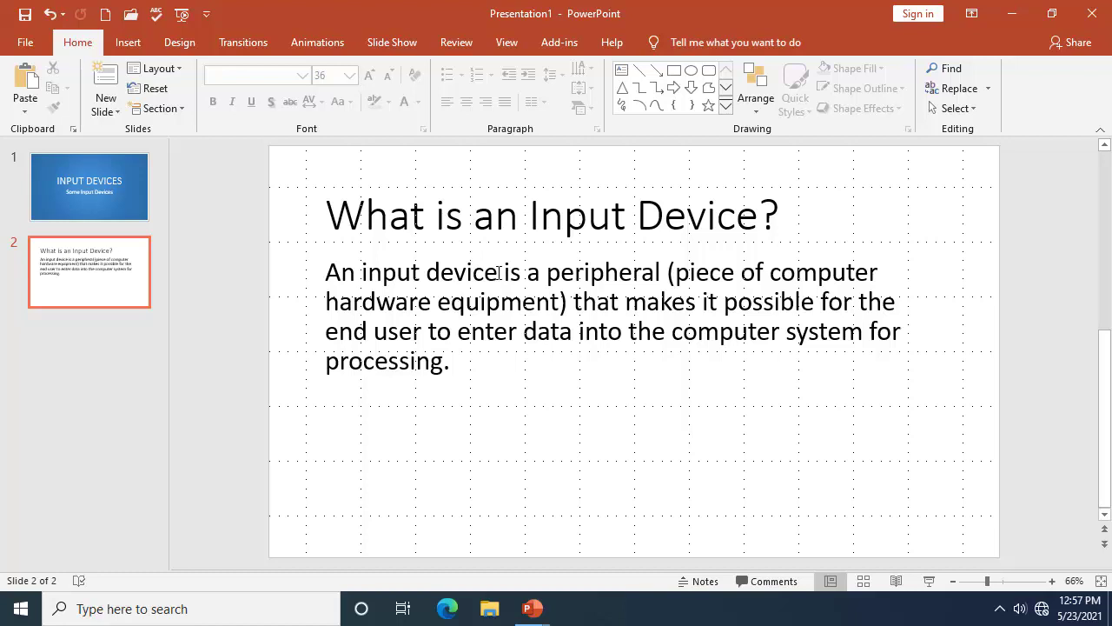
Step: Shift slide 2's body text box slightly upward toward the title
click(439, 276)
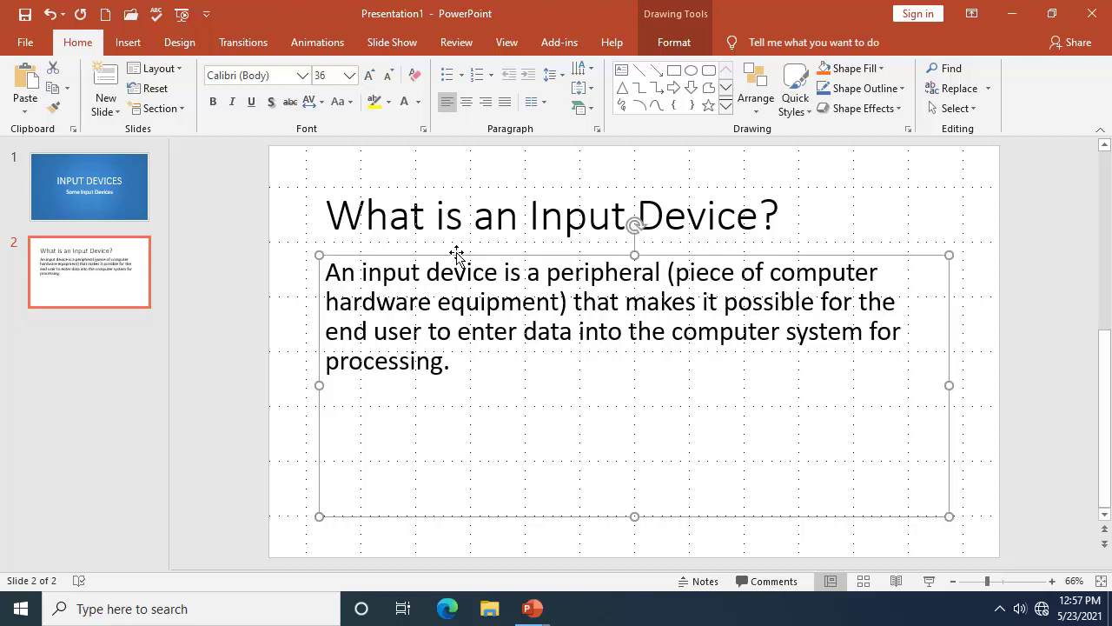
drag(456, 253, 457, 252)
key(ctrl+Up)
key(ctrl+Up)
key(ctrl+Up)
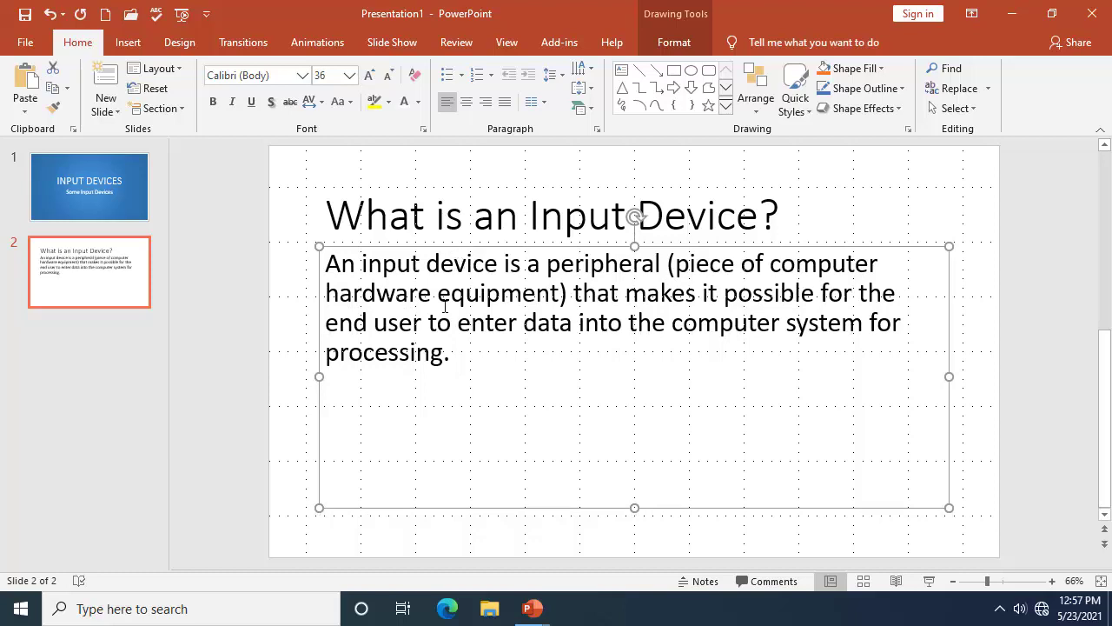
key(Escape)
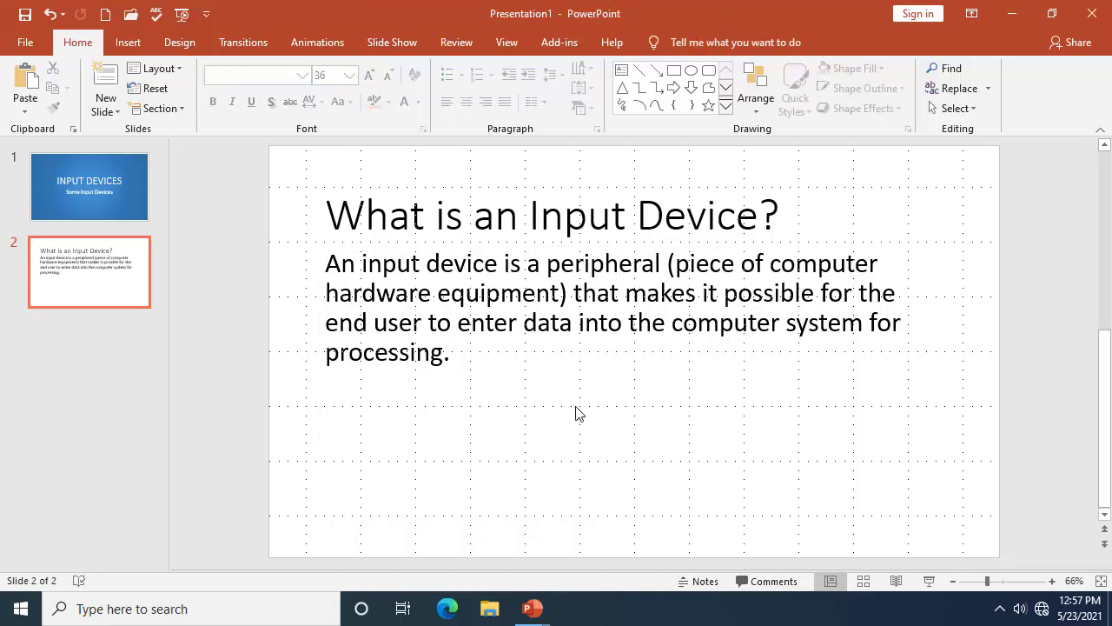
Step: Check font sizes on the reference deck's bulleted Input Device slide, then return to Presentation1
click(535, 609)
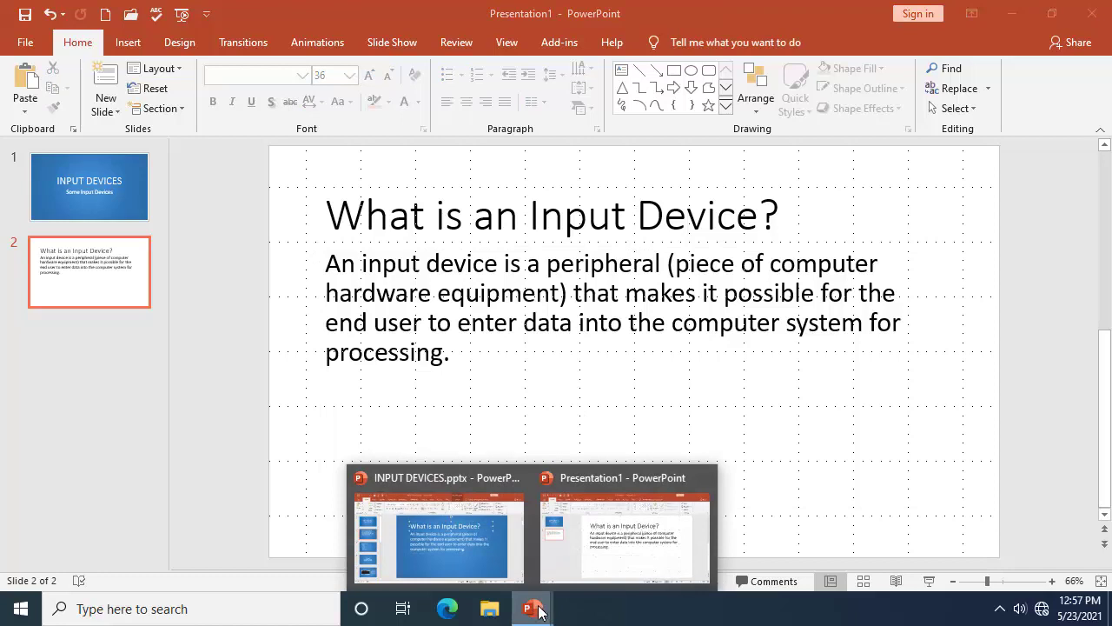
click(460, 511)
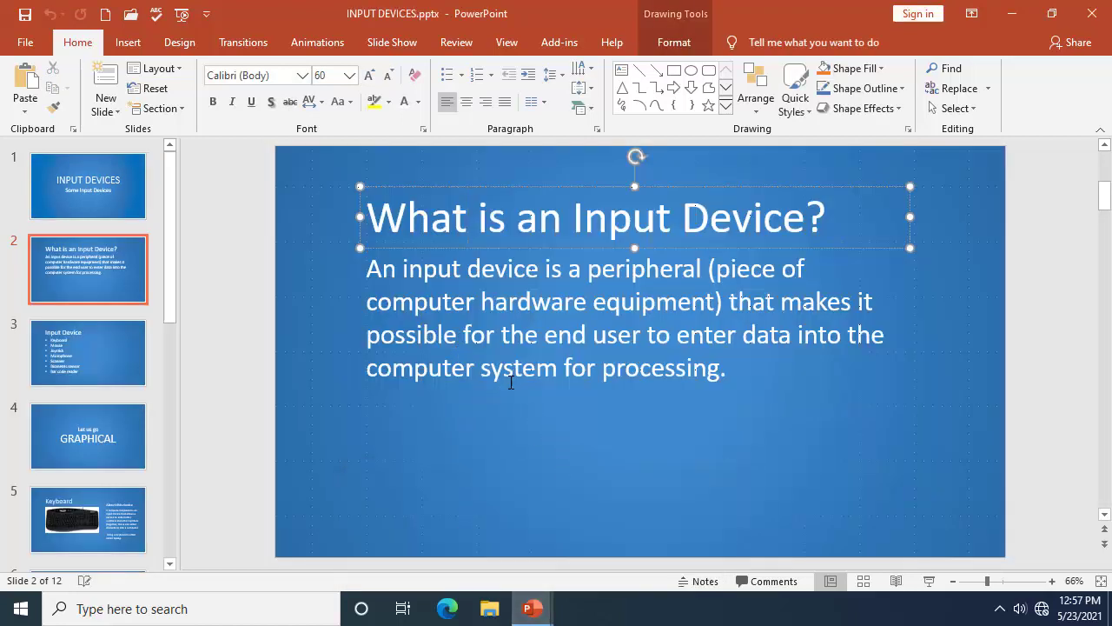
click(84, 356)
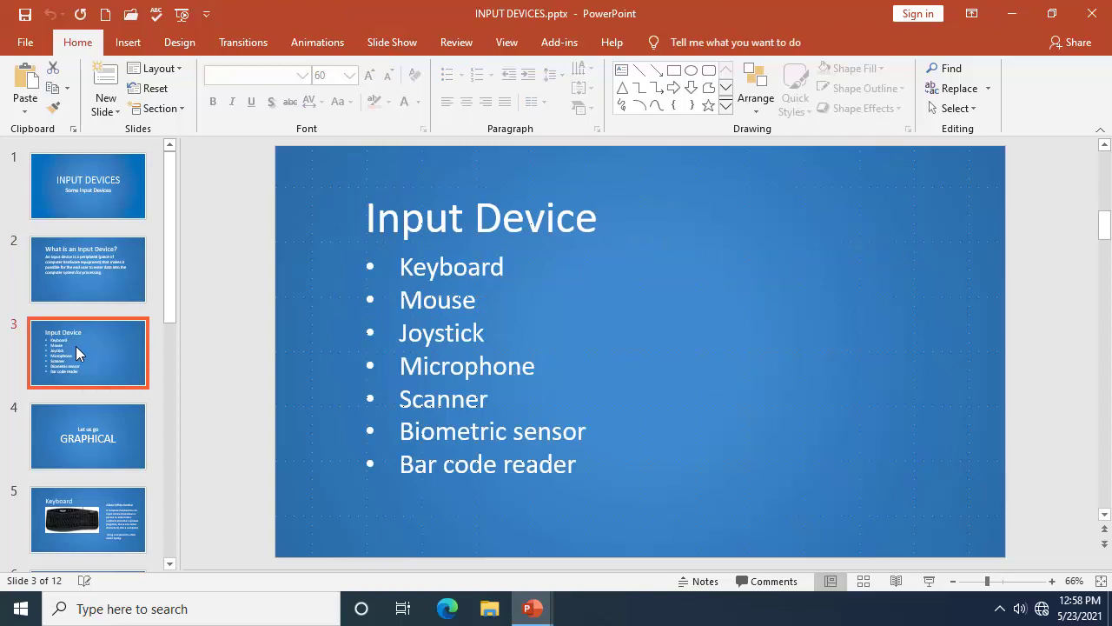
click(442, 265)
click(433, 214)
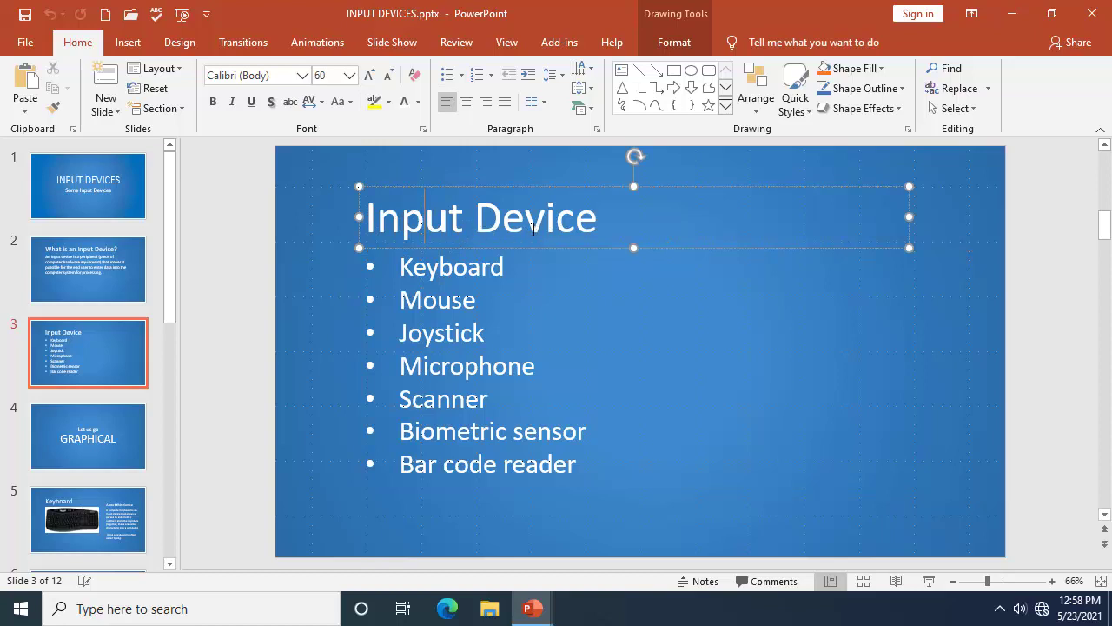
click(402, 252)
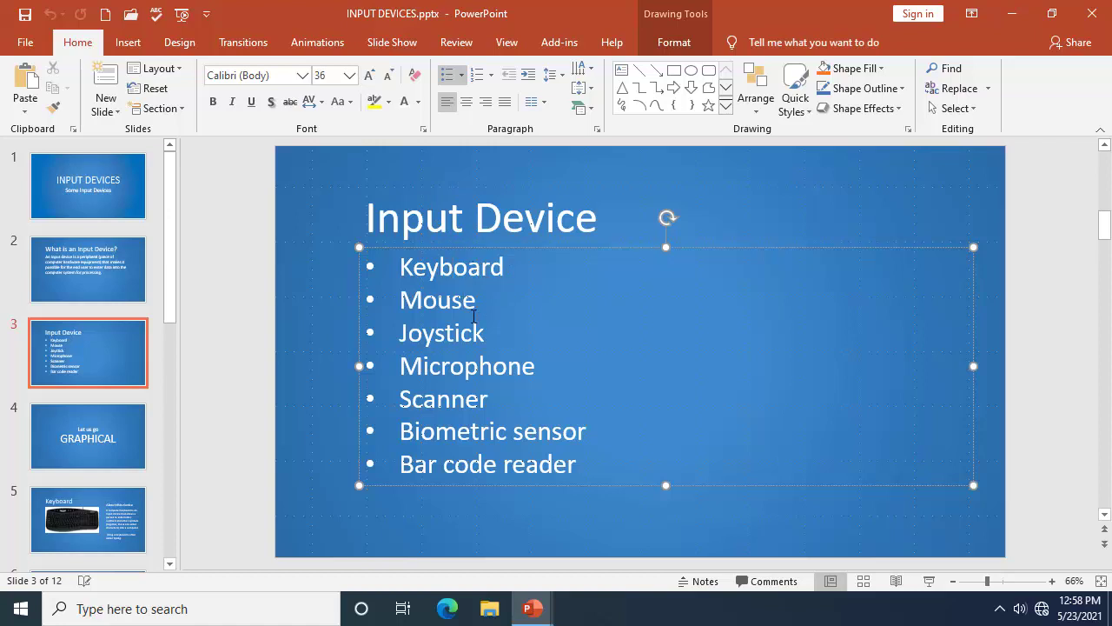
click(376, 217)
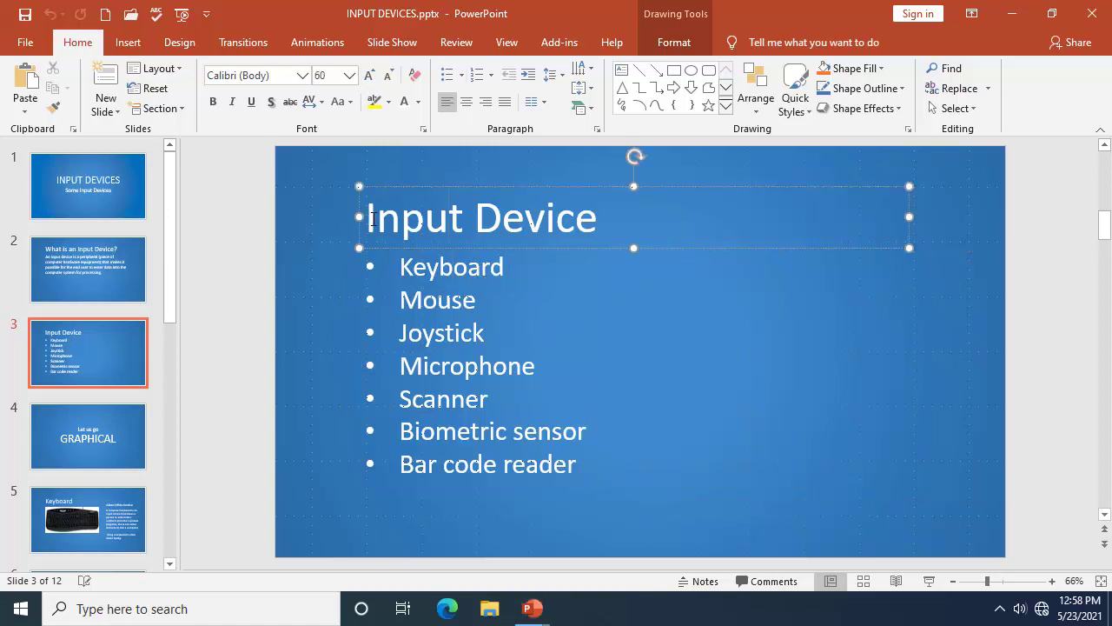
drag(372, 218, 599, 218)
click(577, 218)
mouse_move(532, 606)
click(617, 543)
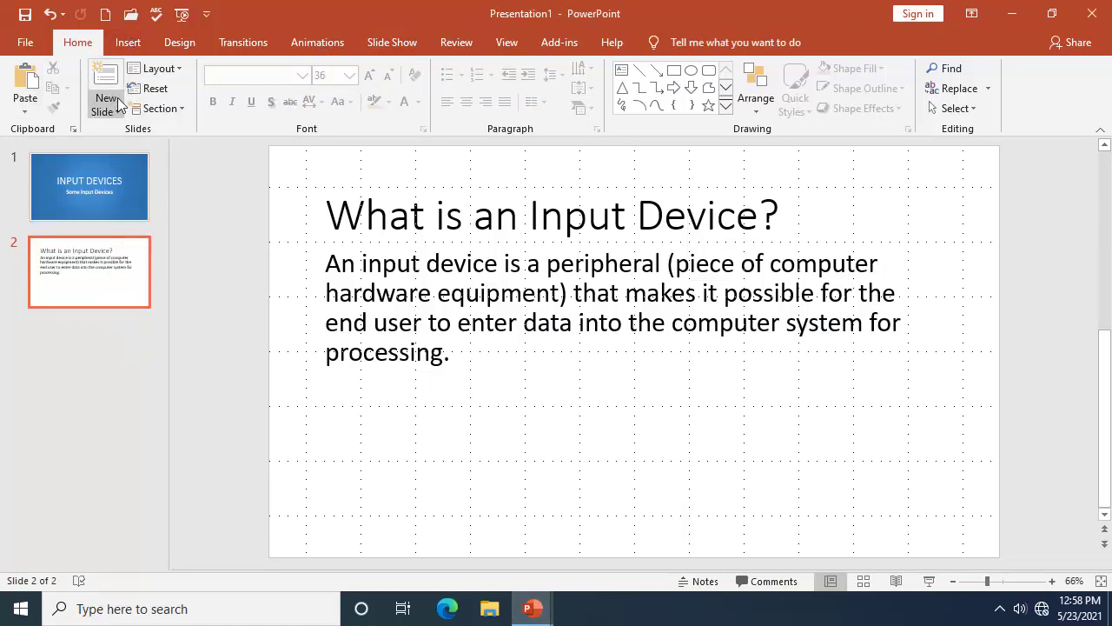
click(128, 44)
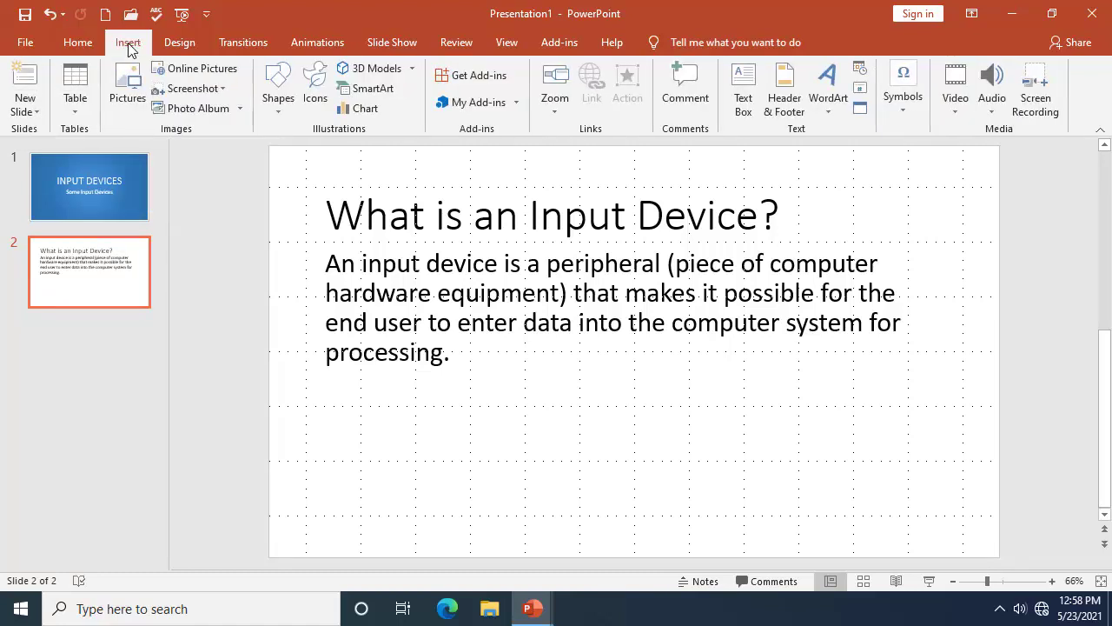
Step: Insert a new slide with the Blank layout as slide 3
click(36, 113)
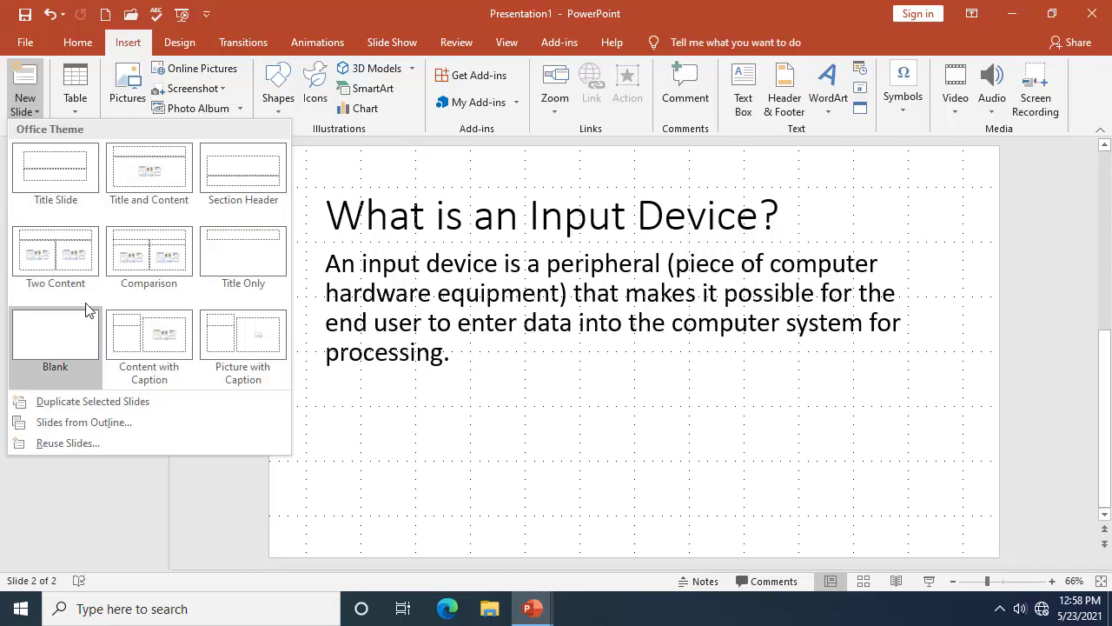
click(64, 354)
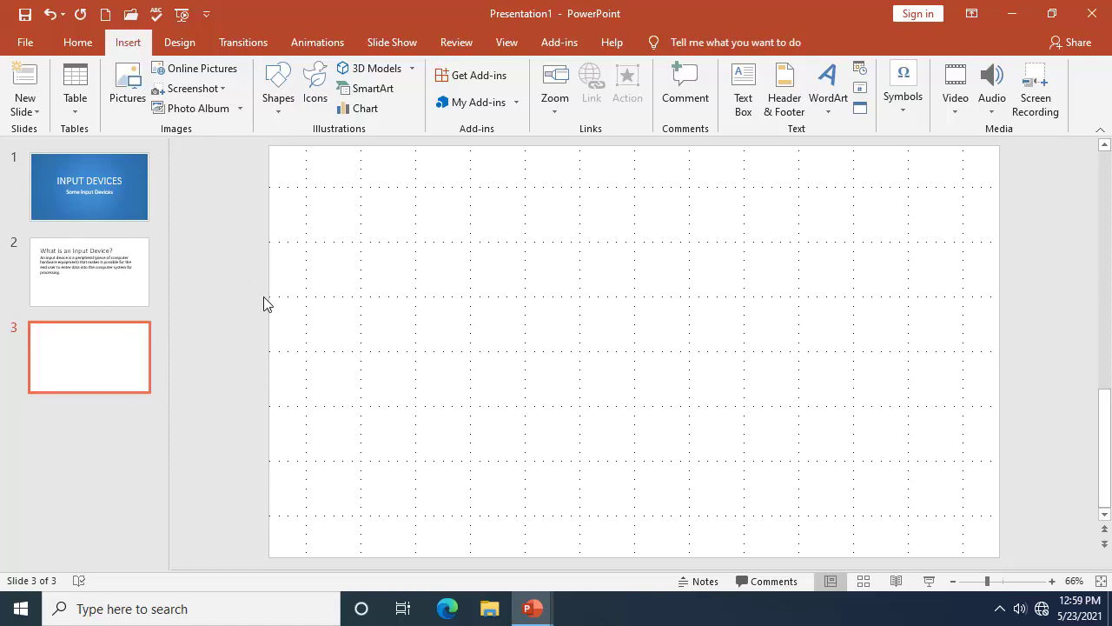
click(78, 44)
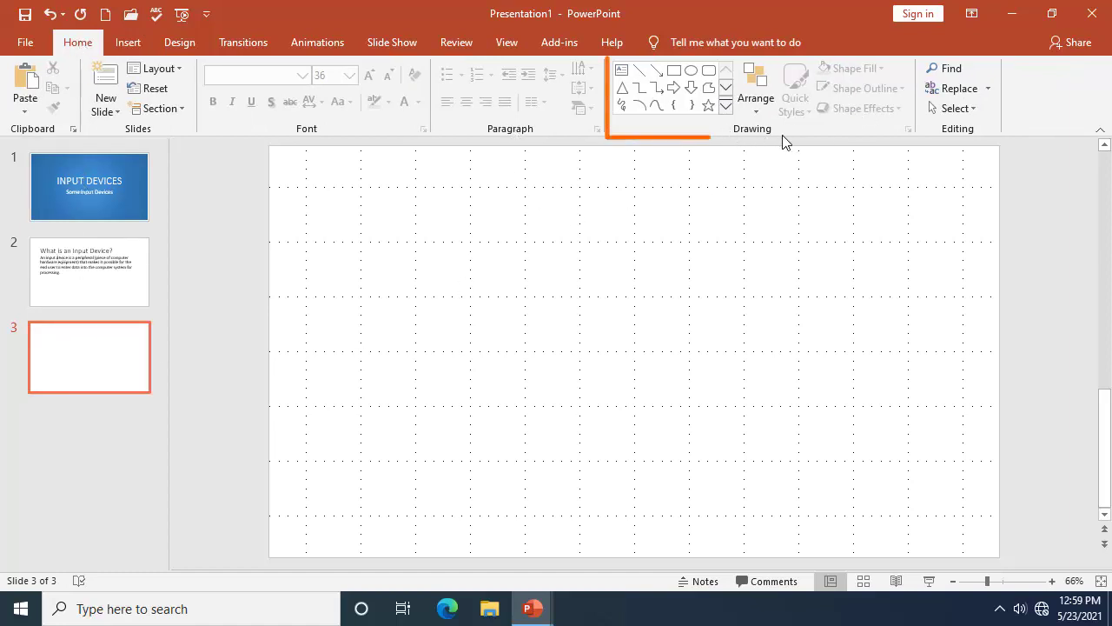
Step: Draw a text box across the top of slide 3 and type 'Input devices'
click(723, 105)
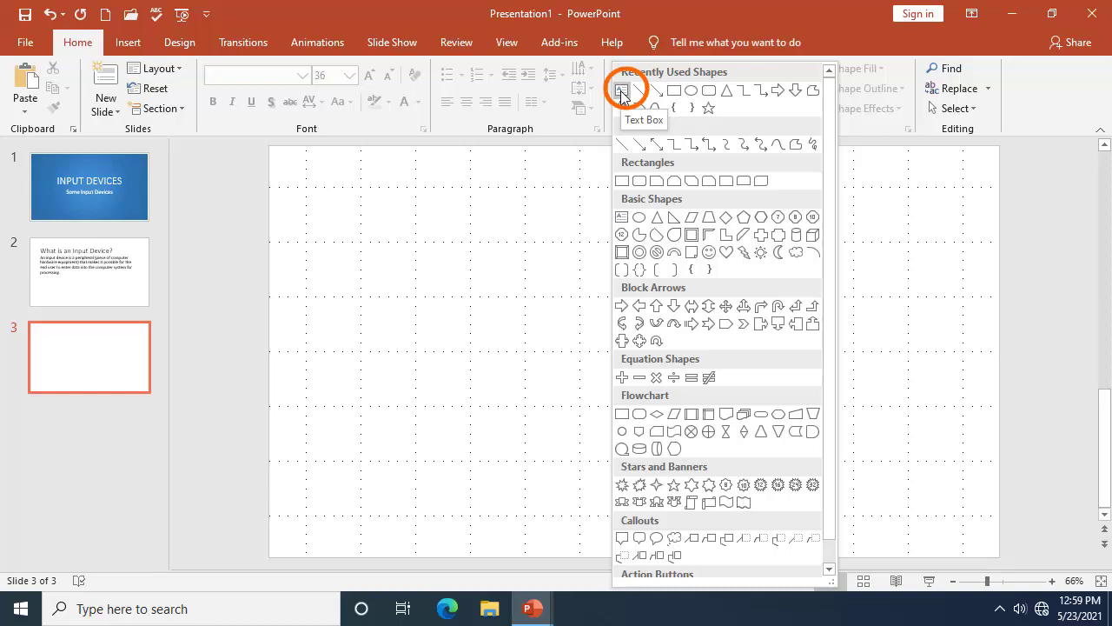
click(624, 219)
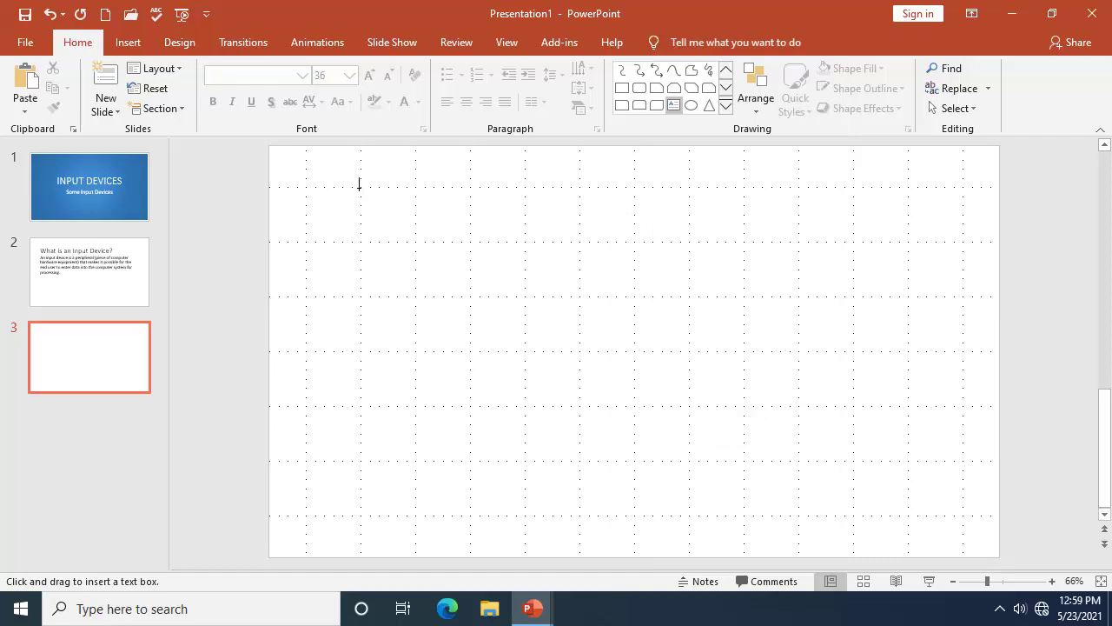
mouse_move(360, 188)
mouse_down()
mouse_move(402, 217)
mouse_move(455, 232)
mouse_move(852, 243)
mouse_up()
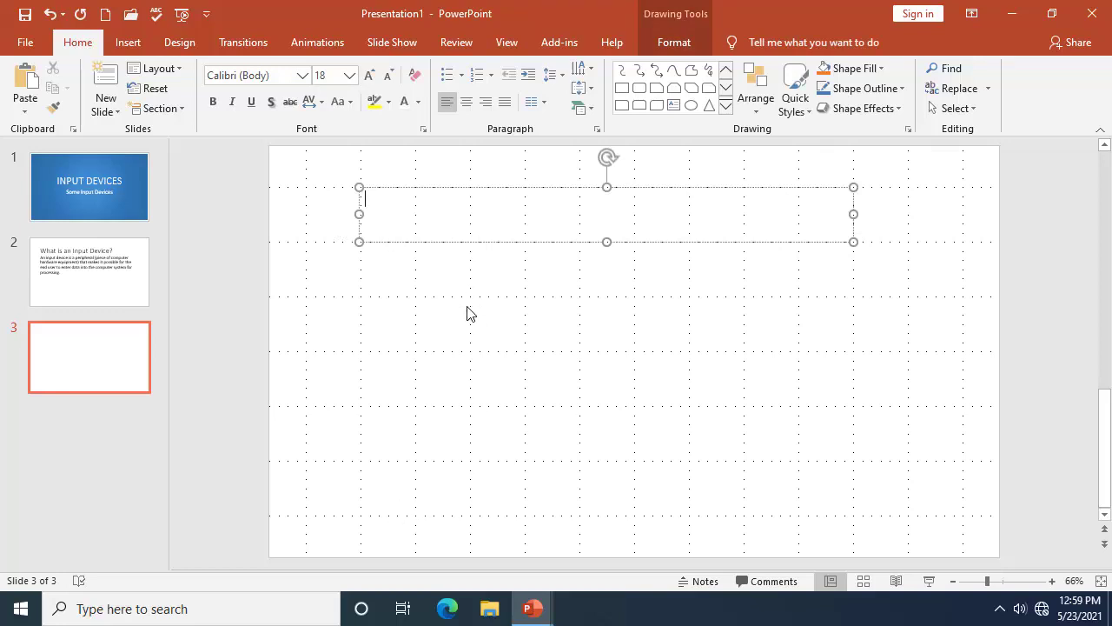
text(Input devices)
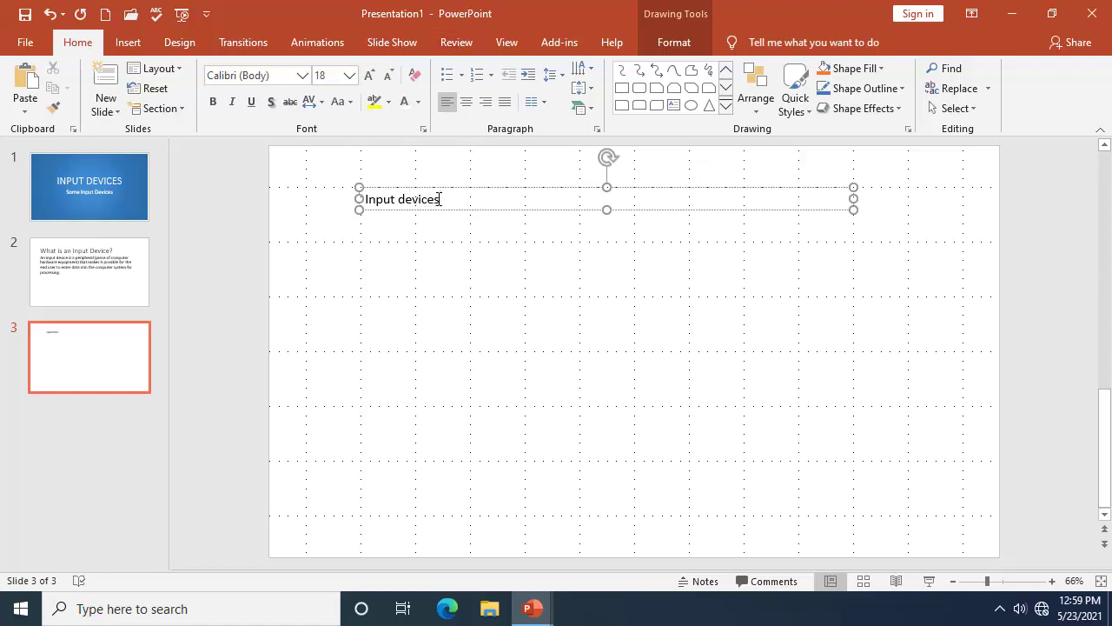
drag(437, 199, 343, 191)
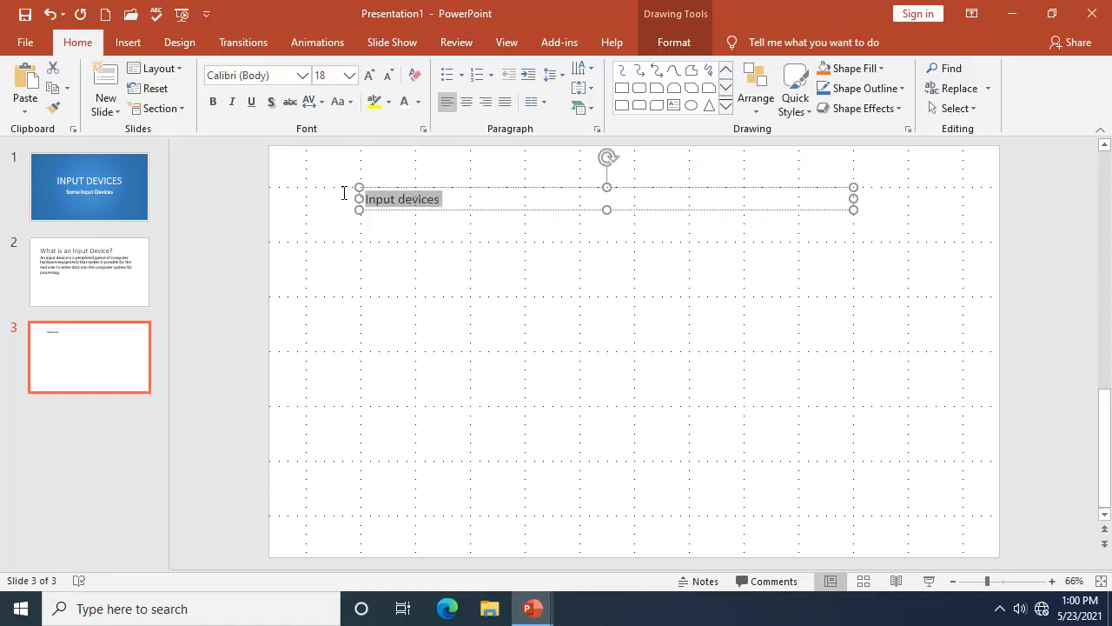
Step: Set the slide 3 heading to 60 pt and capitalize each word as 'Input Devices'
click(352, 76)
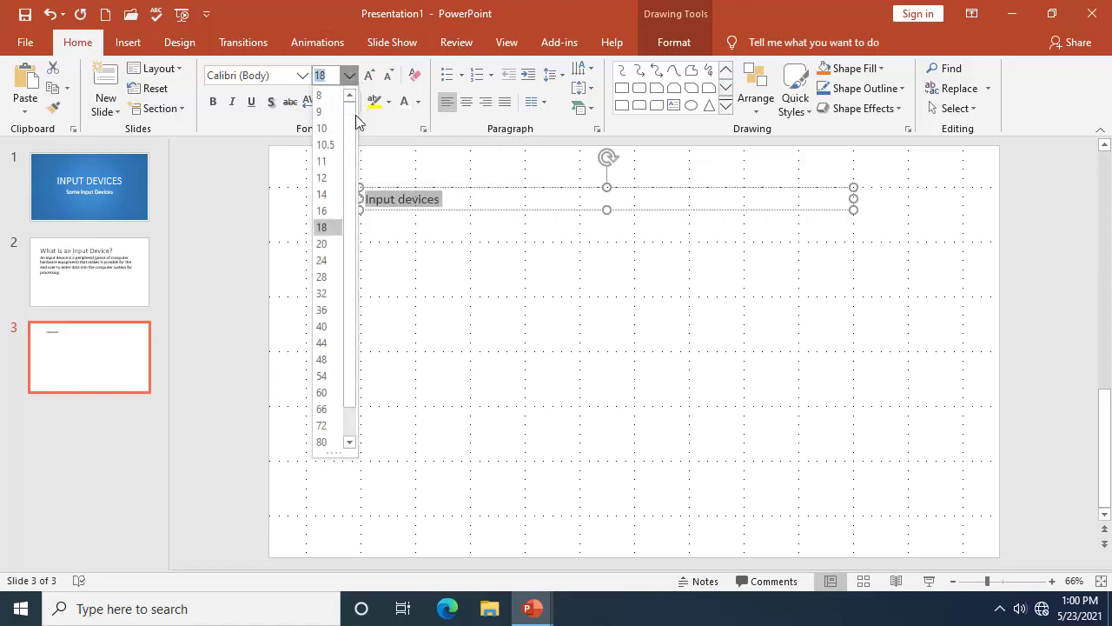
click(339, 395)
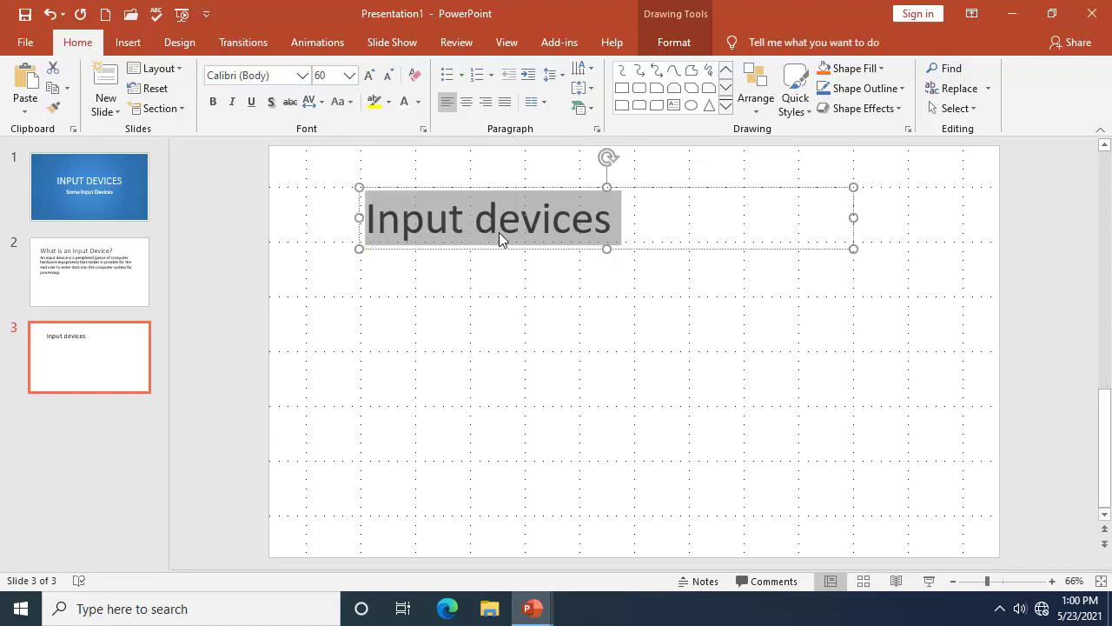
click(350, 102)
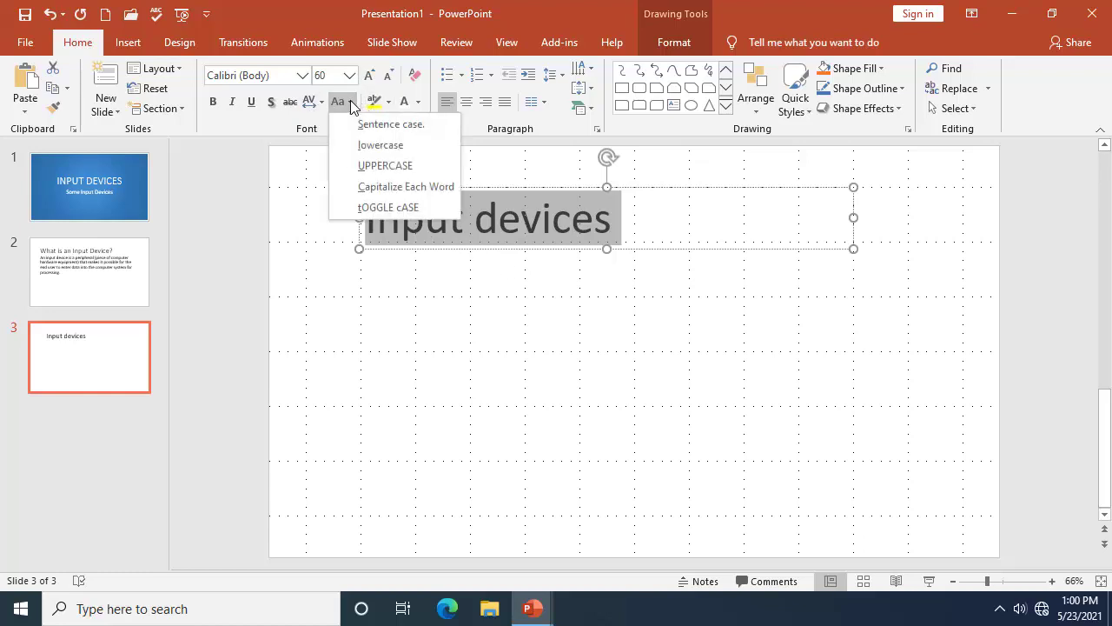
click(416, 189)
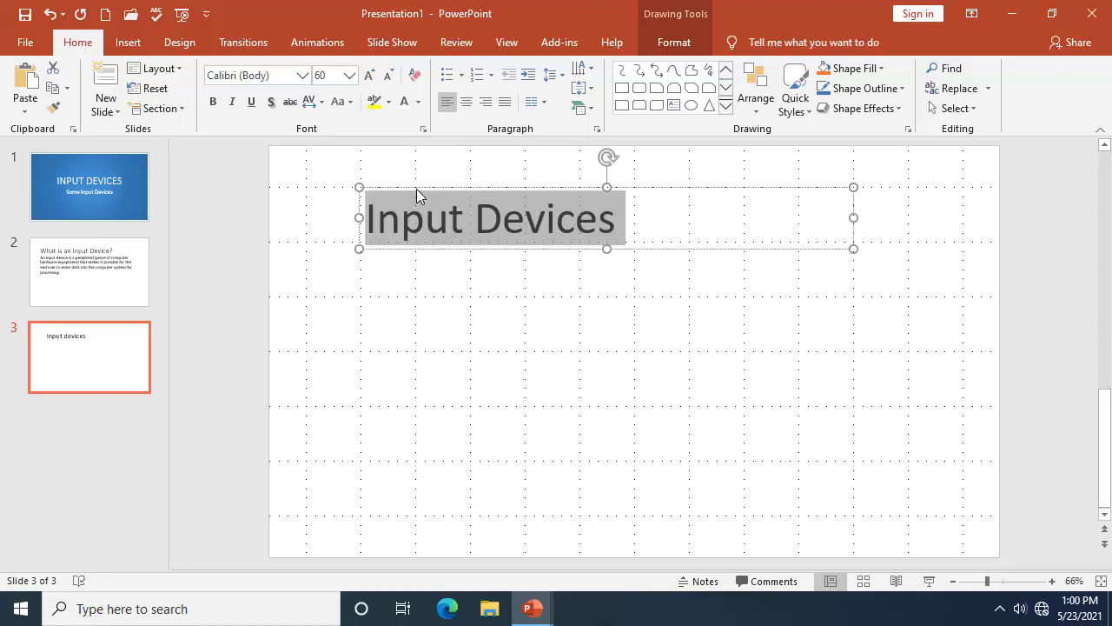
click(444, 262)
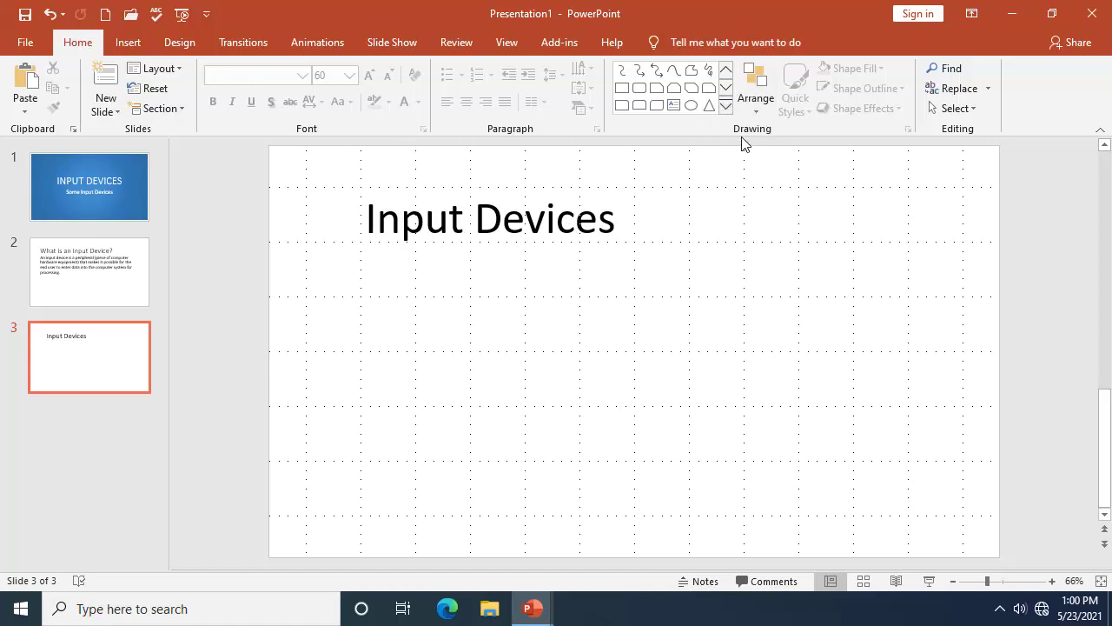
click(673, 105)
mouse_move(361, 260)
mouse_down()
mouse_move(534, 335)
mouse_move(635, 449)
mouse_move(658, 524)
mouse_move(690, 517)
mouse_up()
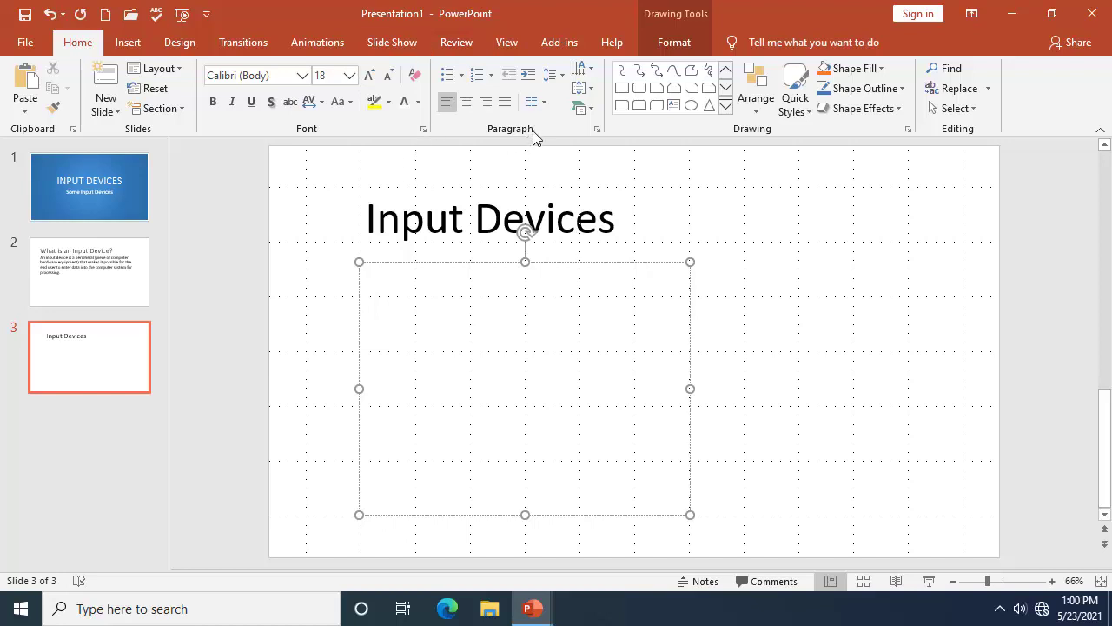
click(461, 74)
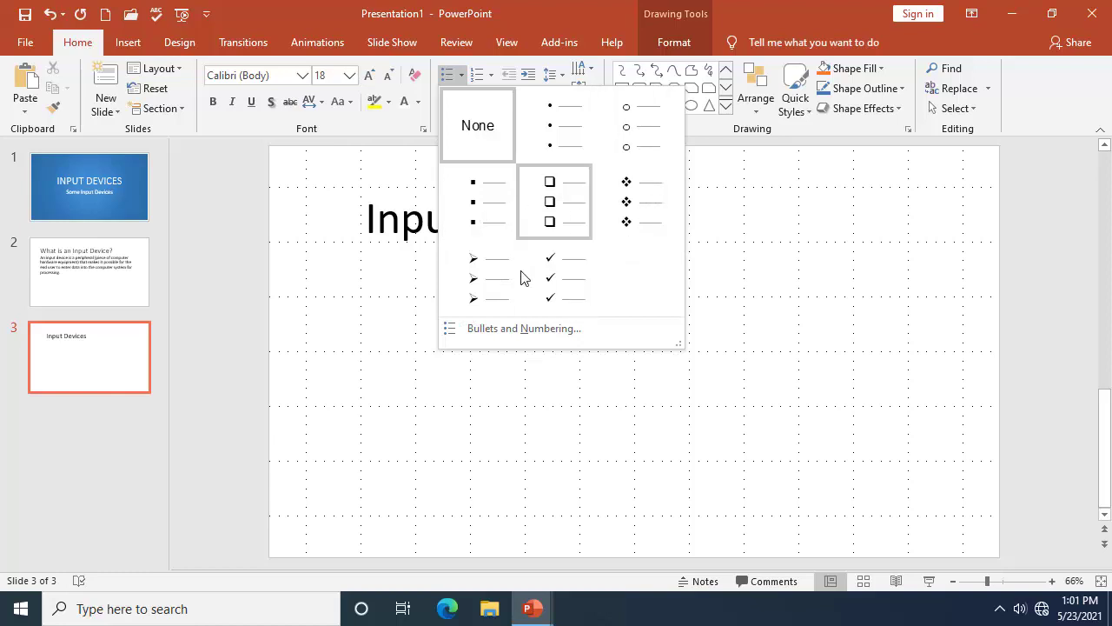
click(493, 331)
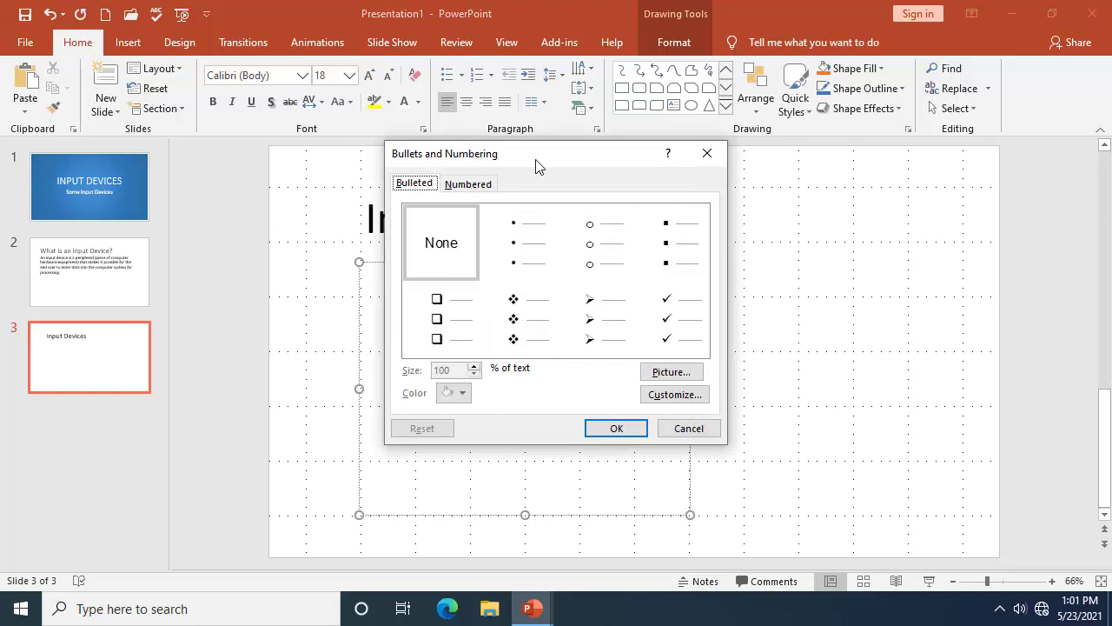
drag(540, 153, 573, 135)
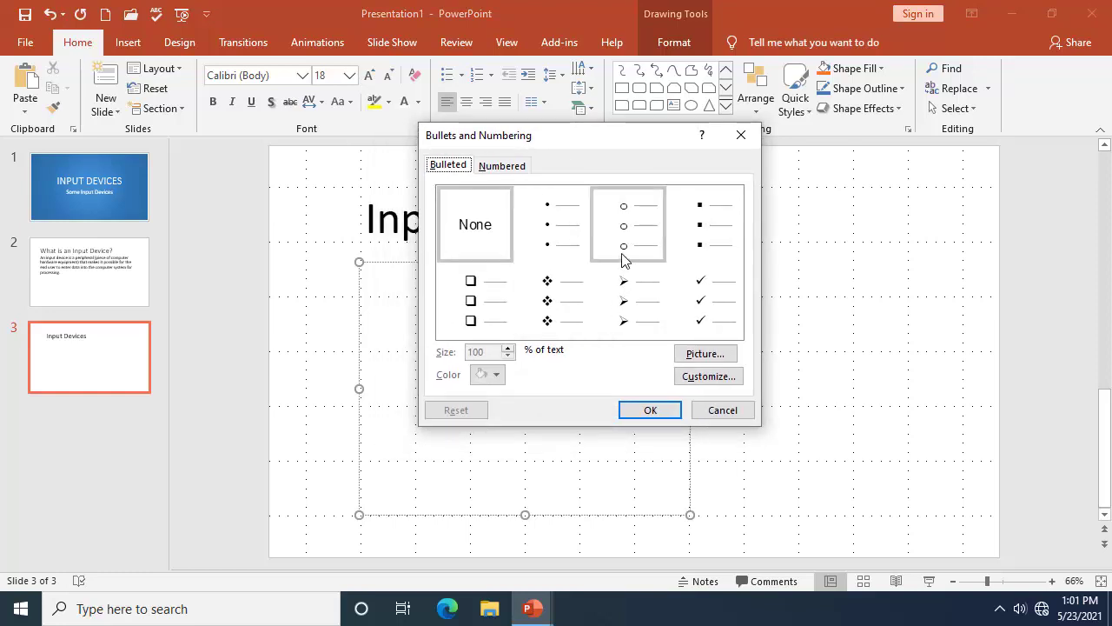
click(724, 358)
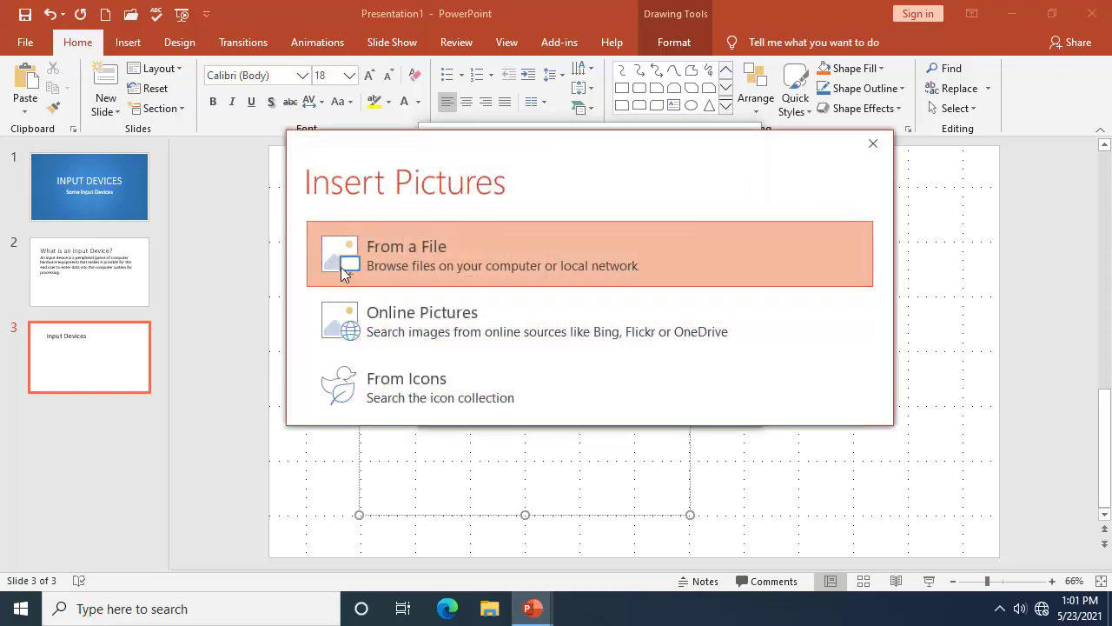
click(443, 252)
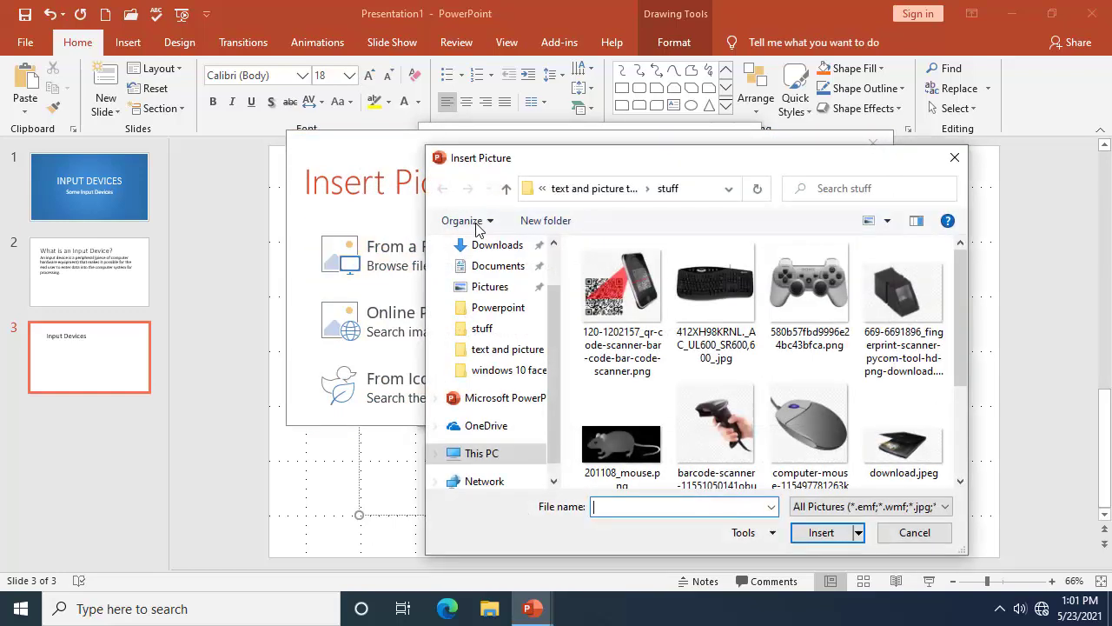
drag(725, 168, 623, 119)
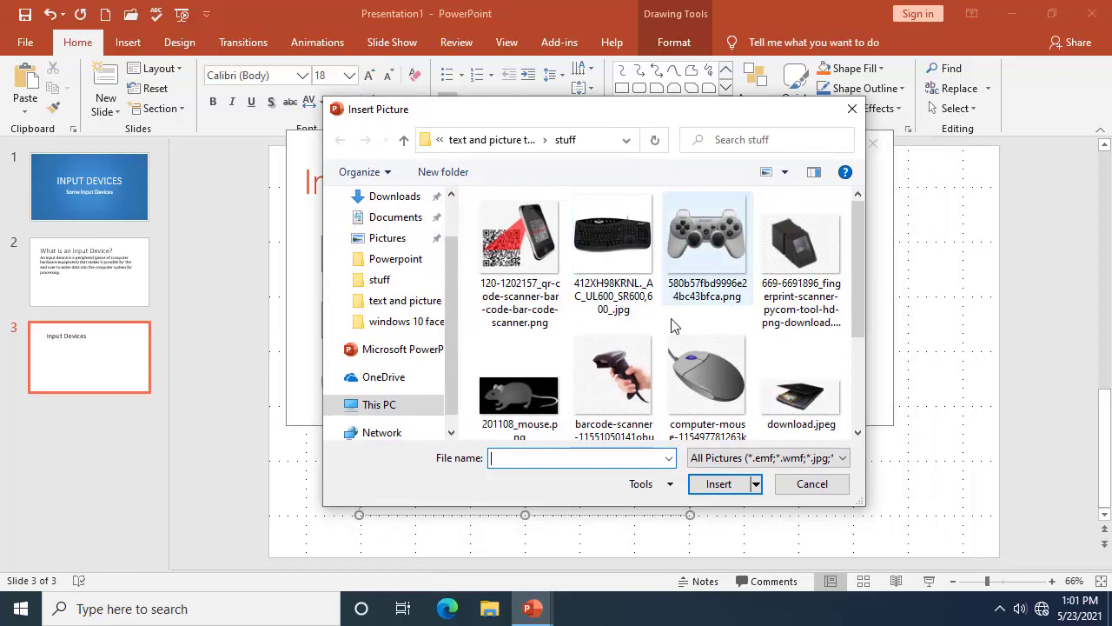
scroll(633, 381, down, 1)
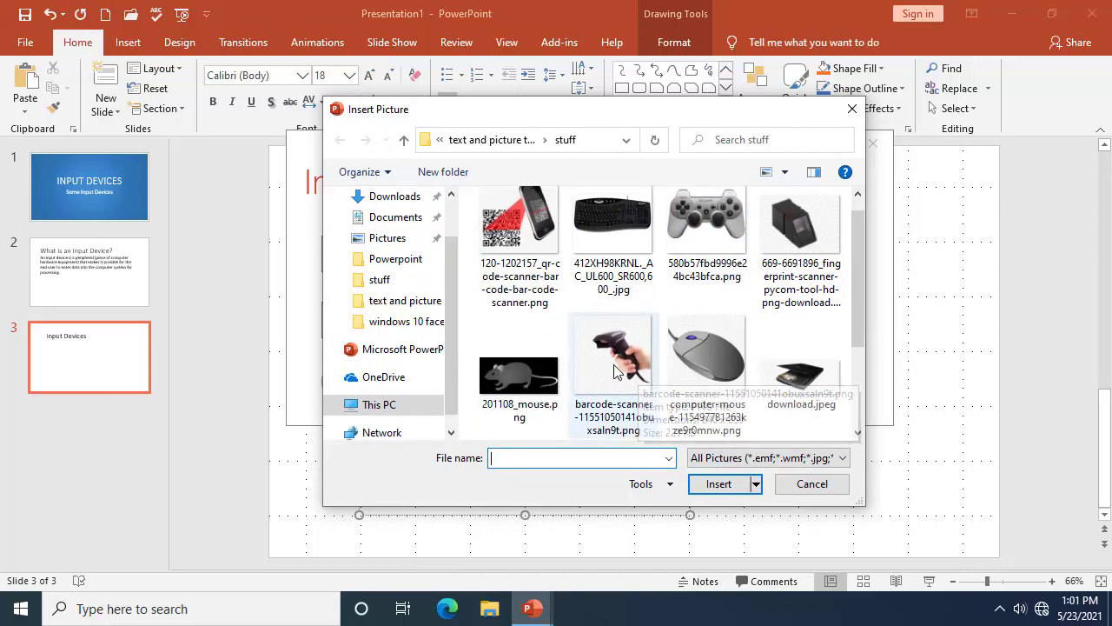
click(514, 374)
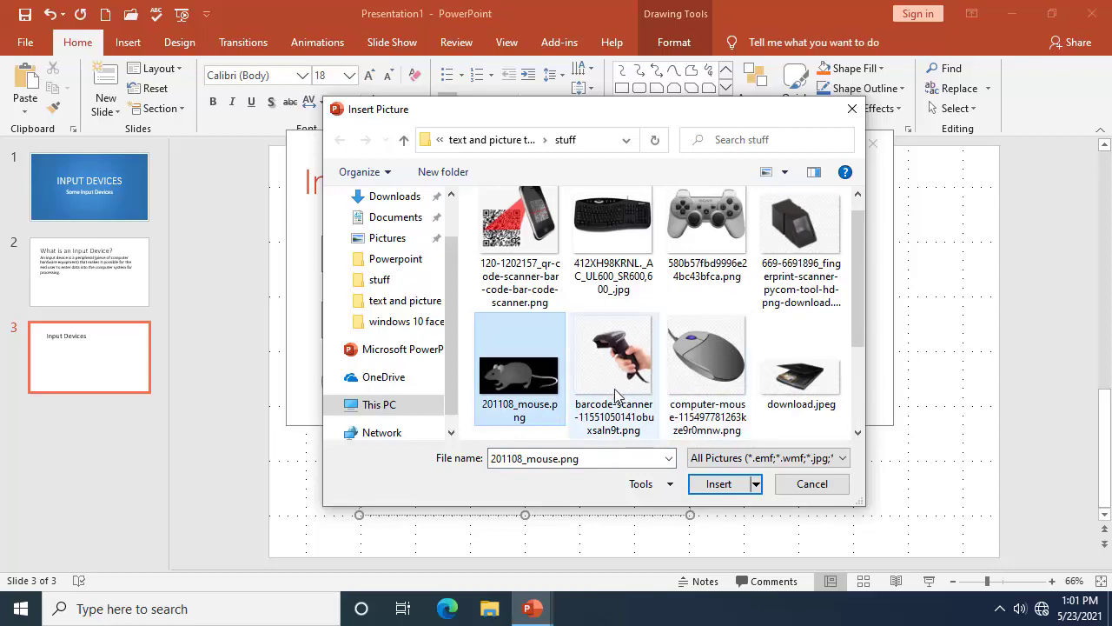
click(730, 485)
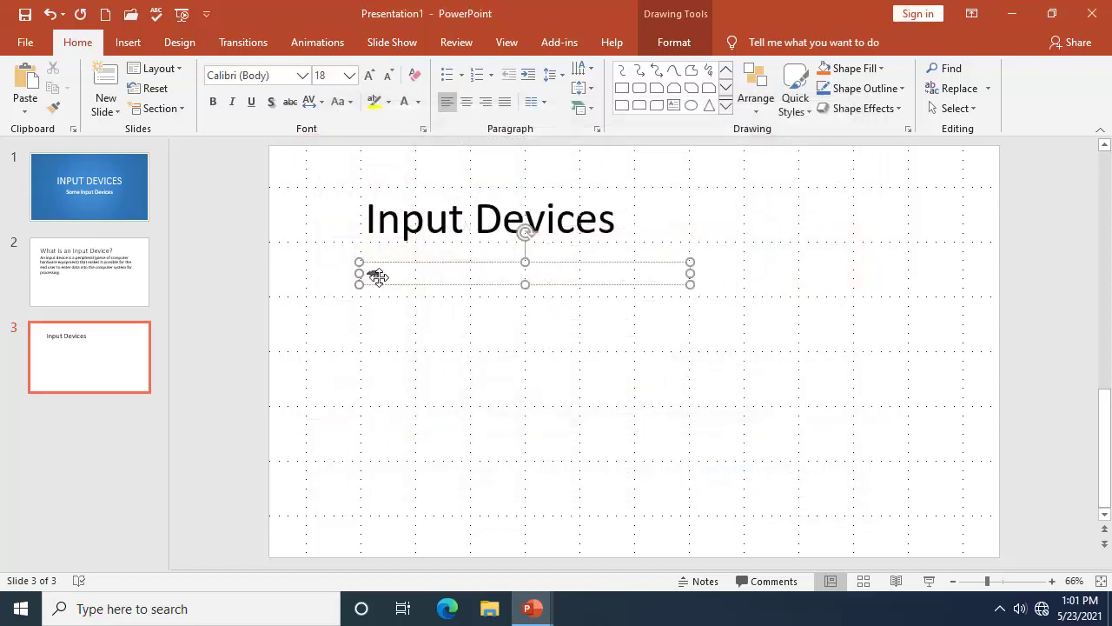
scroll(382, 283, up, 2)
scroll(387, 285, down, 1)
scroll(393, 288, down, 1)
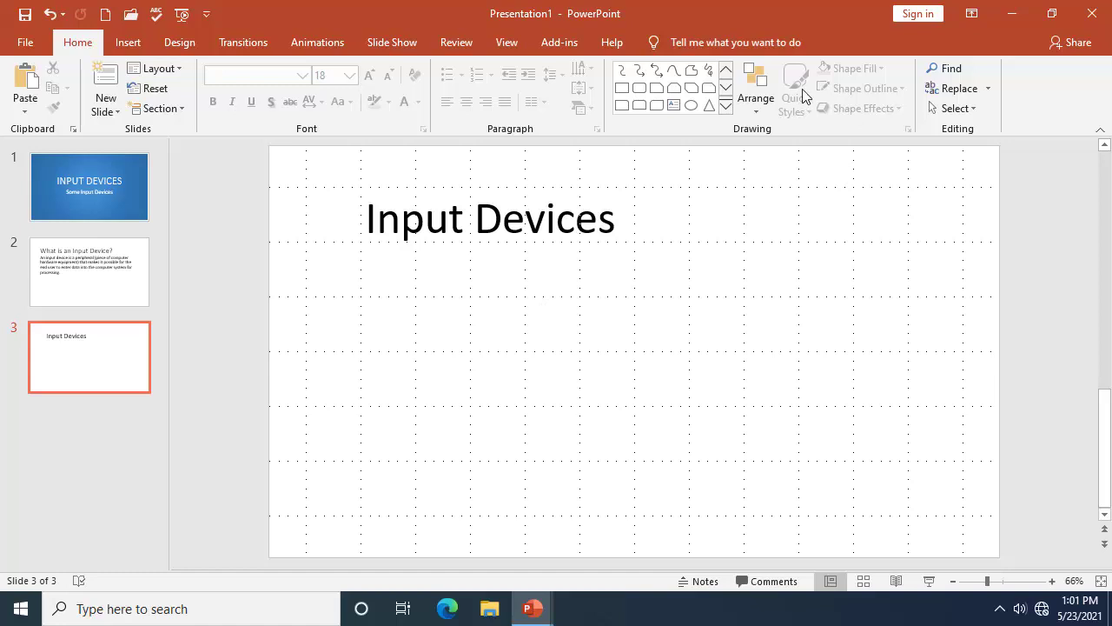
click(674, 106)
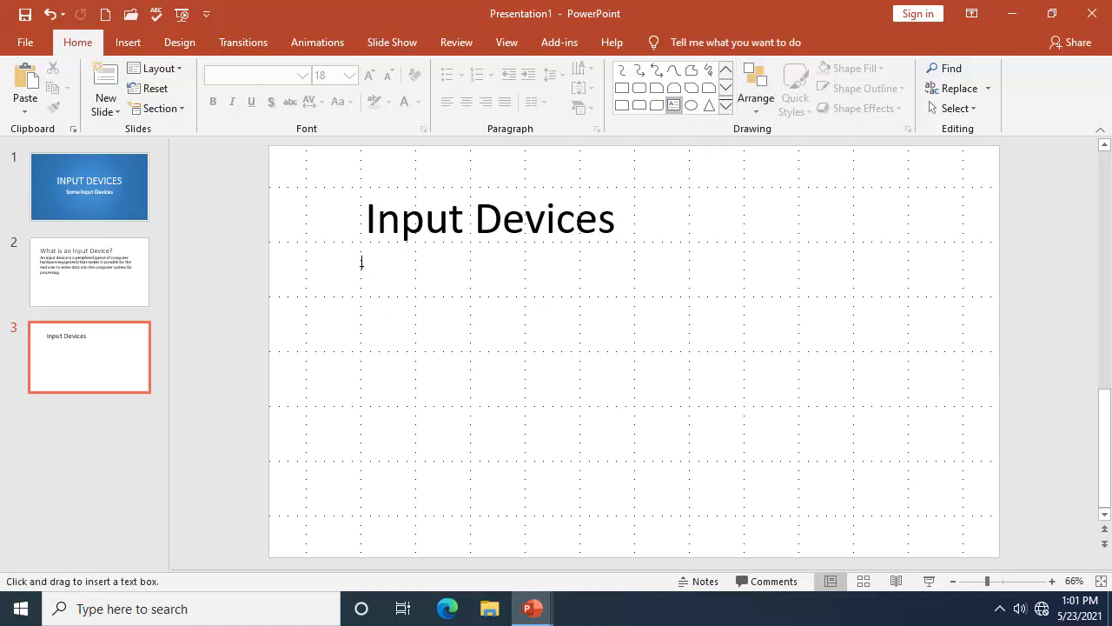
Step: Draw a text box below the heading and use the fingerprint scanner image as its bullet
mouse_move(361, 266)
mouse_down()
mouse_move(454, 313)
mouse_move(613, 435)
mouse_move(652, 515)
mouse_move(691, 536)
mouse_up()
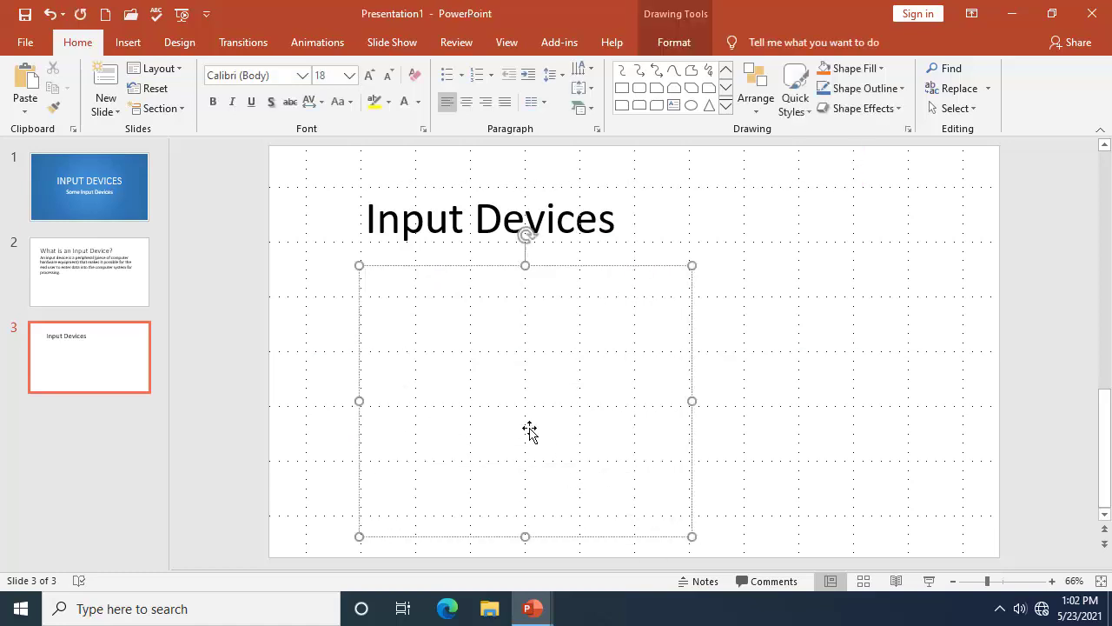
click(460, 75)
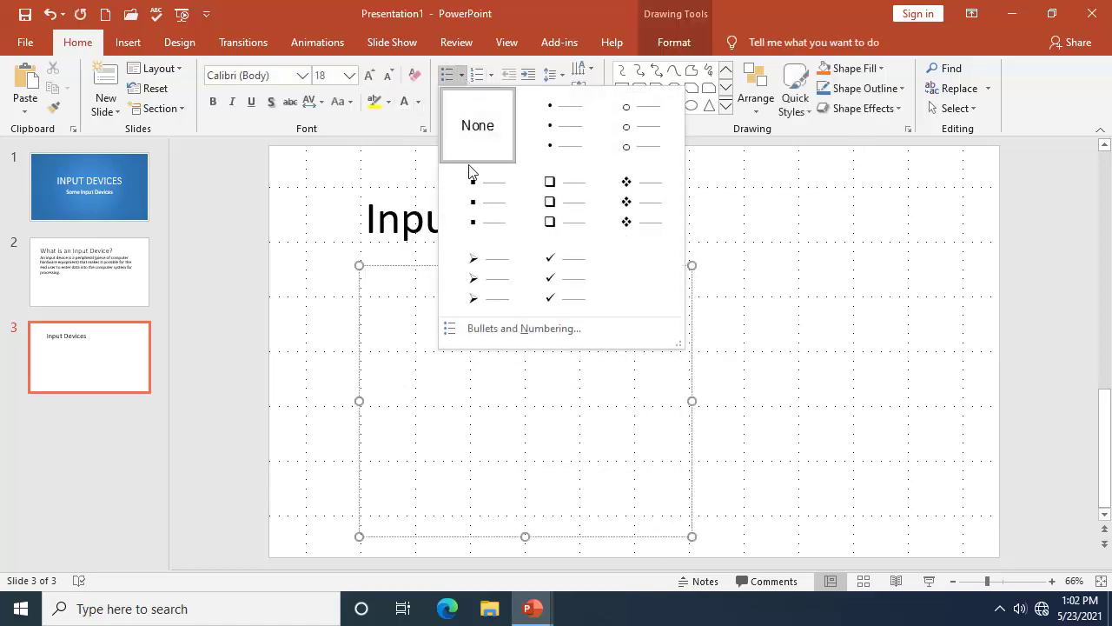
click(518, 329)
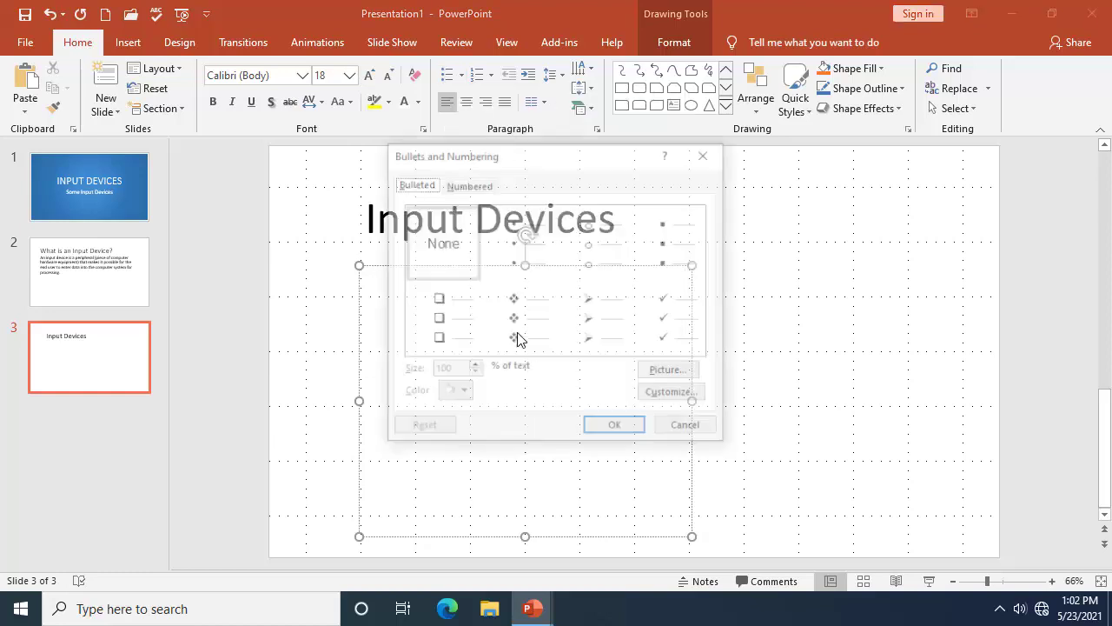
click(693, 379)
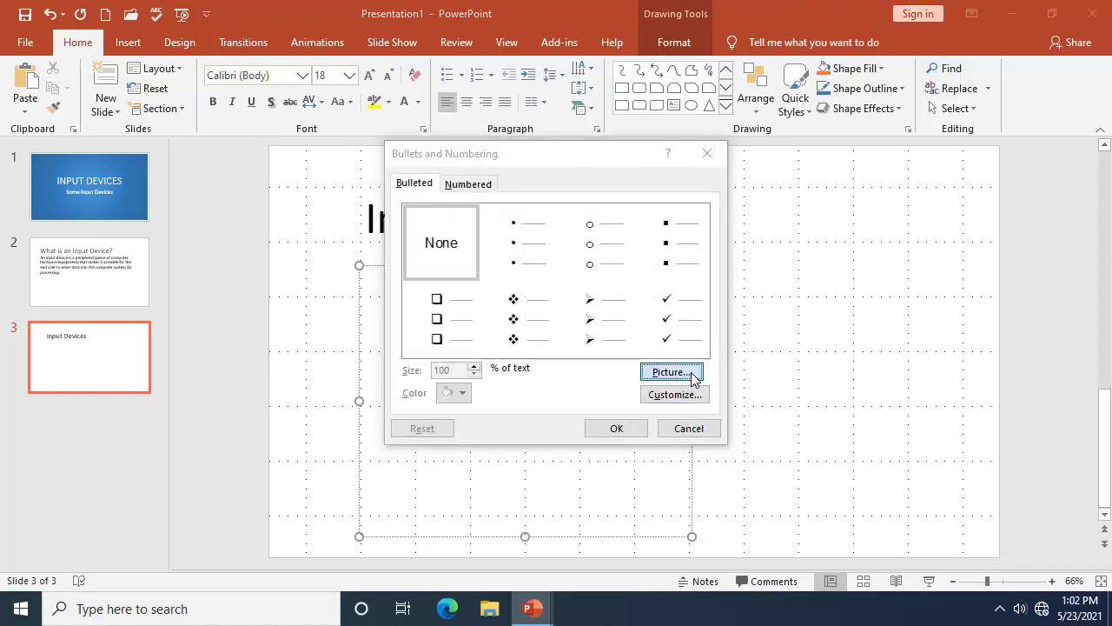
click(476, 273)
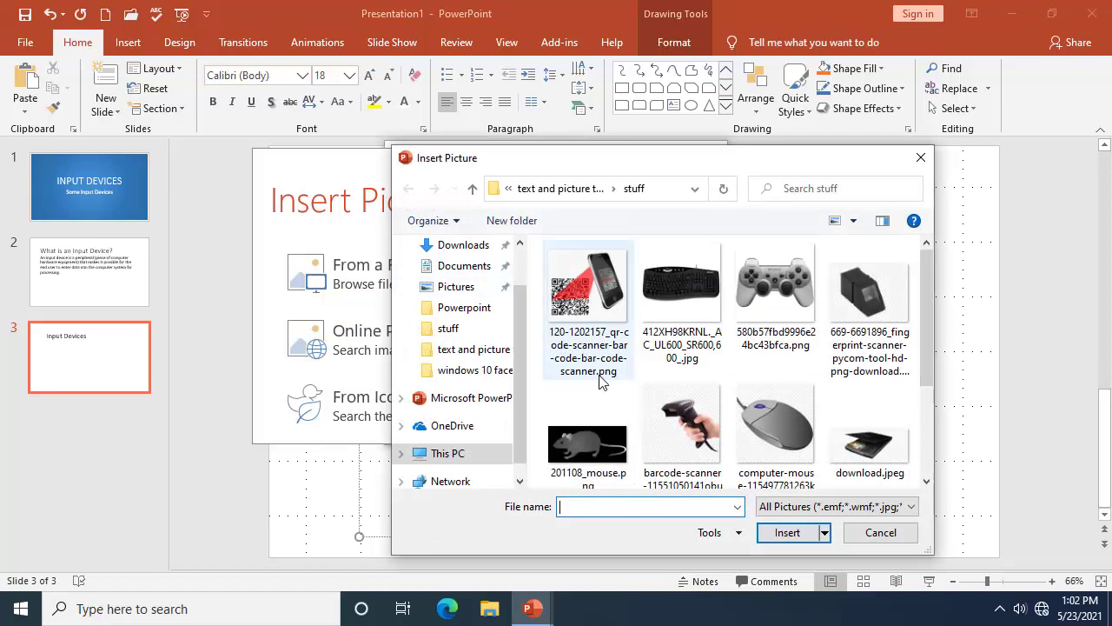
scroll(752, 459, down, 2)
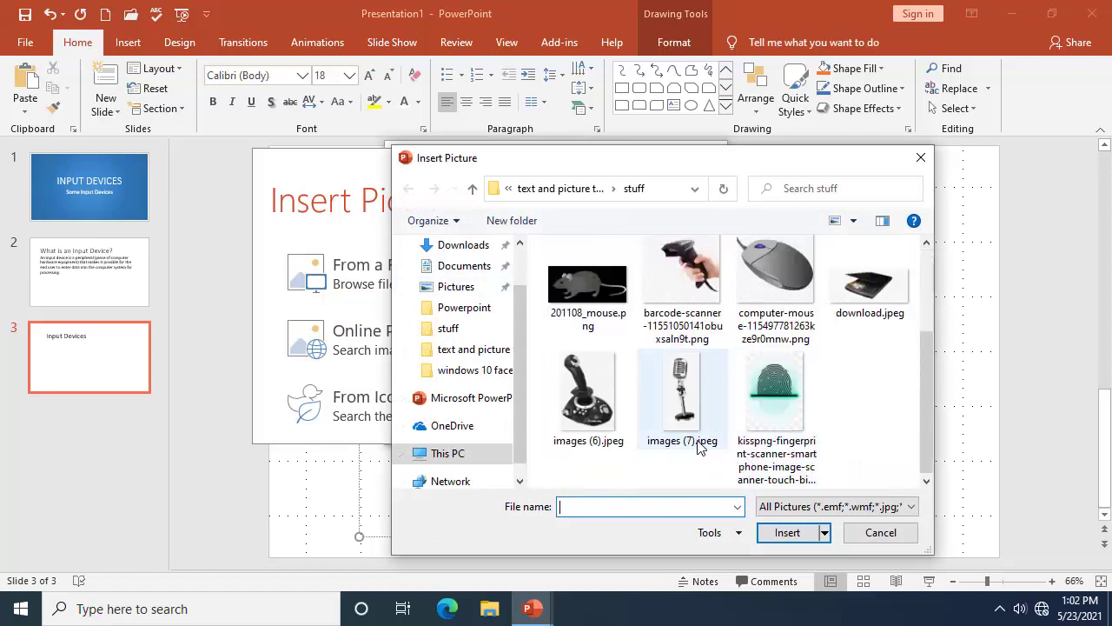
click(782, 387)
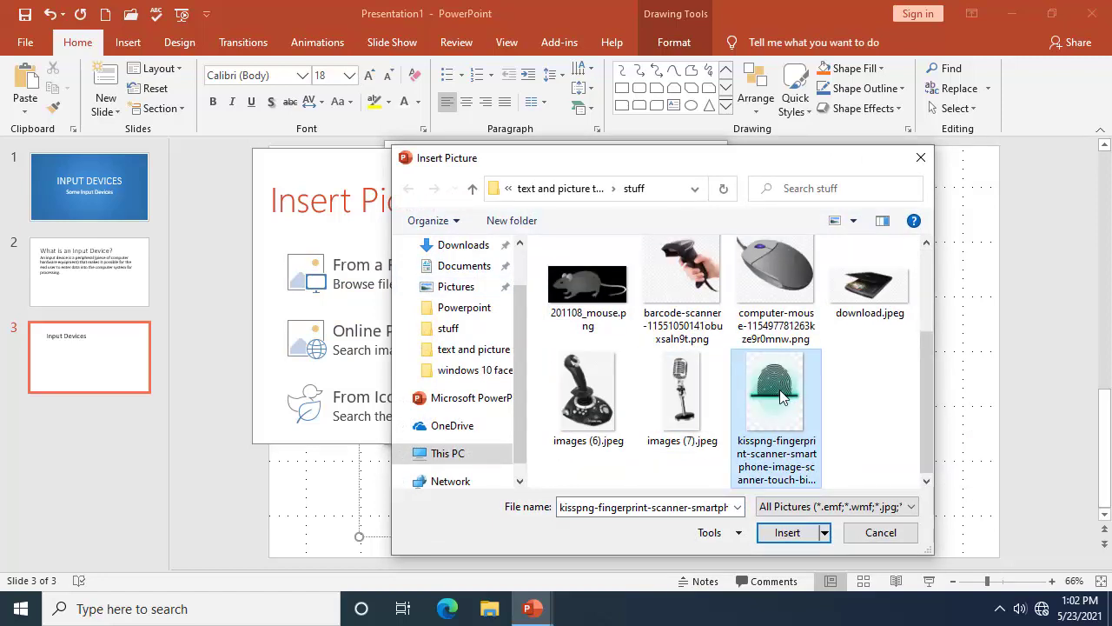
click(797, 535)
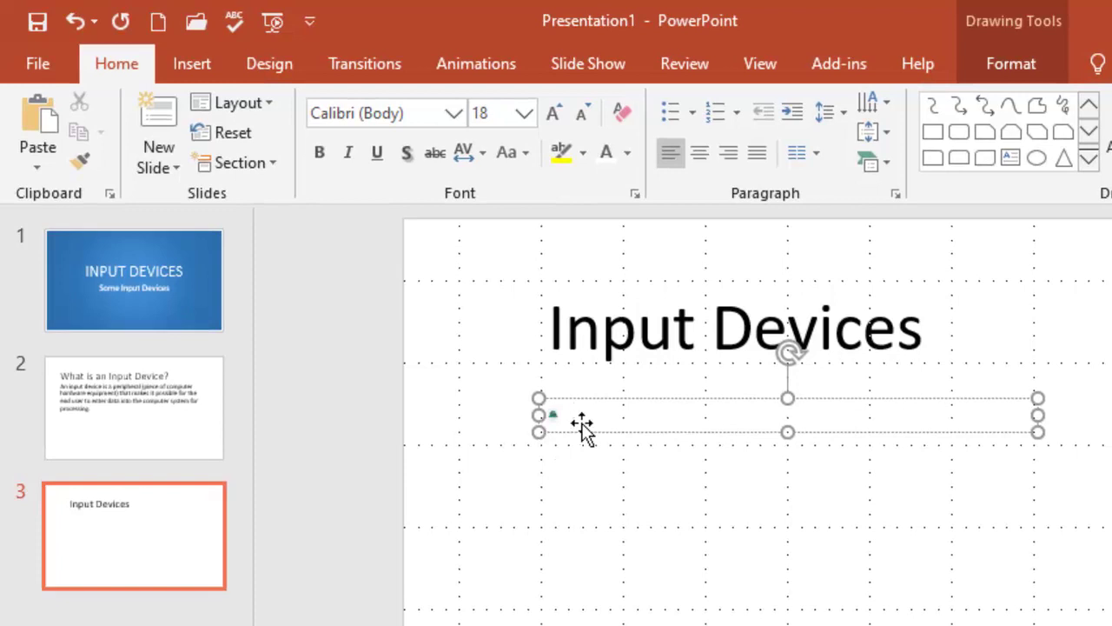
Step: Type trial bullet lines Mouse, keyboard, joystick and scanner in the text box
text(Mouse)
key(Return)
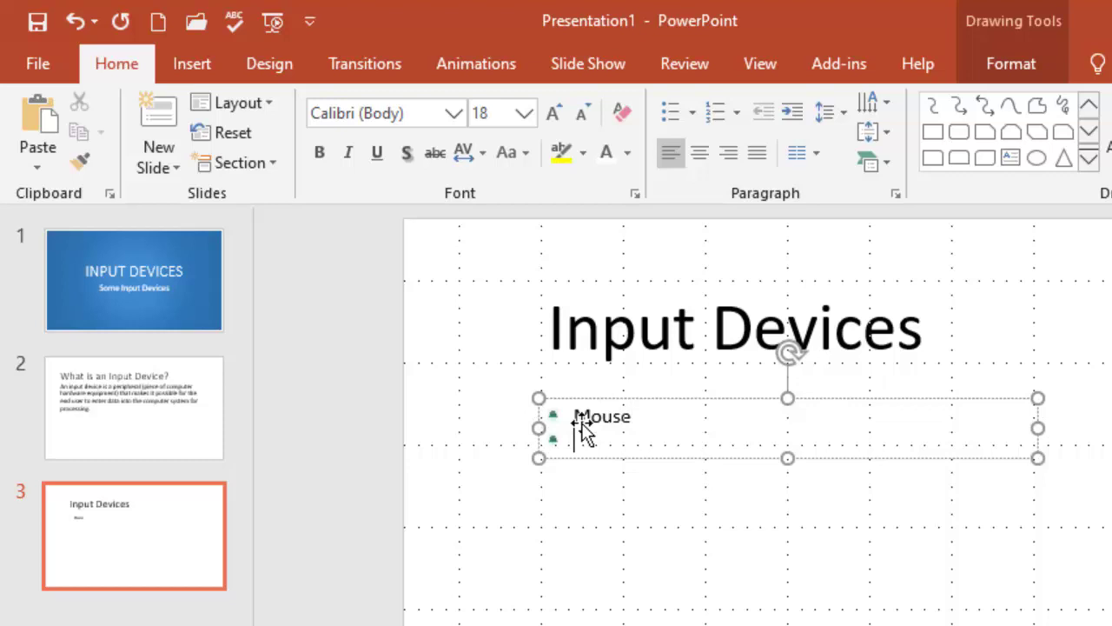
text(keyboard)
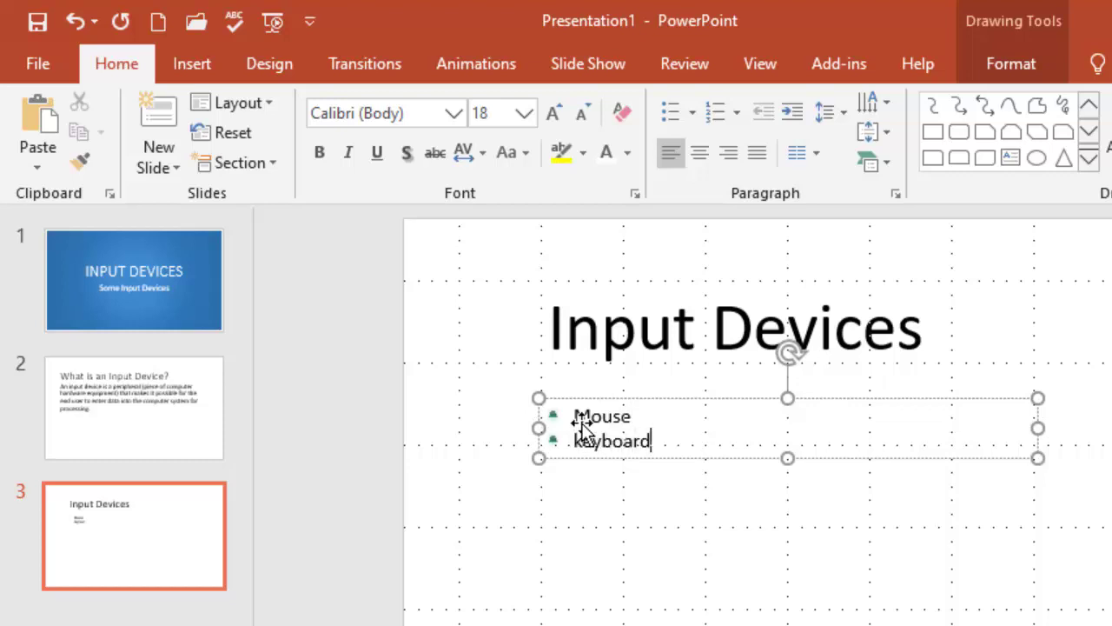
key(Return)
text(joyu)
key(BackSpace)
text(stick)
key(Return)
text(scanner)
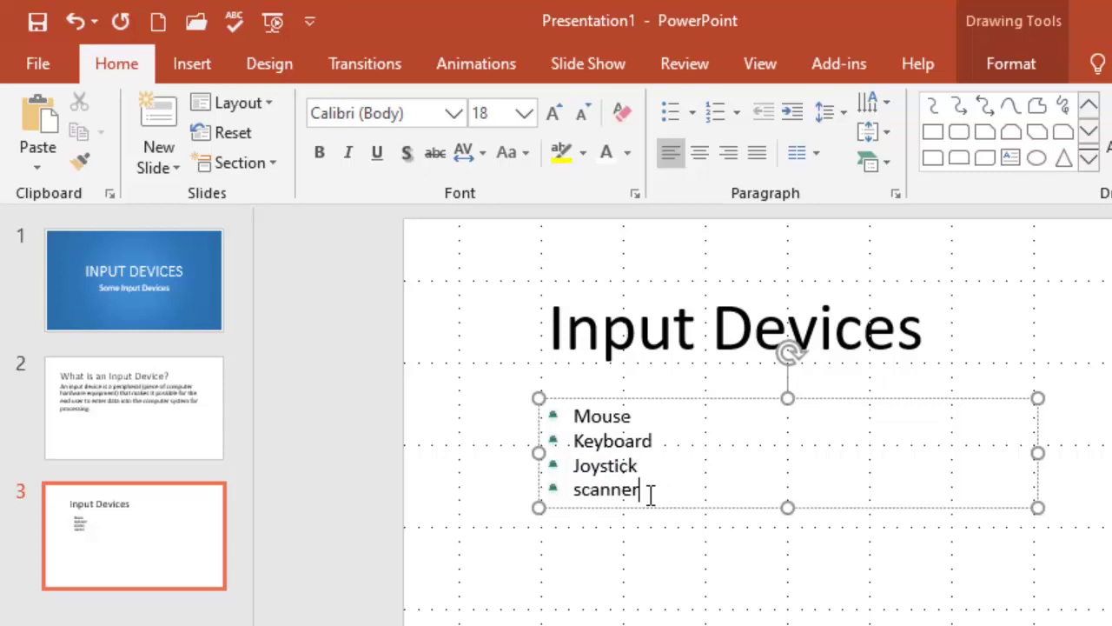
Step: Delete the trial lines and switch the empty box to filled square bullets
drag(642, 491, 541, 399)
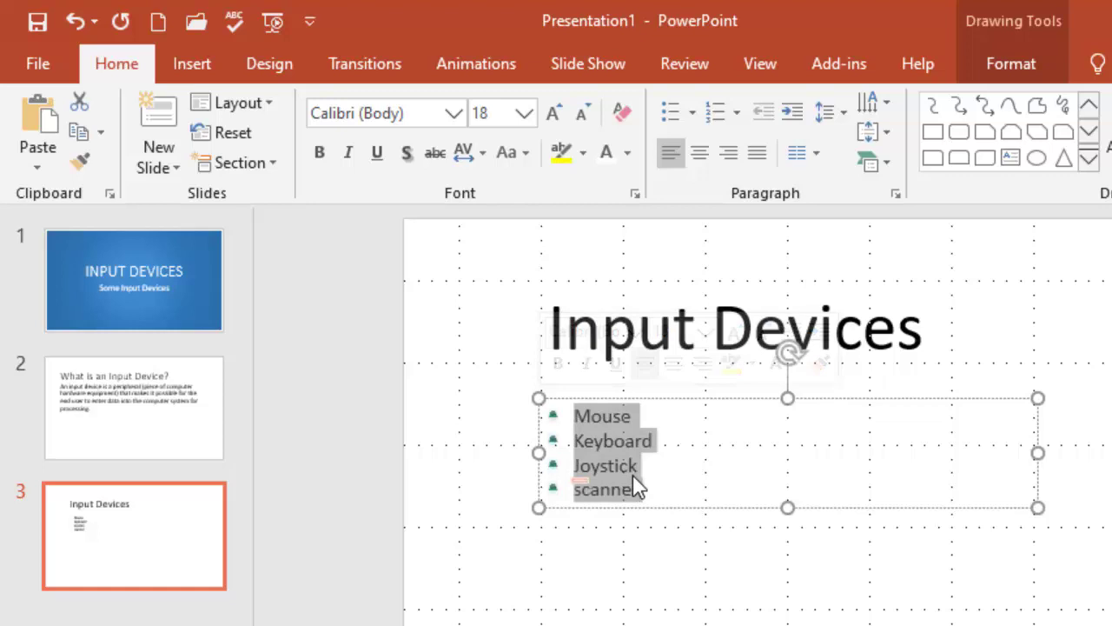
key(Delete)
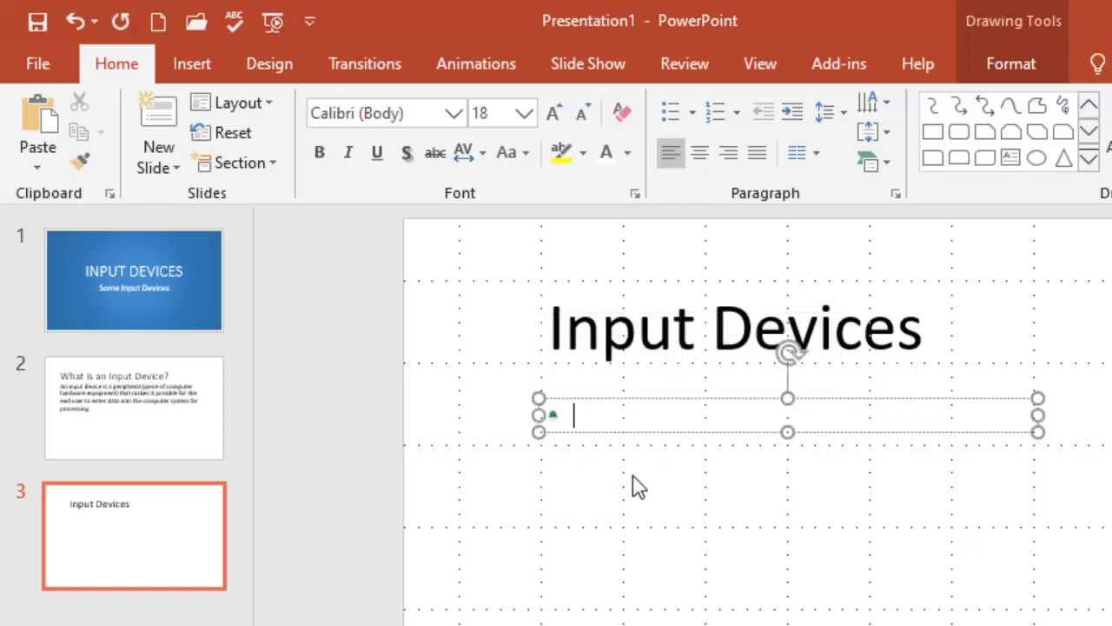
key(BackSpace)
click(694, 116)
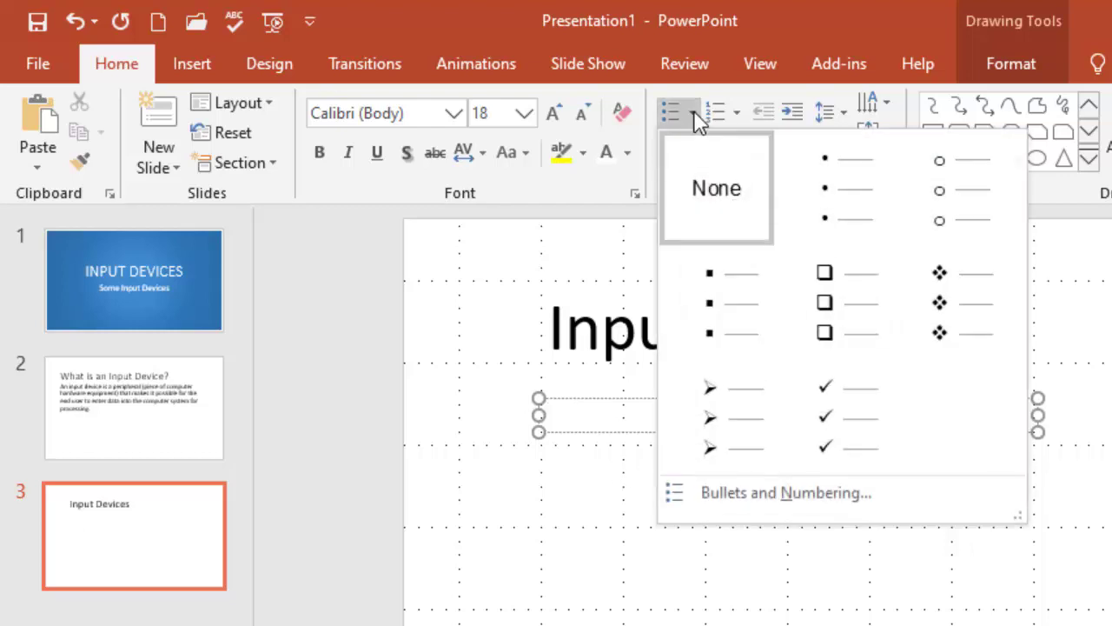
click(710, 304)
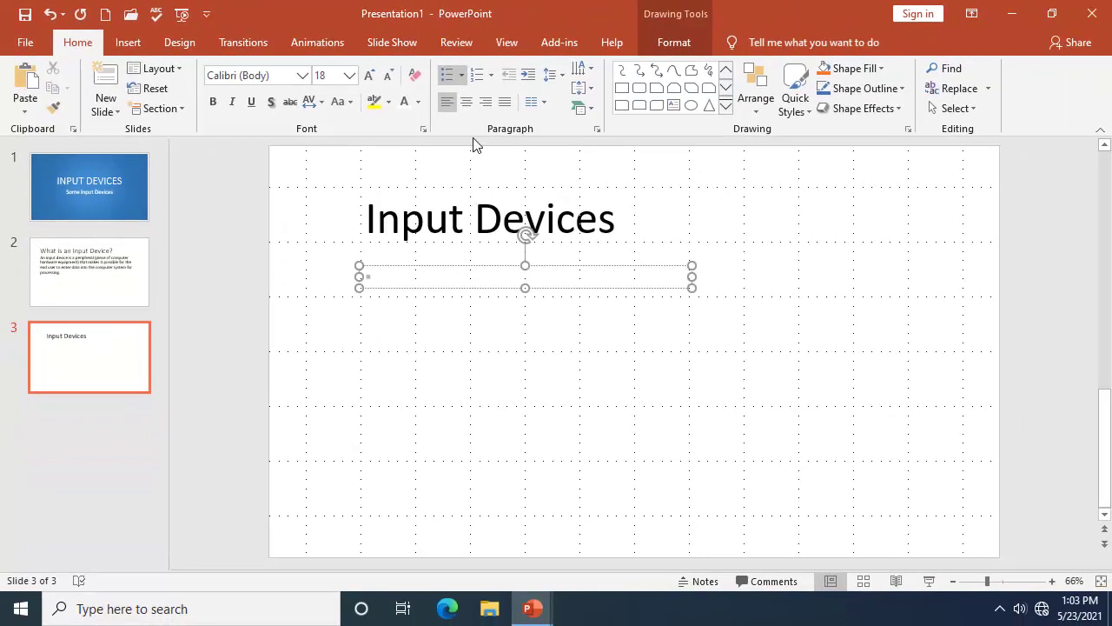
Step: Copy the seven-item bullet list from slide 3 of INPUT DEVICES.pptx
click(531, 609)
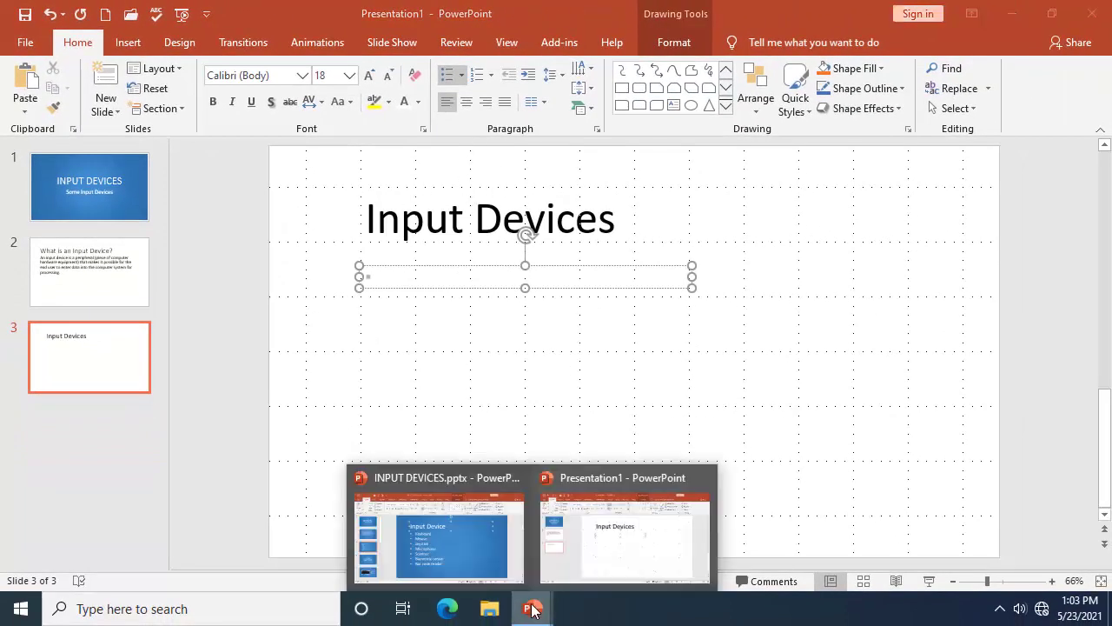
click(463, 559)
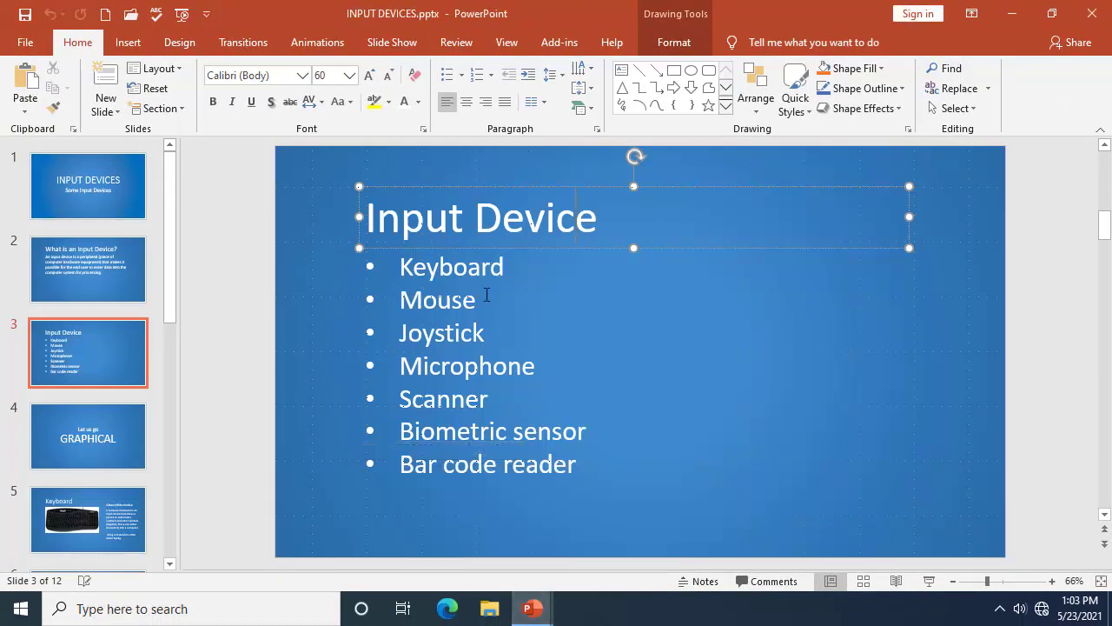
click(472, 271)
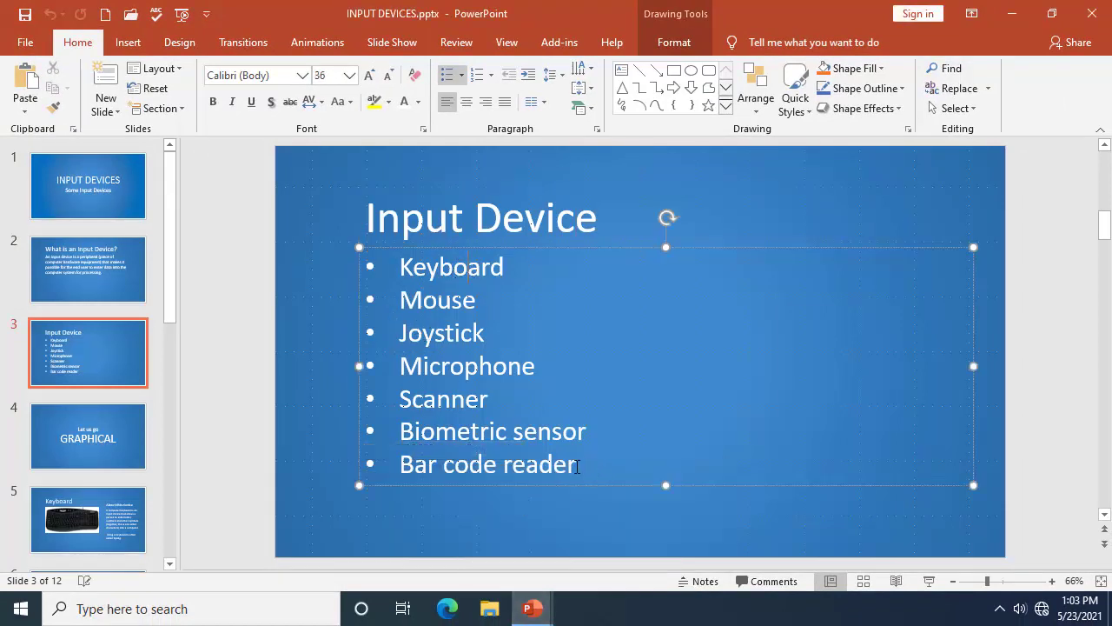
drag(566, 463, 418, 266)
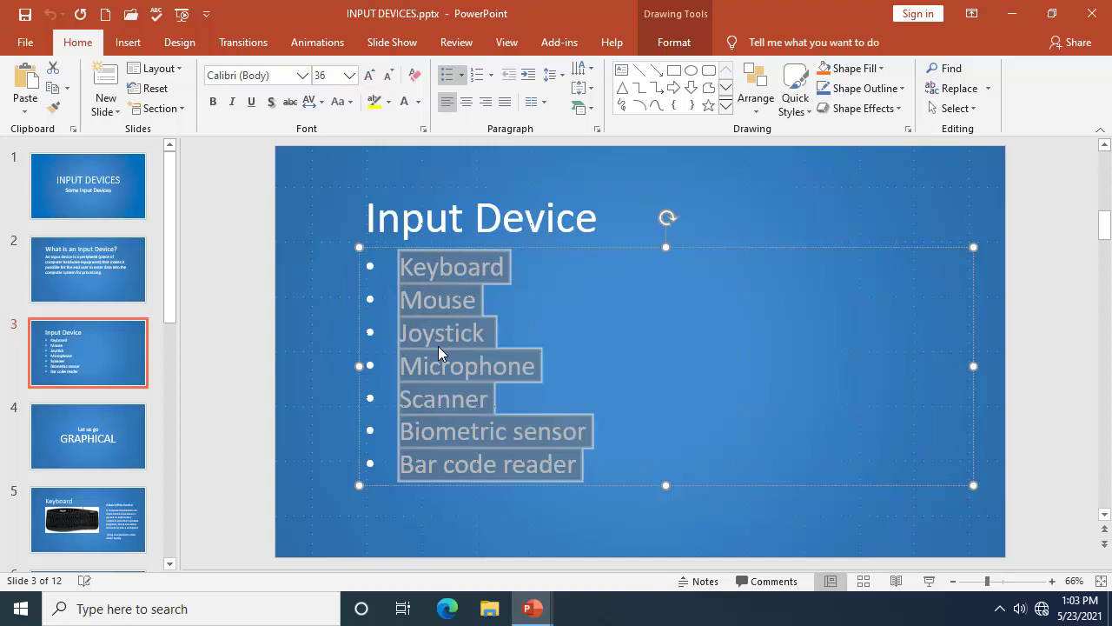
click(52, 90)
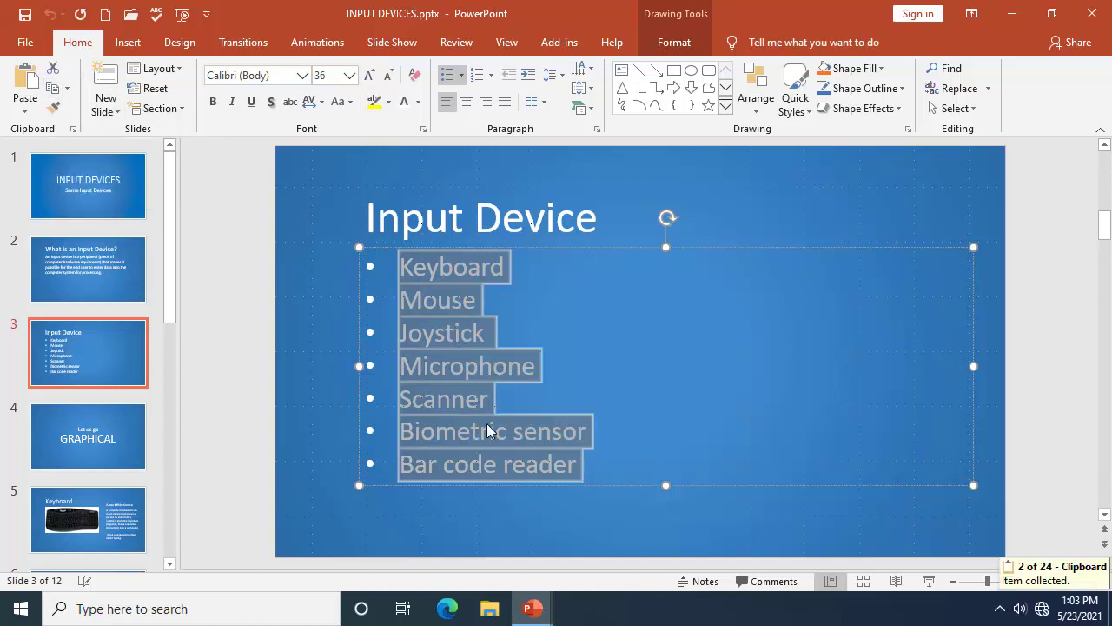
click(533, 608)
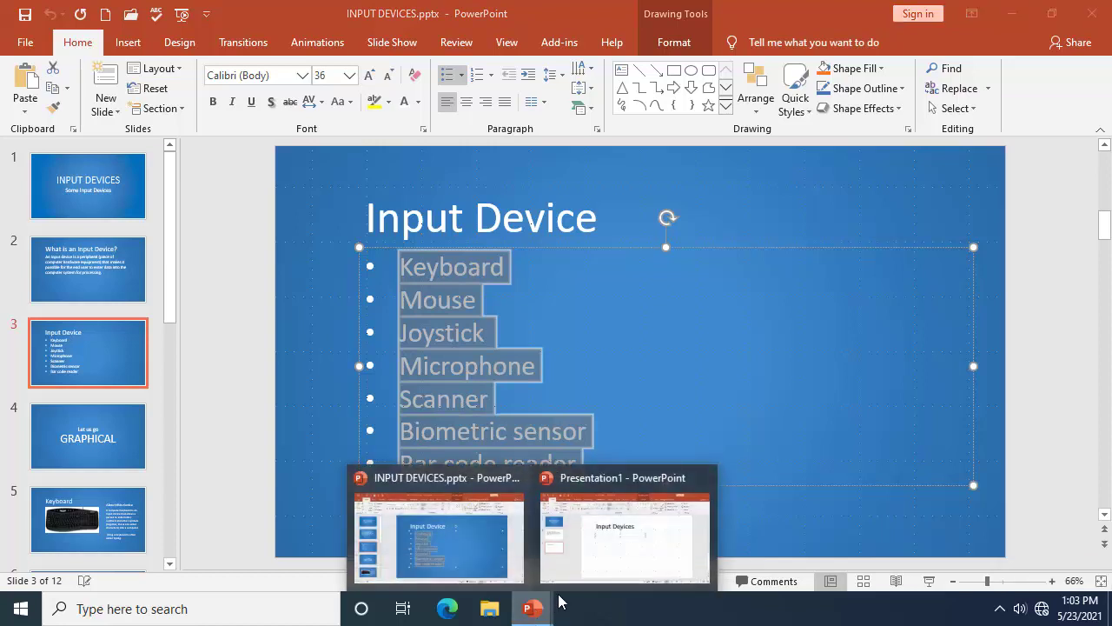
mouse_move(620, 524)
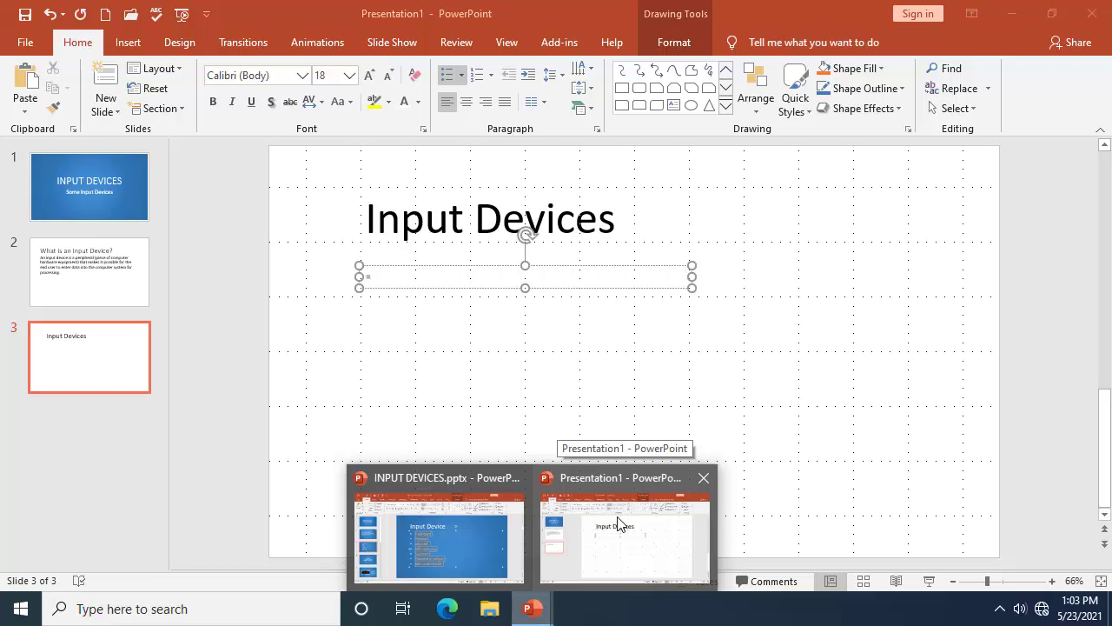
Step: Paste the copied device list into slide 3's body box and remove the extra trailing bullet
click(620, 524)
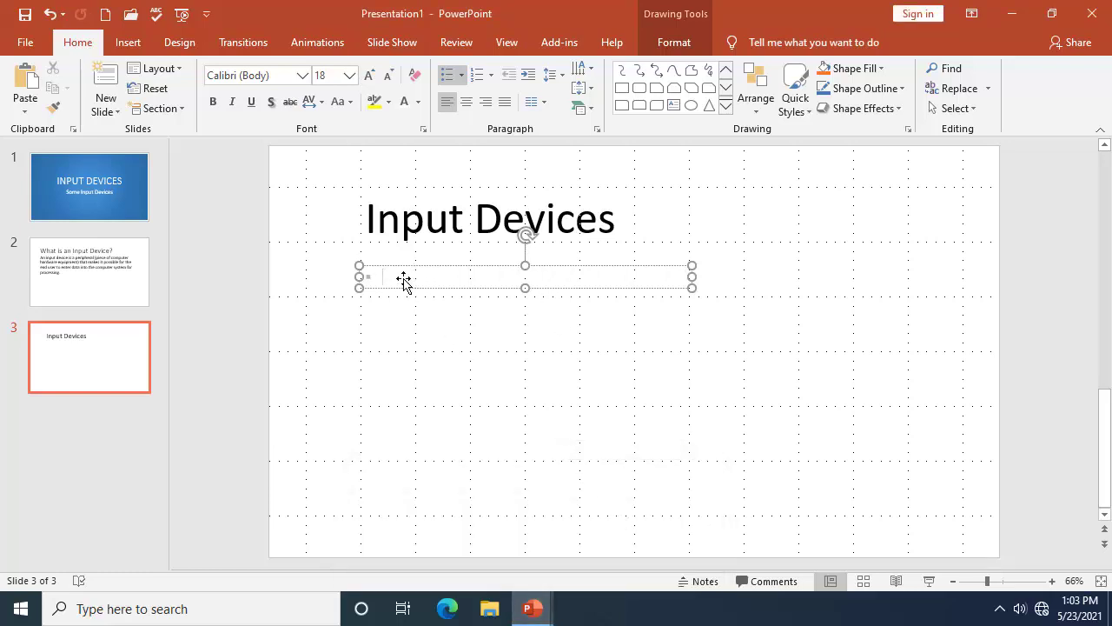
key(ctrl+v)
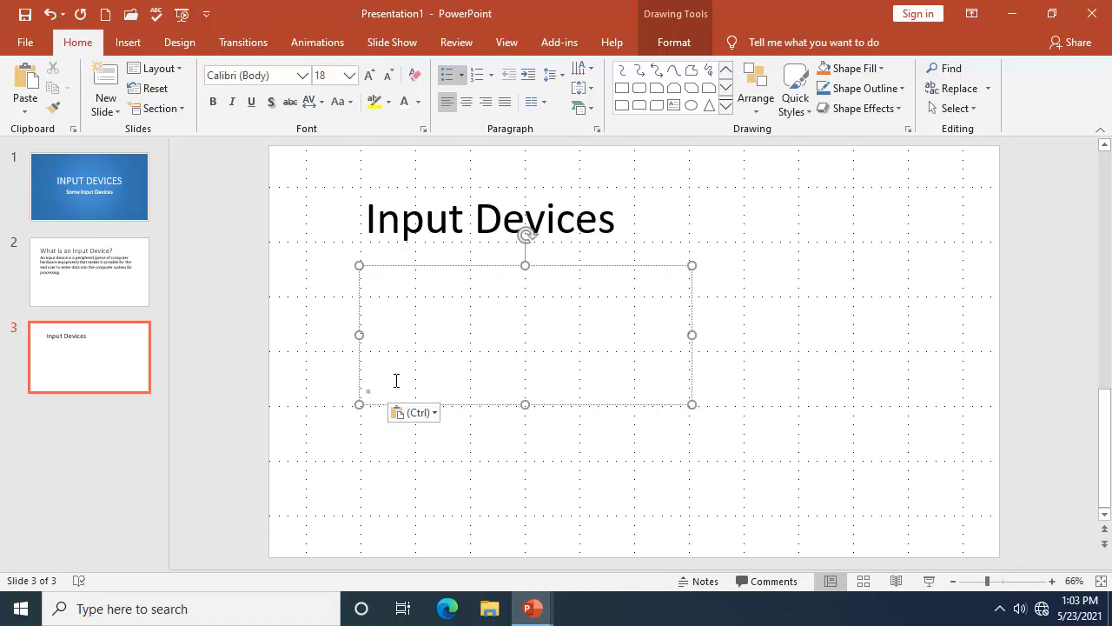
key(BackSpace)
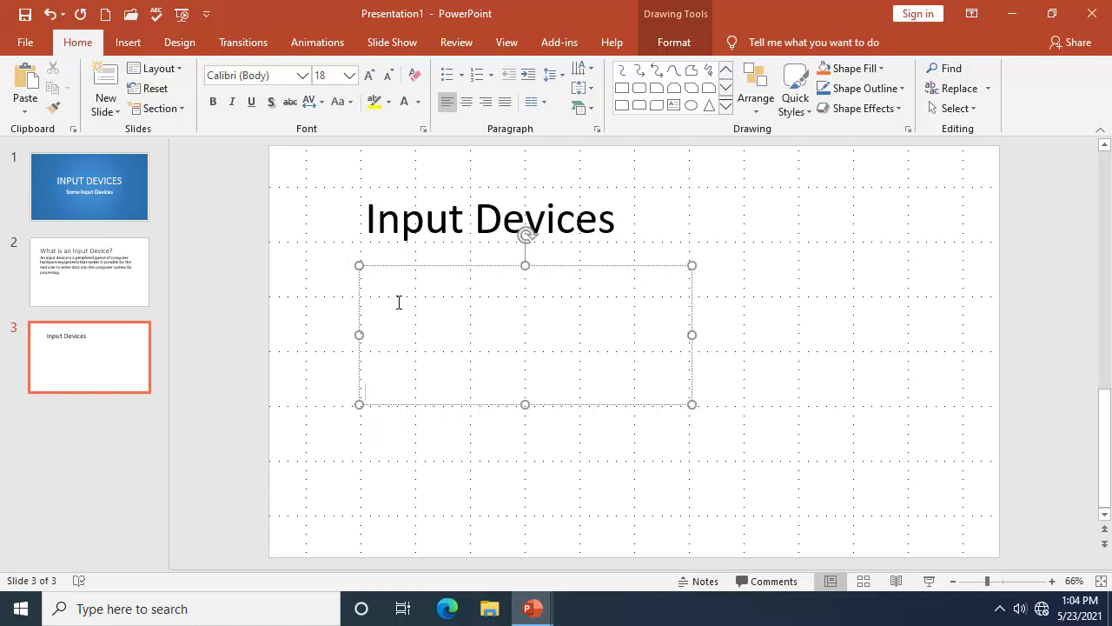
click(96, 198)
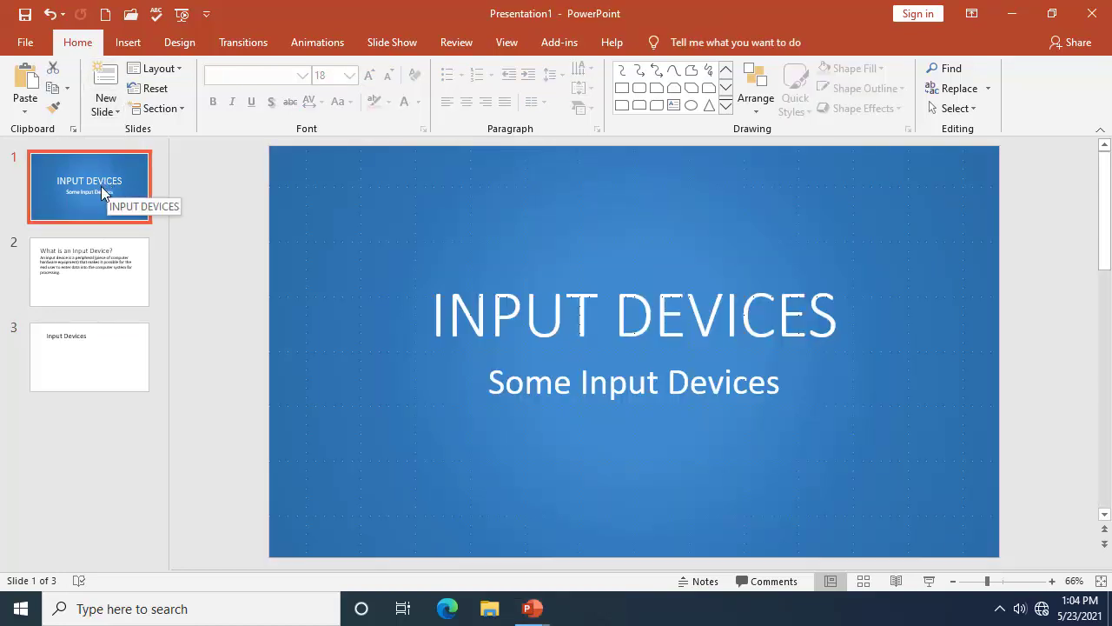
Step: Apply the title slide's blue gradient background to all slides from Format Background
click(192, 43)
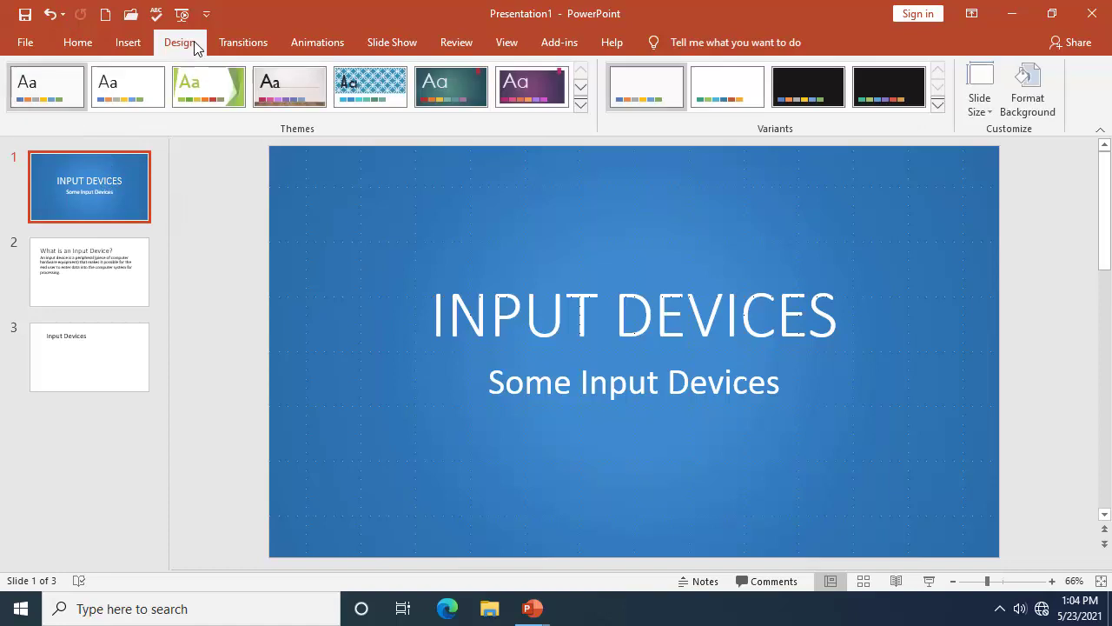
click(1049, 117)
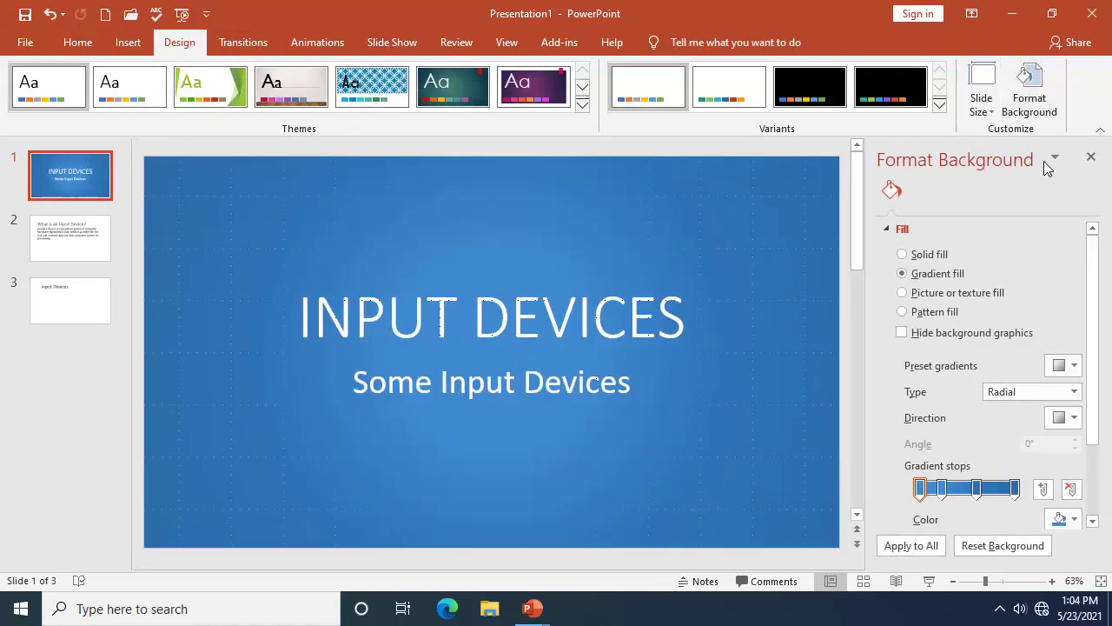
click(908, 545)
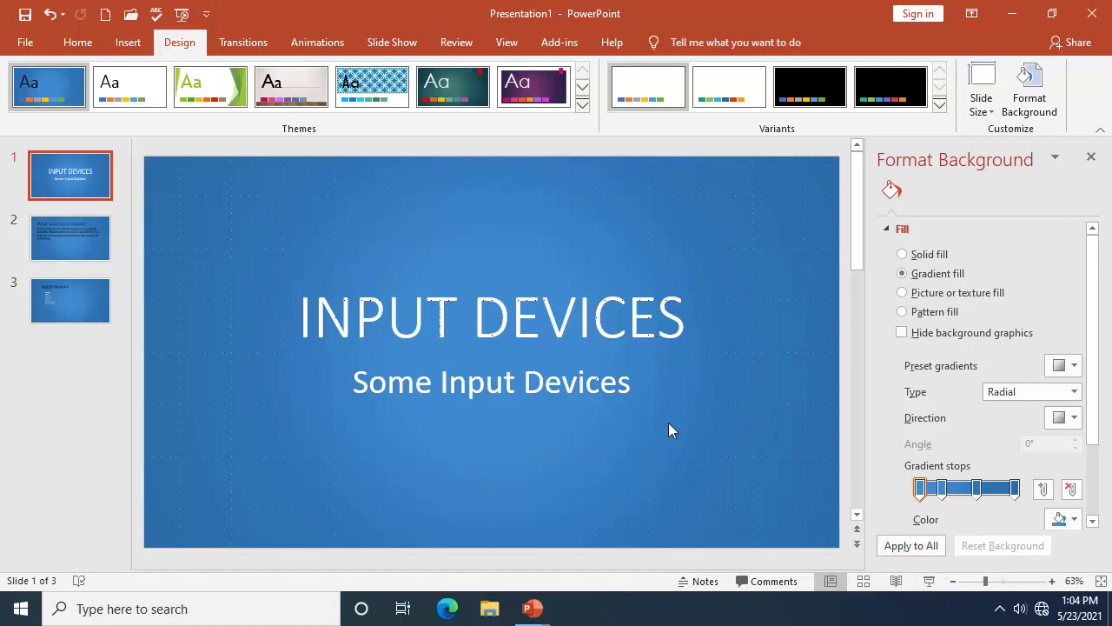
click(1091, 159)
click(94, 273)
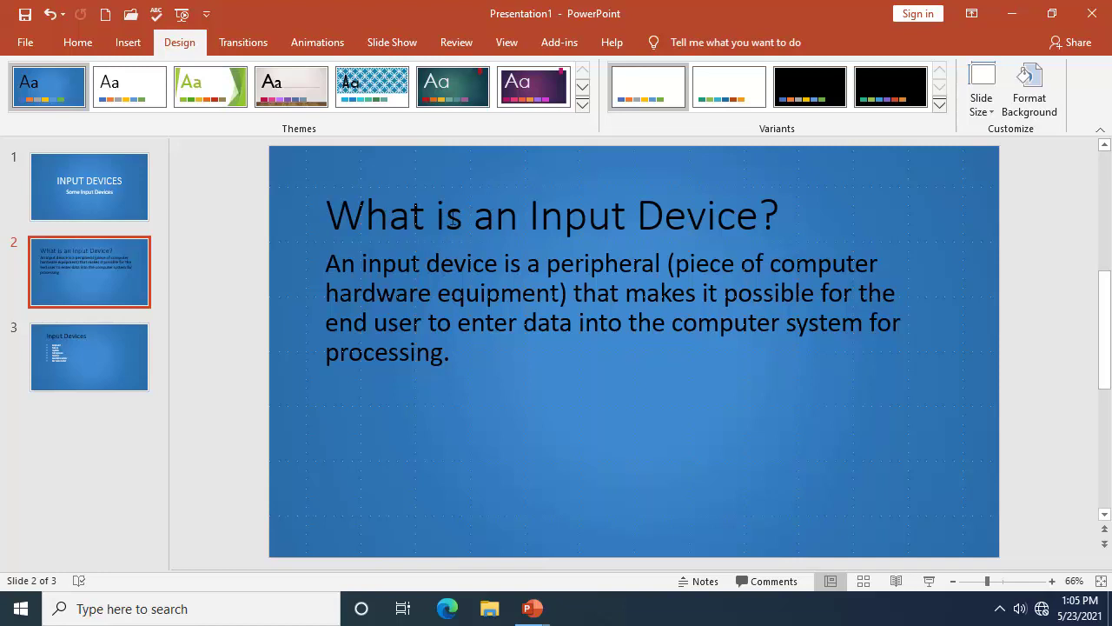
Step: Set the font colour of slide 2's title and definition paragraph to white
click(78, 42)
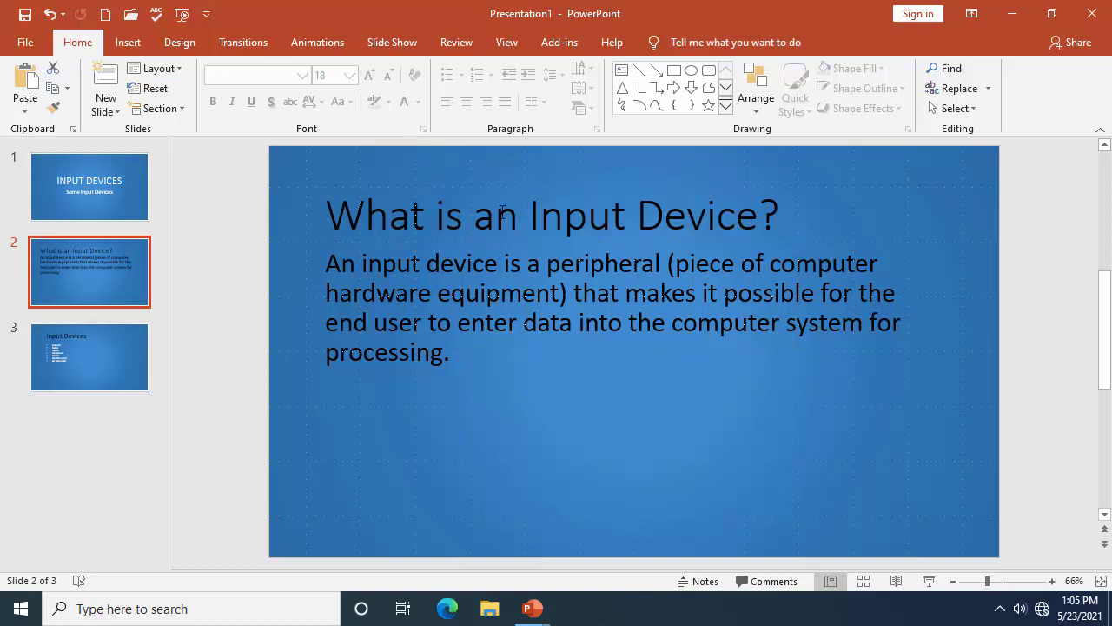
click(519, 245)
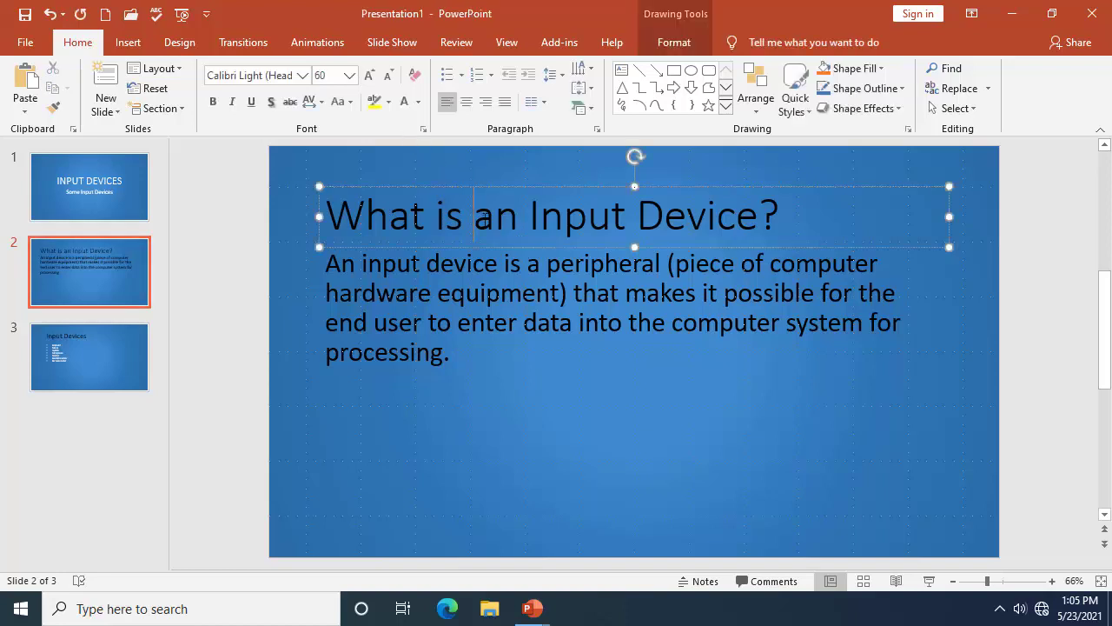
click(489, 299)
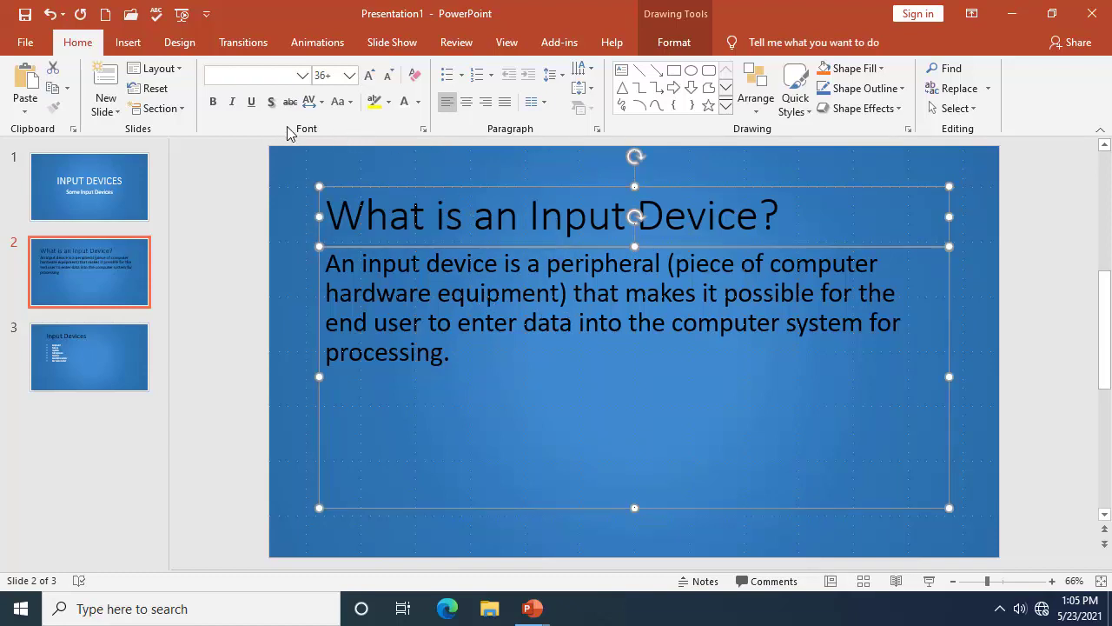
click(411, 107)
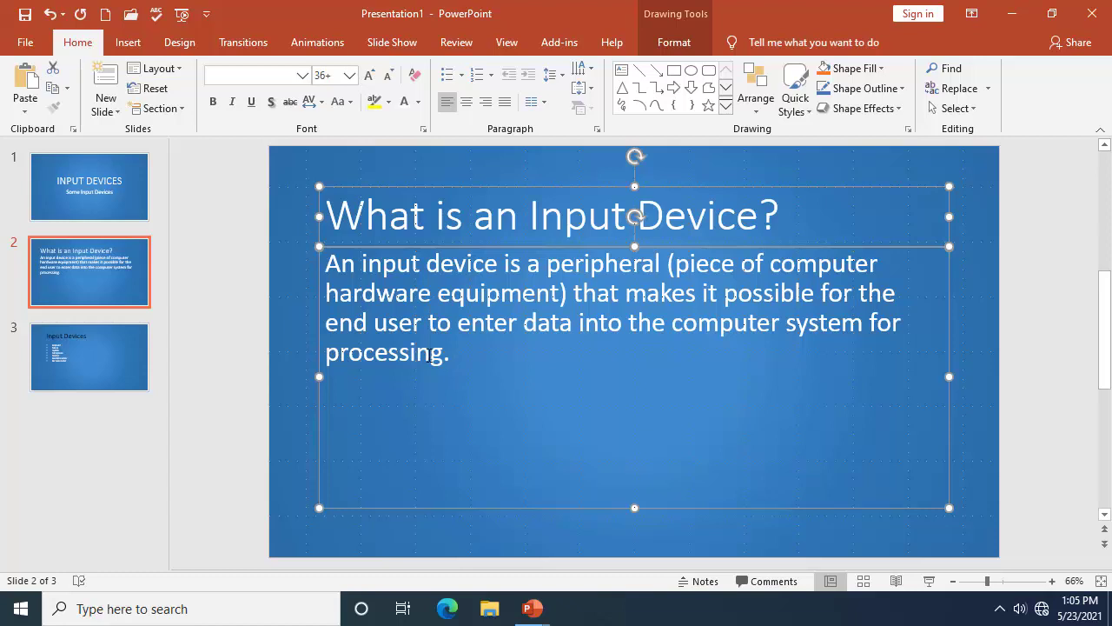
click(81, 361)
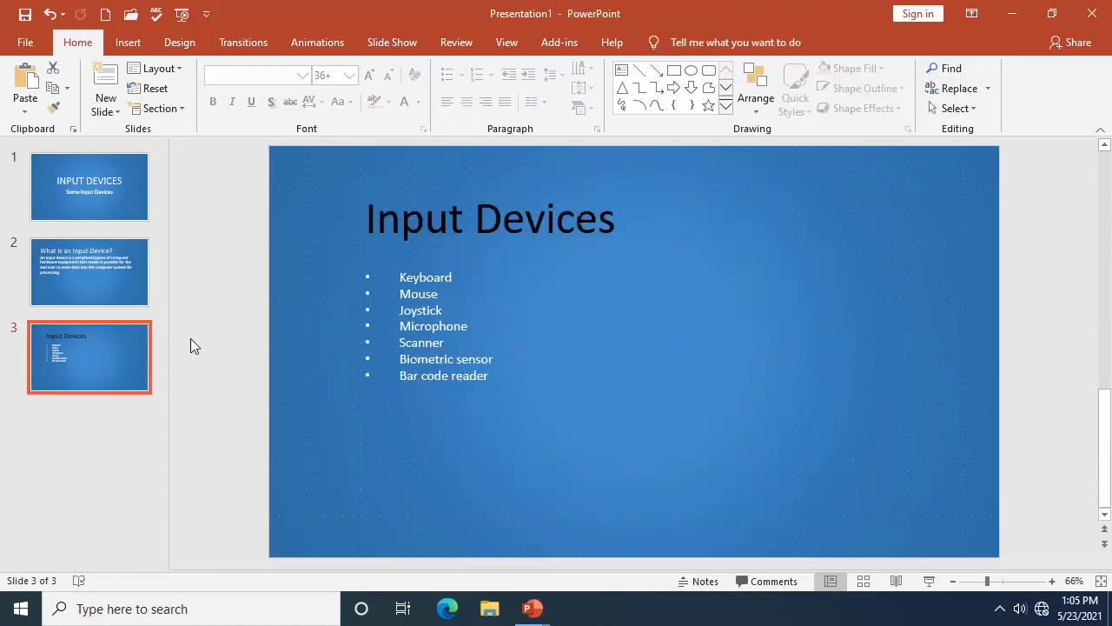
Step: Make the slide 3 'Input Devices' title text white
click(449, 222)
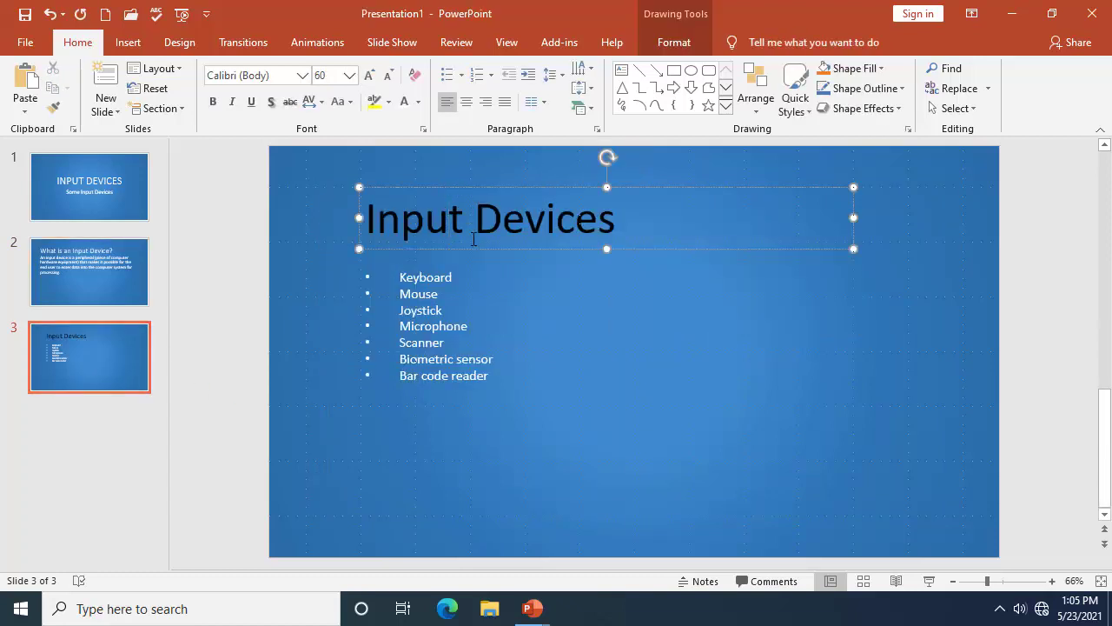
click(479, 190)
click(404, 102)
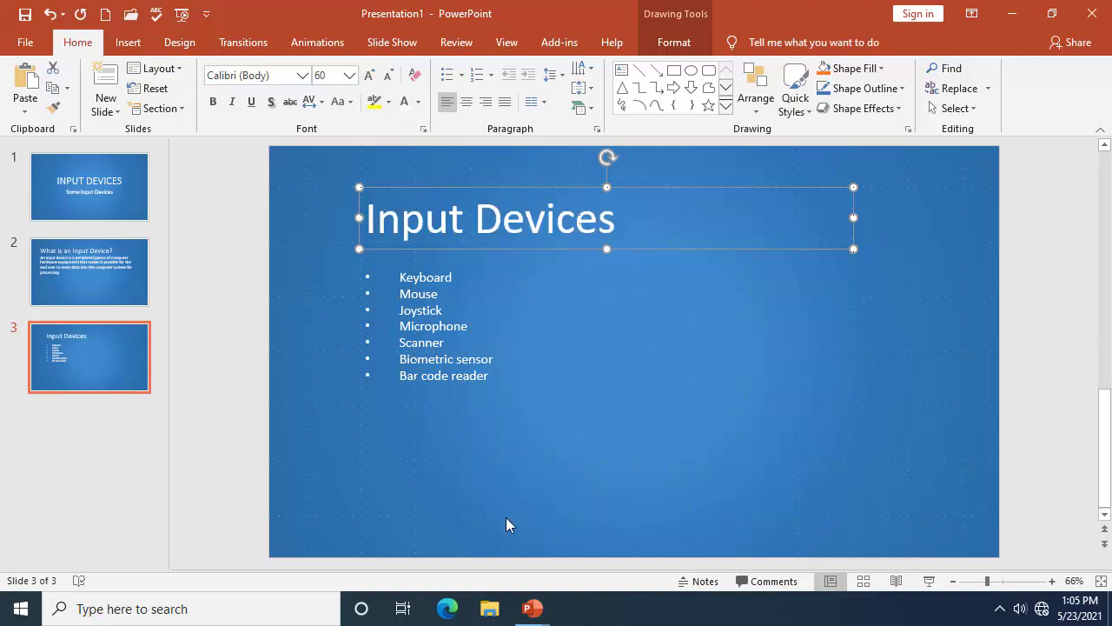
Step: Bring up the INPUT DEVICES.pptx reference deck for comparison
mouse_move(531, 608)
click(630, 538)
key(alt+Tab)
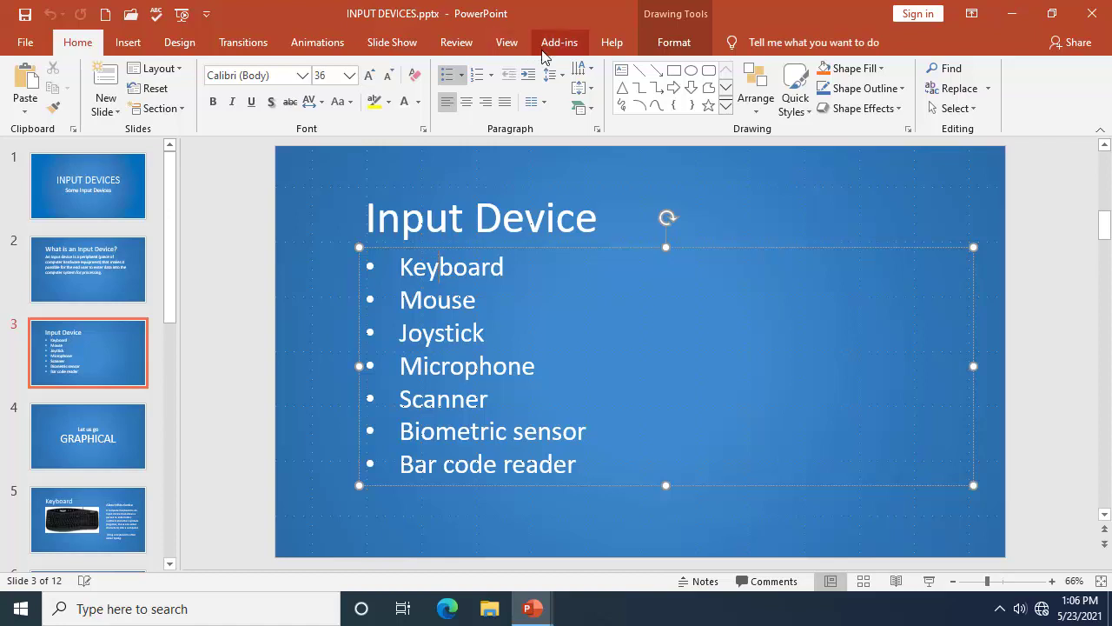
Step: Set Presentation1's slide 3 device list to 36 pt to match the reference deck
click(561, 76)
click(563, 80)
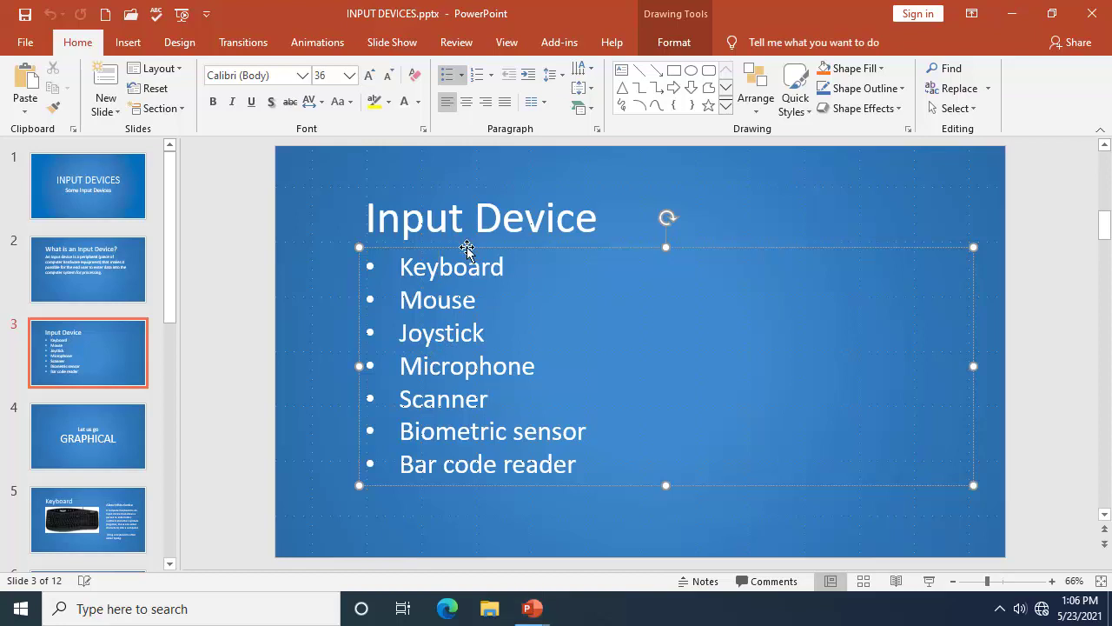
mouse_move(526, 604)
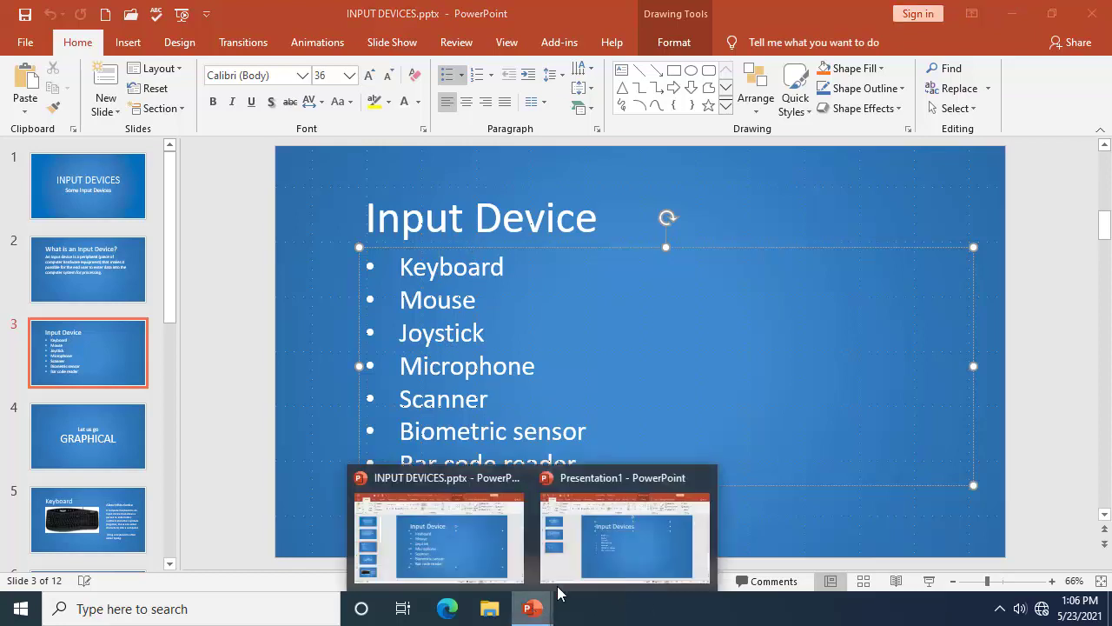
click(641, 520)
click(45, 345)
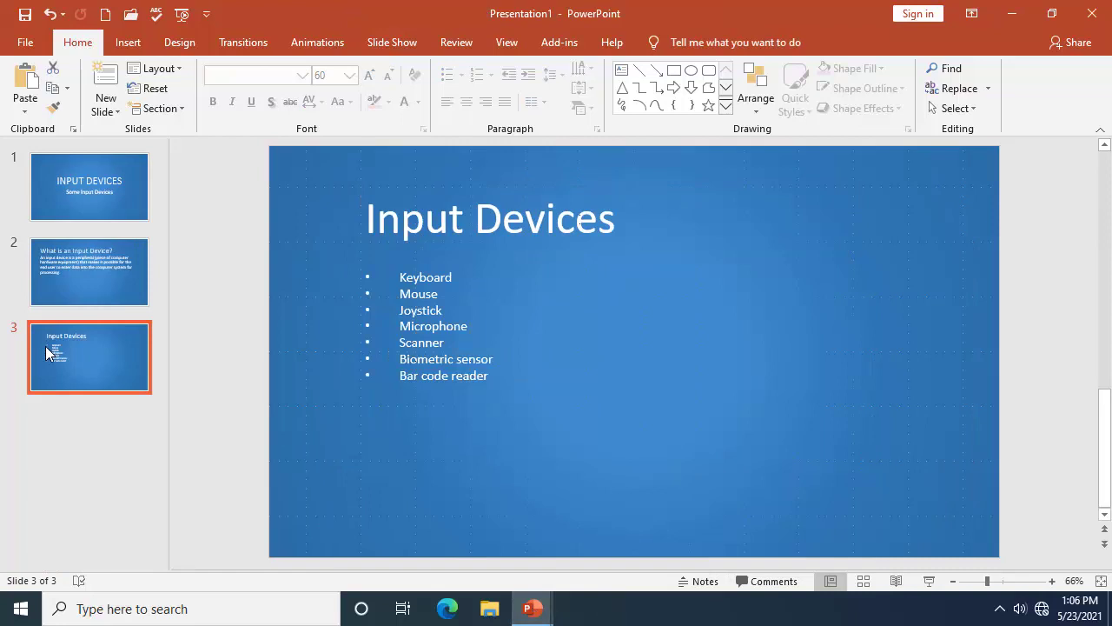
click(411, 268)
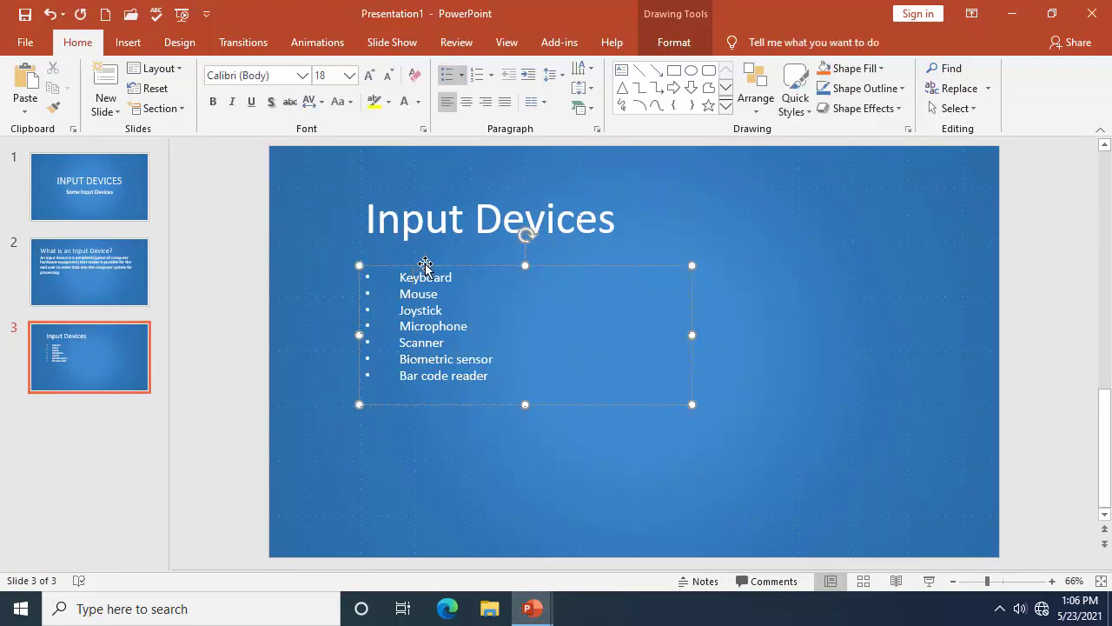
click(349, 76)
click(335, 309)
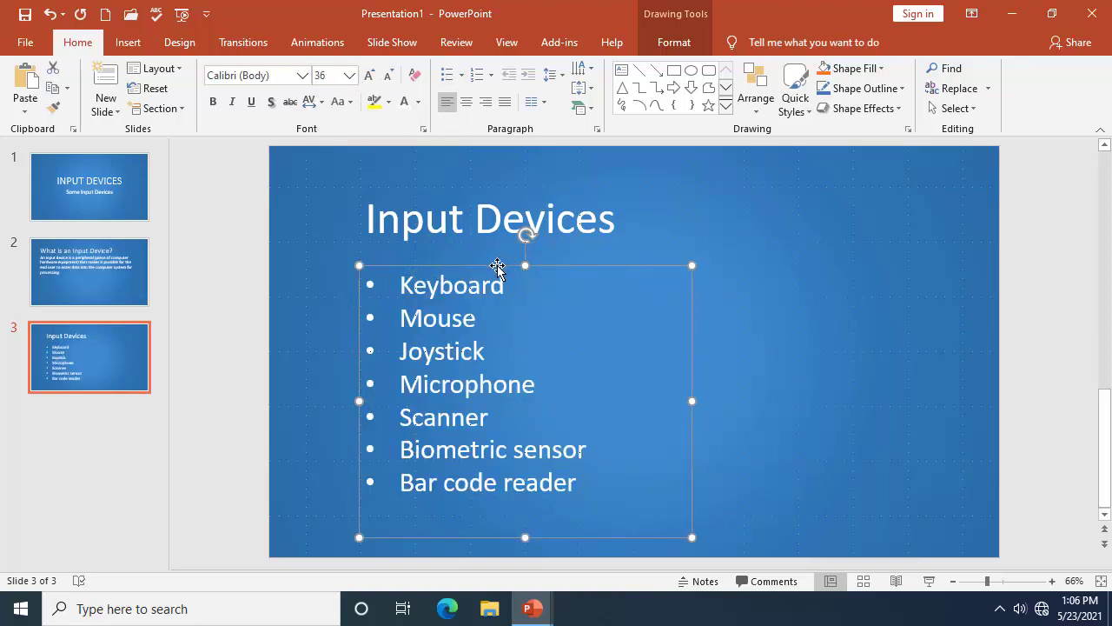
click(713, 154)
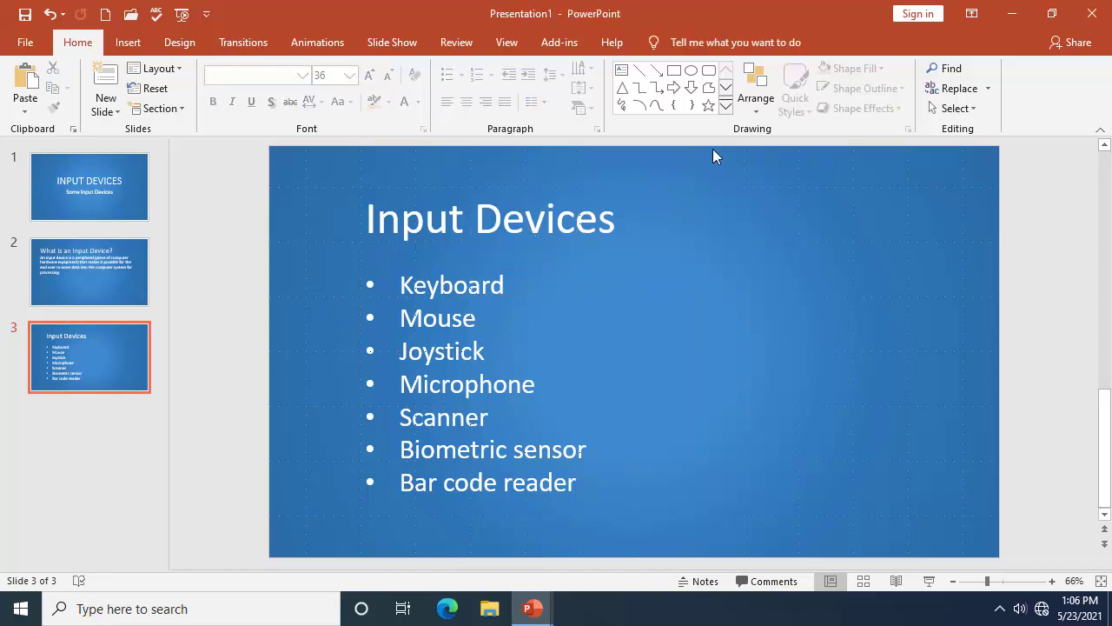
Step: Nudge the bulleted list box up twice with Ctrl+Up, closer to the heading
click(466, 287)
click(472, 264)
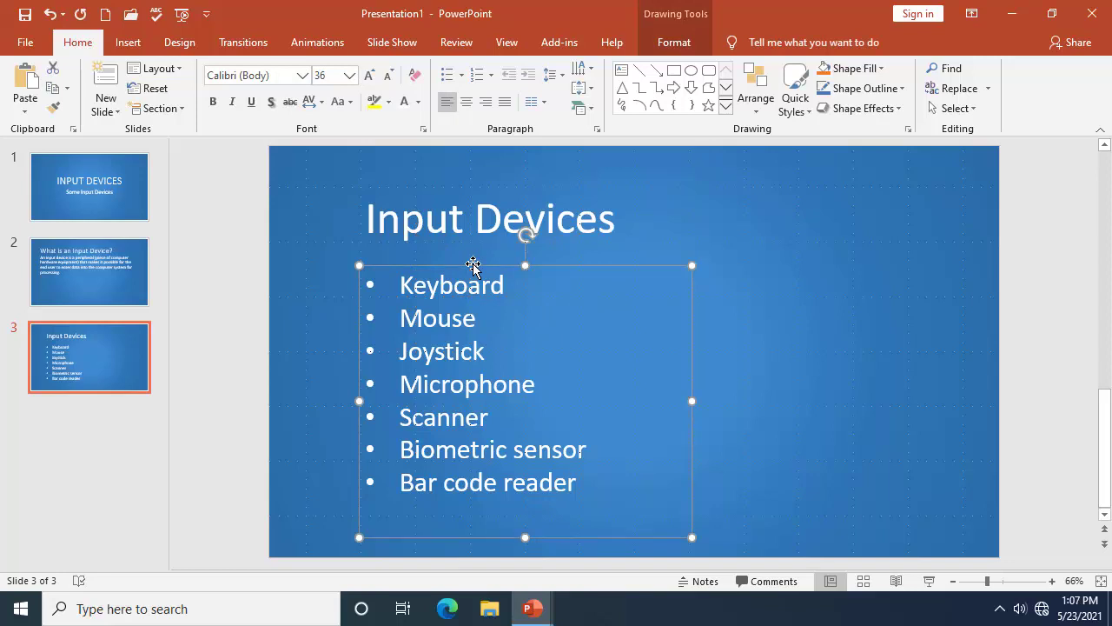
key(ctrl+Up)
key(ctrl+Up)
key(ctrl+Up)
key(ctrl+Up)
key(ctrl+Up)
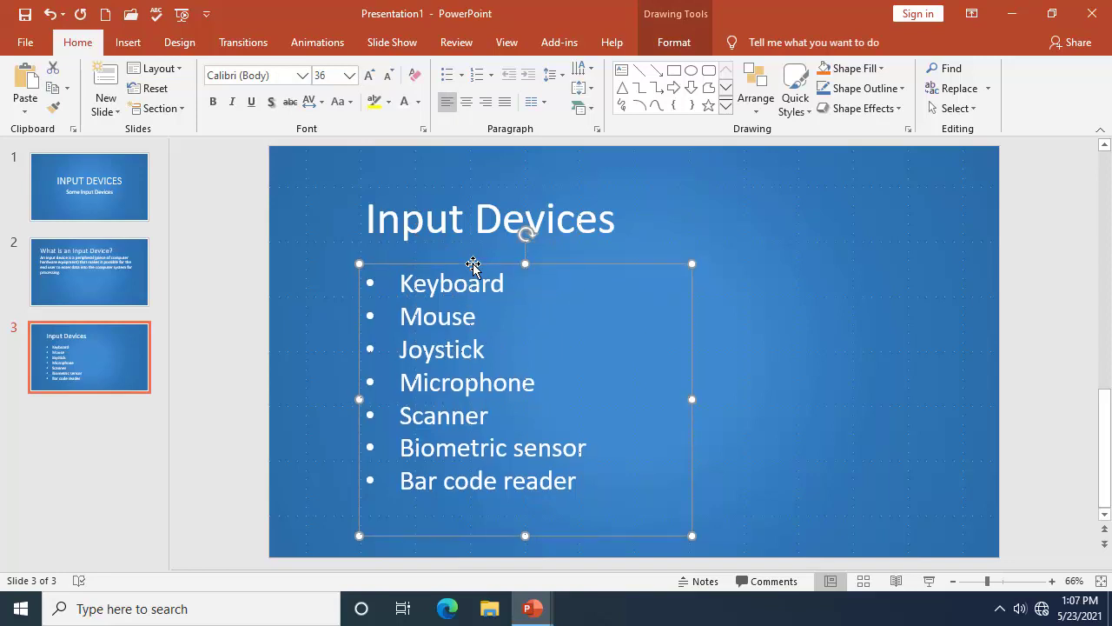
key(ctrl+Up)
key(ctrl+Up)
key(ctrl+Up)
key(ctrl+Up)
key(ctrl+Up)
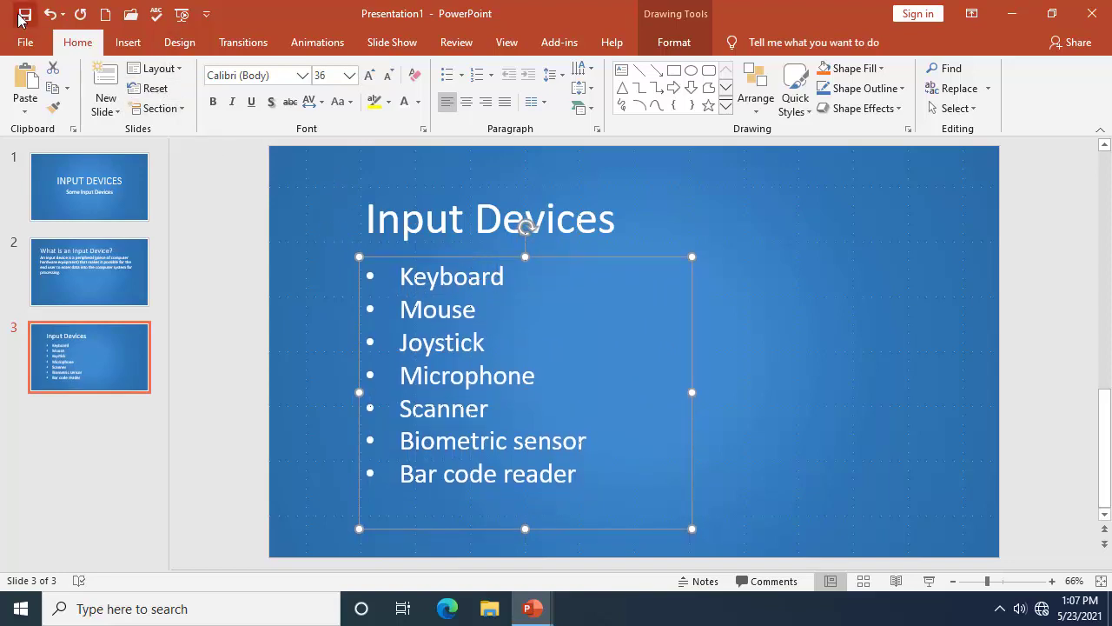
click(103, 376)
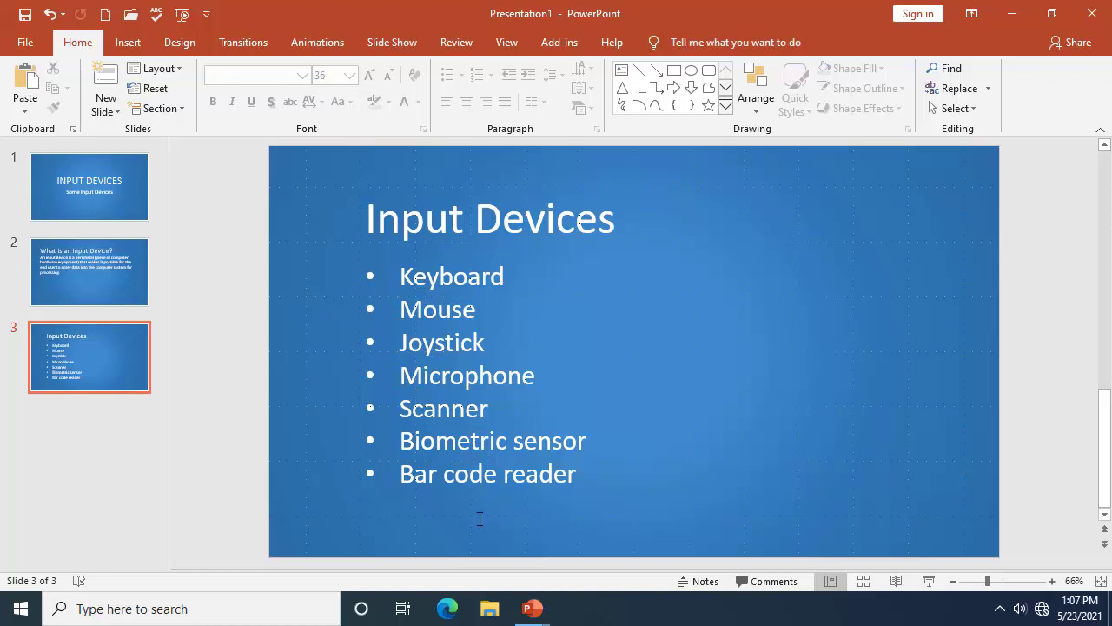
click(535, 610)
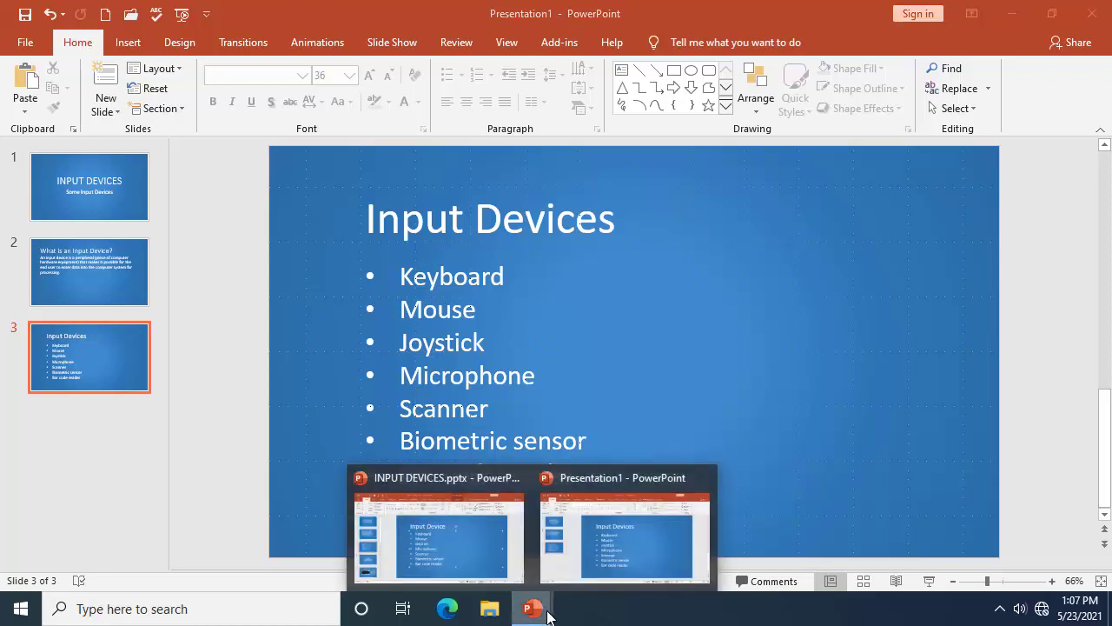
click(481, 559)
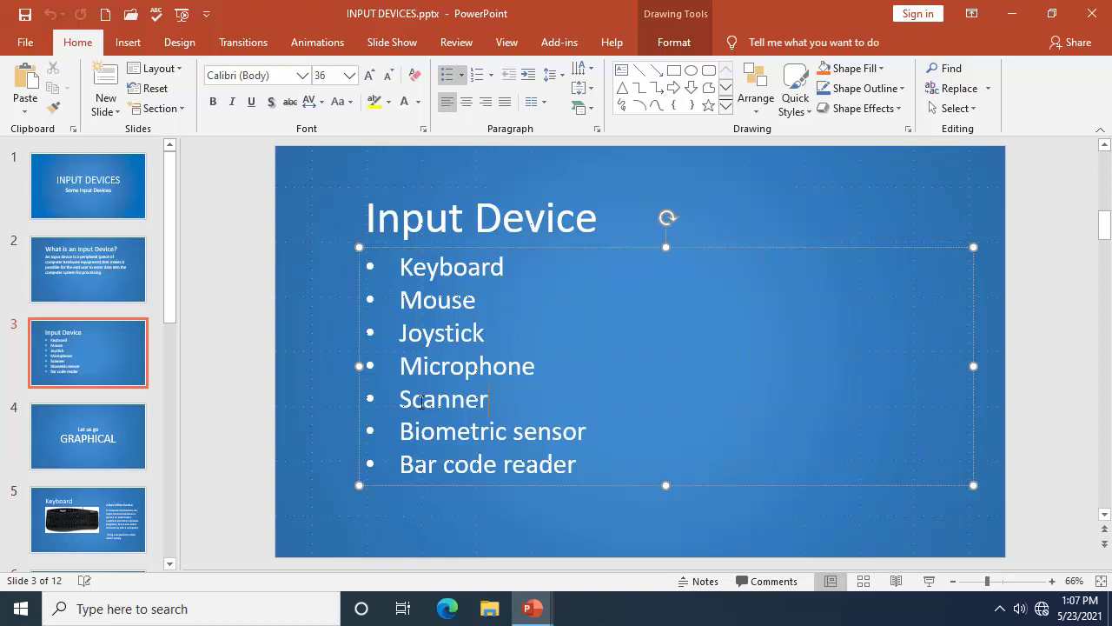
click(58, 430)
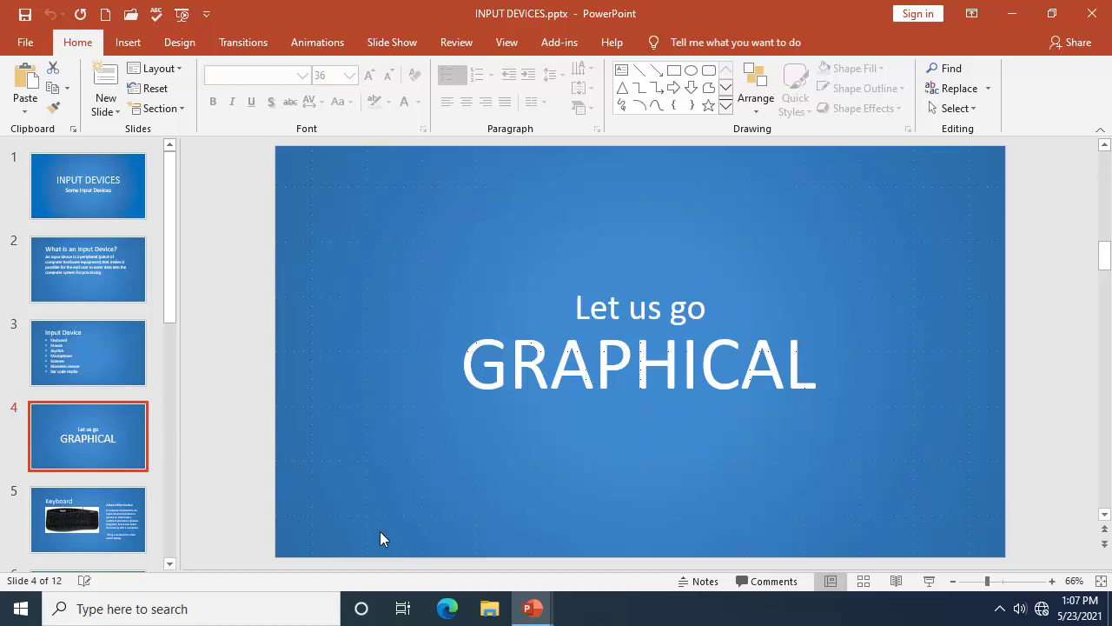
mouse_move(533, 609)
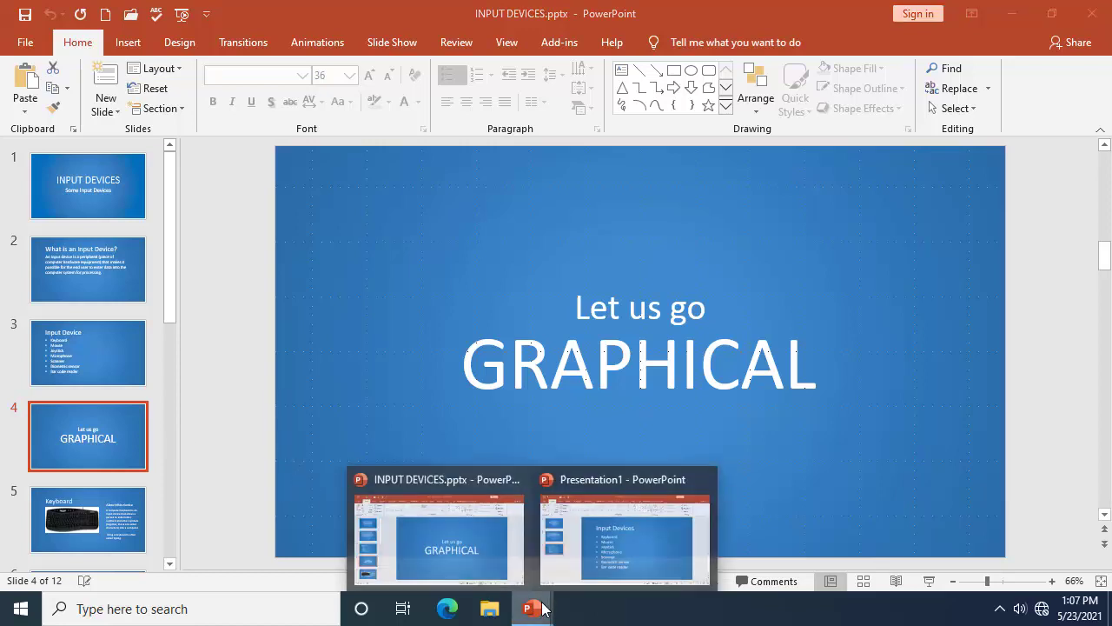
click(623, 550)
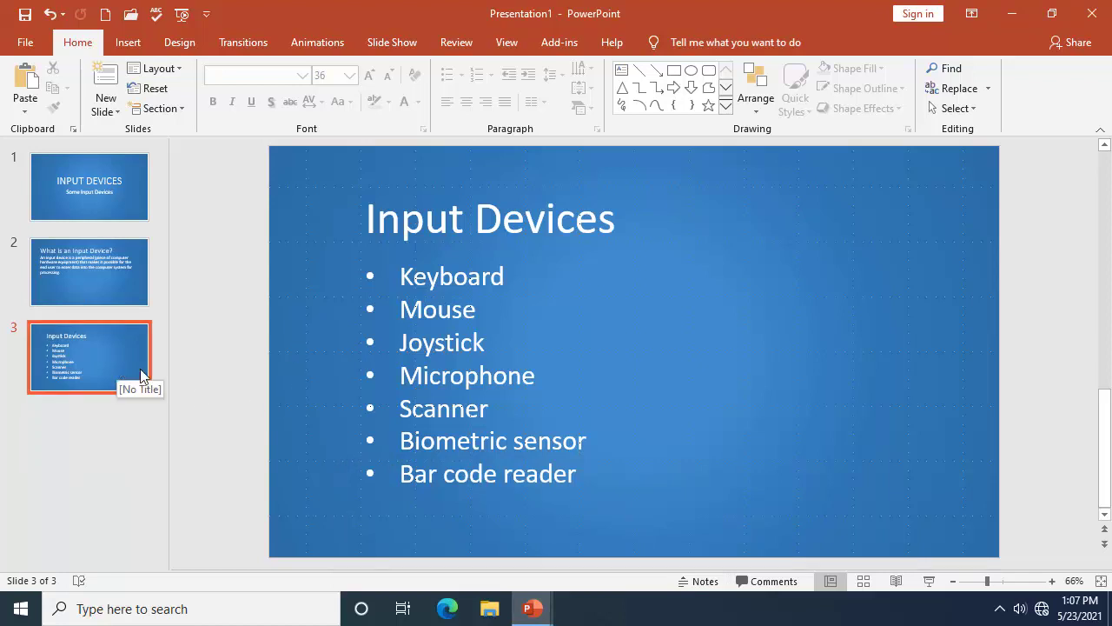
Step: Insert a fourth slide with the Title Slide layout, discarding the Blank and Section Header attempts
click(116, 105)
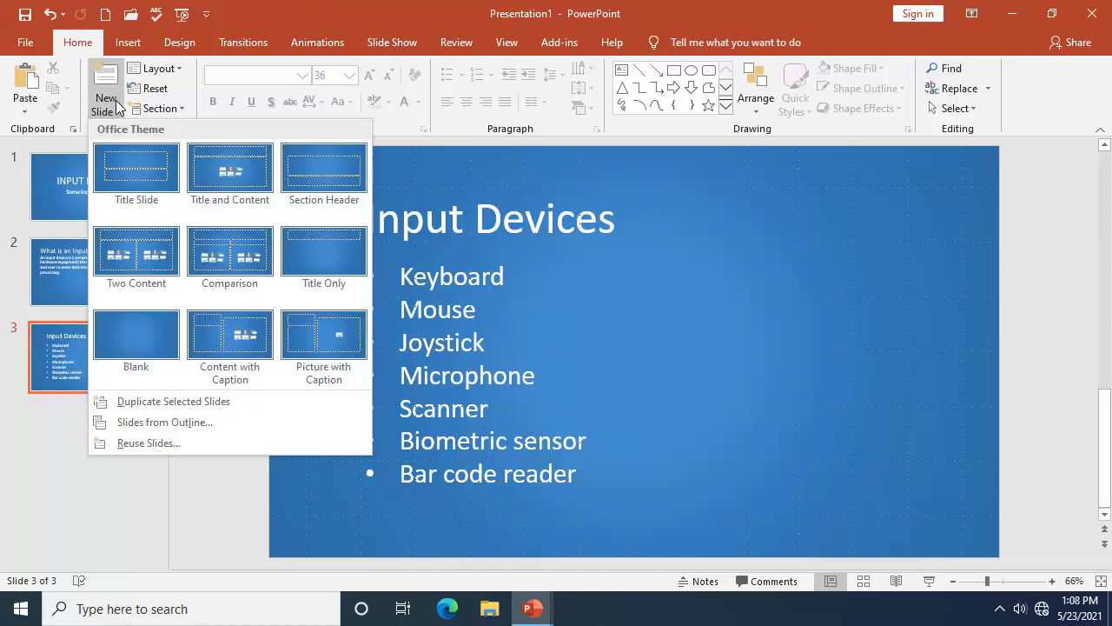
click(134, 335)
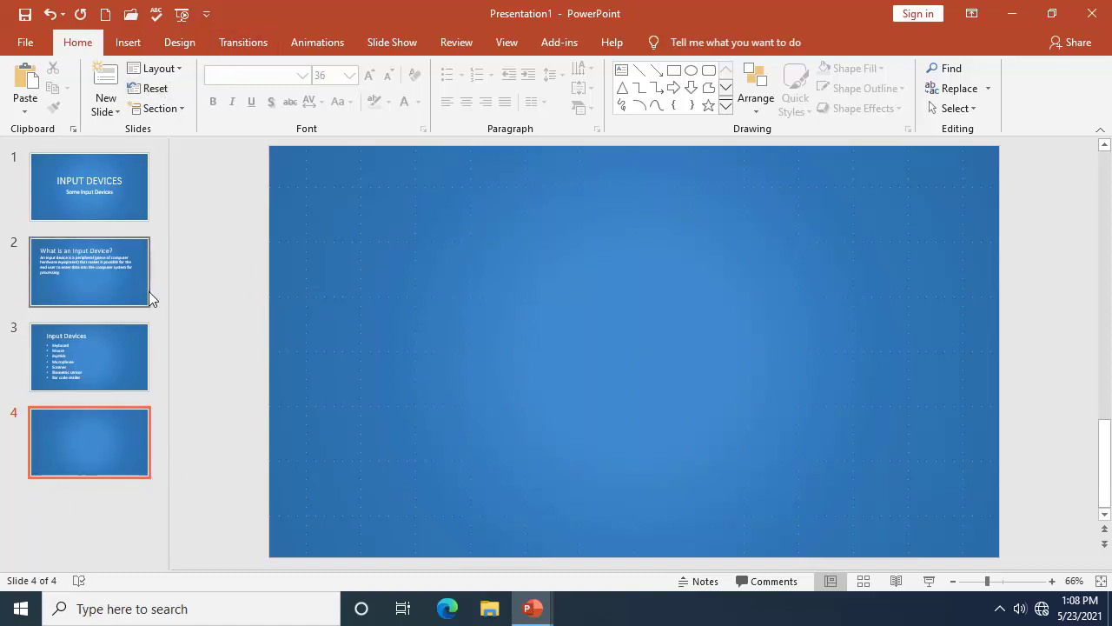
key(Delete)
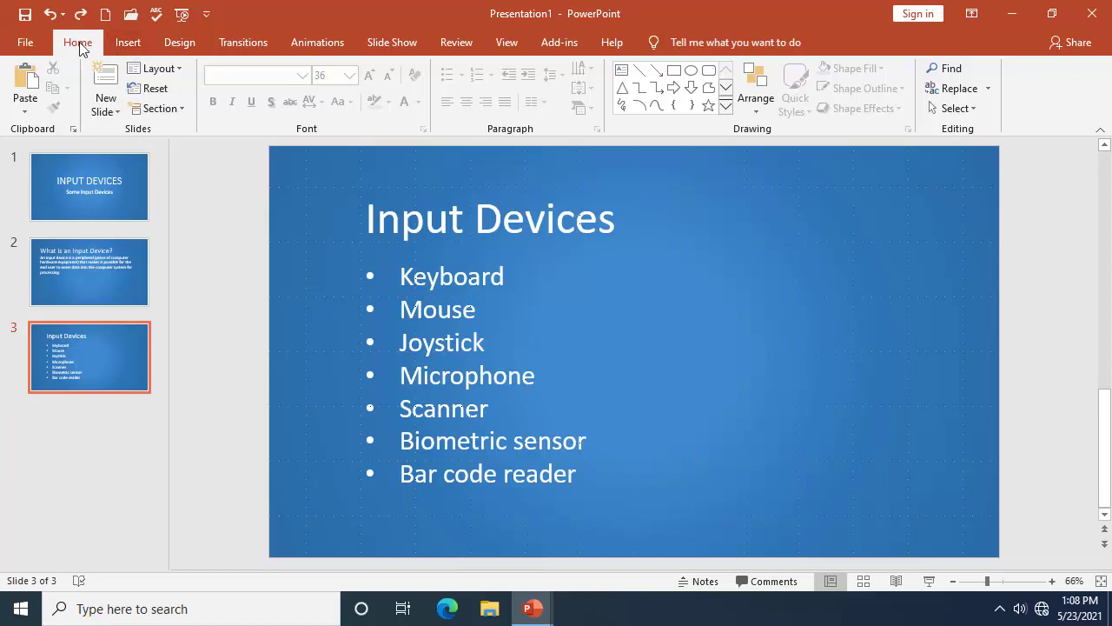
click(112, 110)
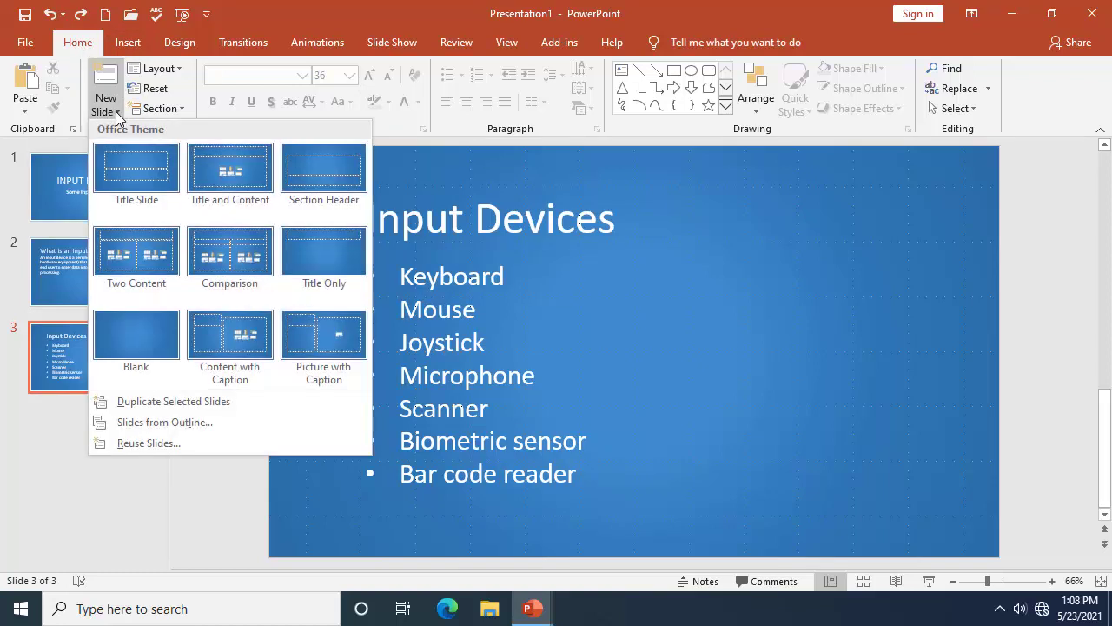
click(345, 168)
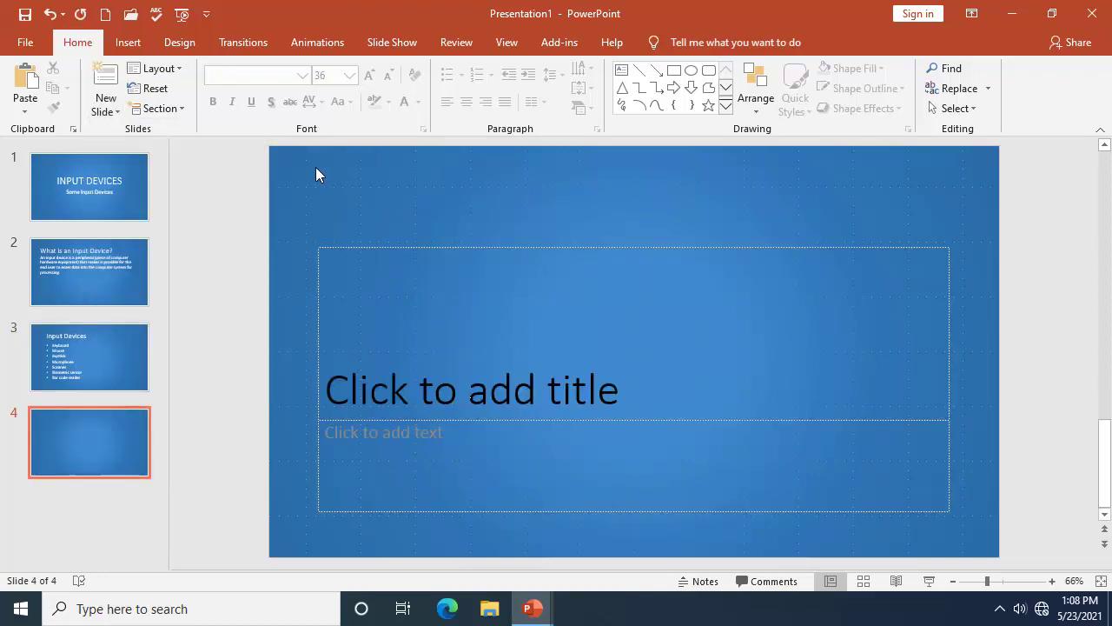
key(ctrl+z)
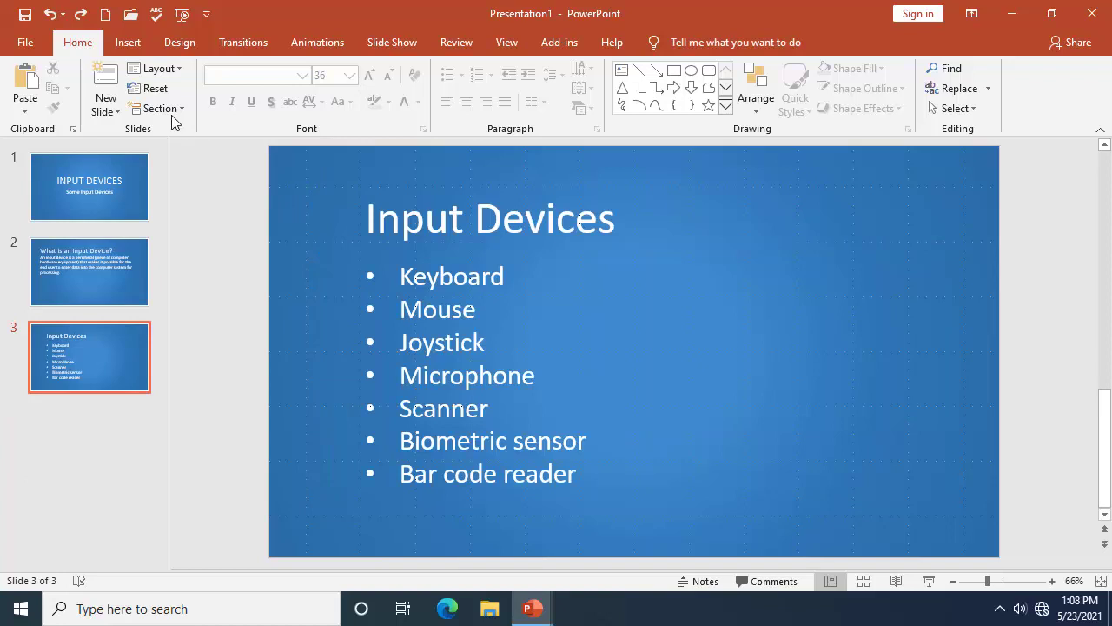
click(106, 110)
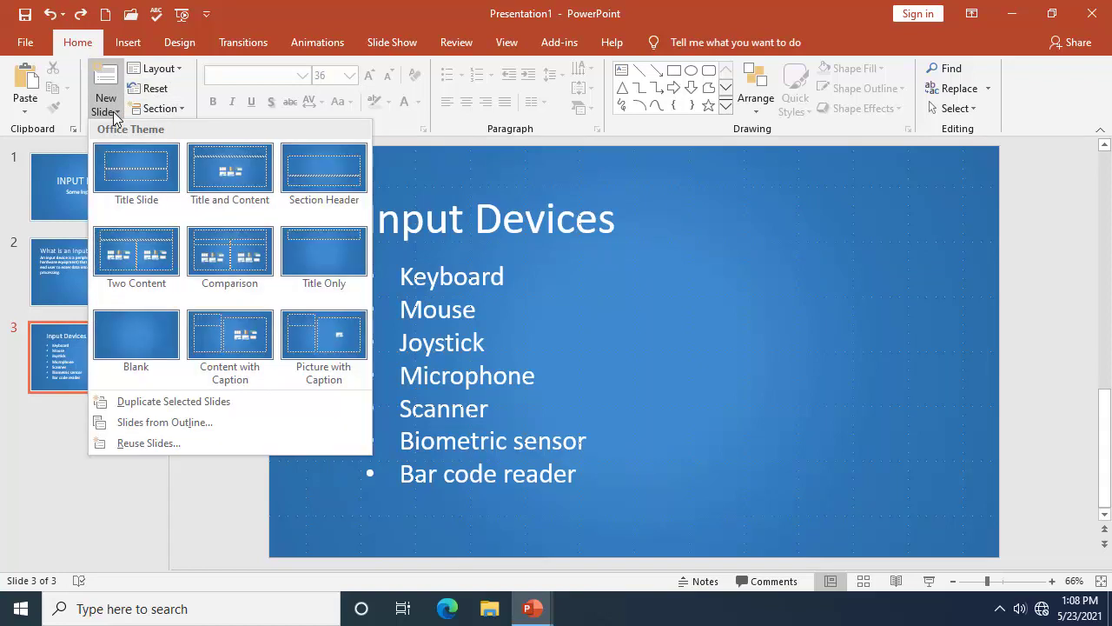
click(136, 174)
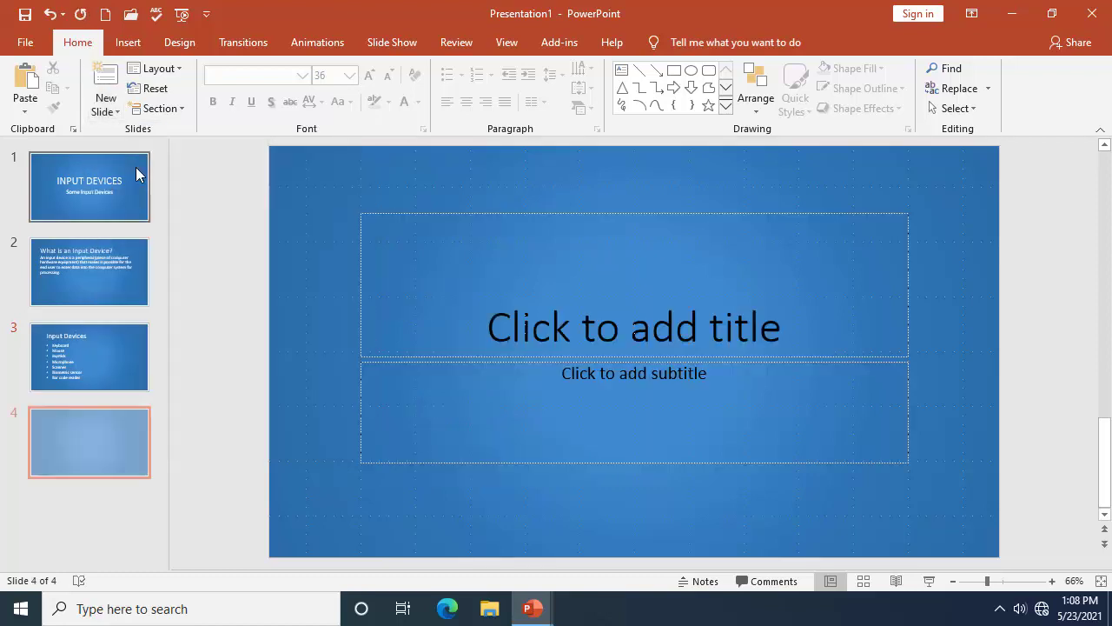